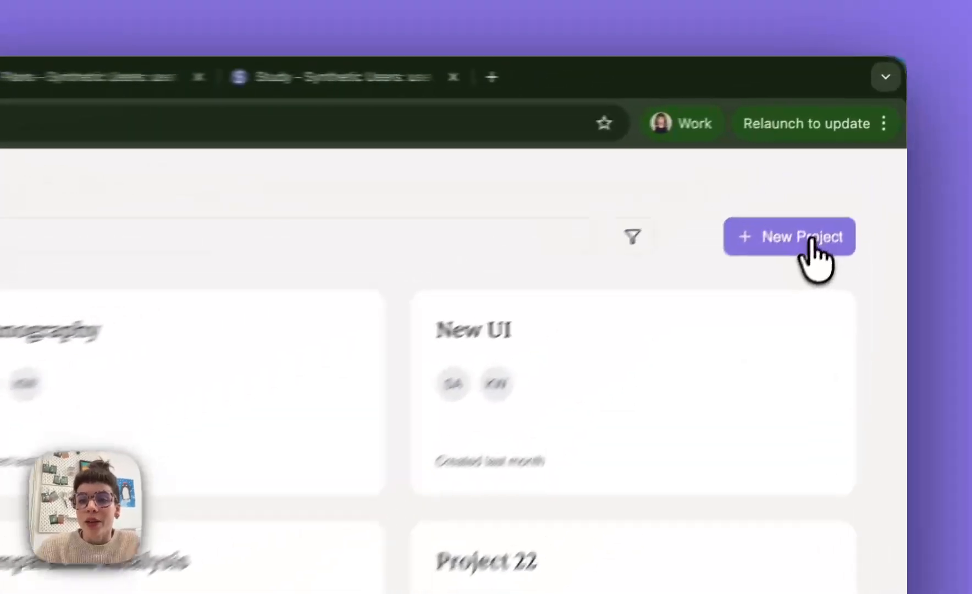
# - Create a new project named "Evaluative Studies" and open it
pyautogui.click(855, 166)
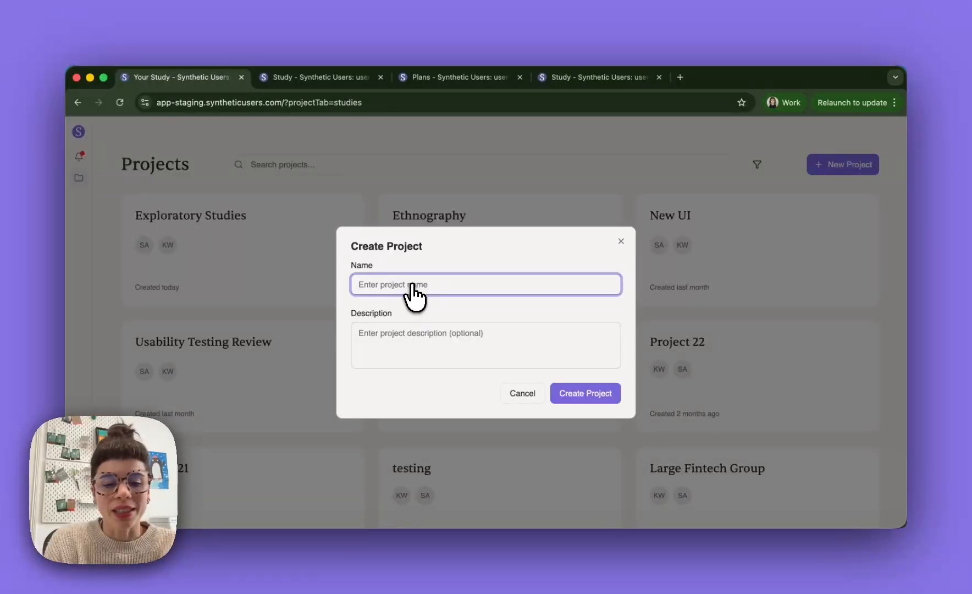
pyautogui.write('Evaluativ')
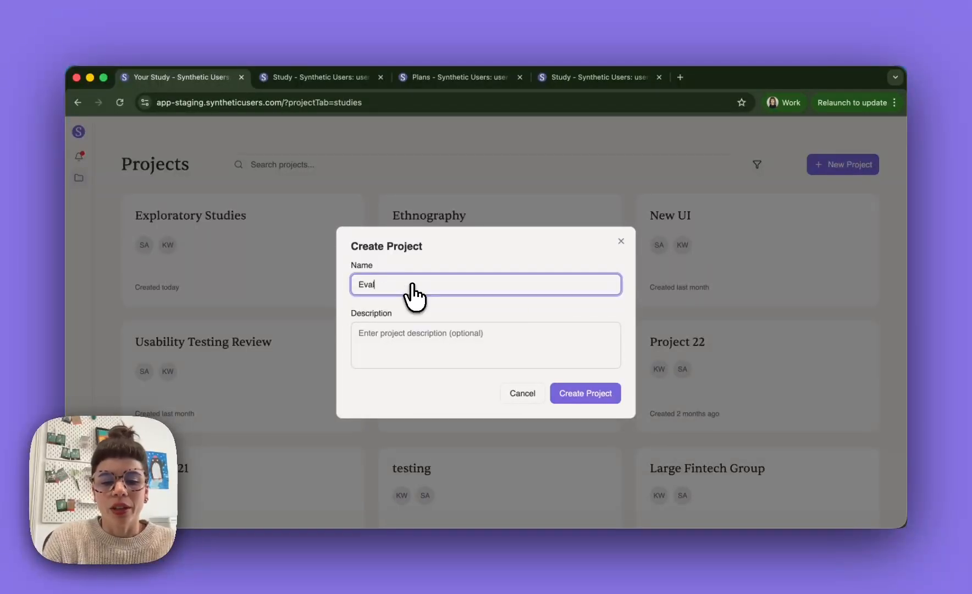
pyautogui.write('e Studies')
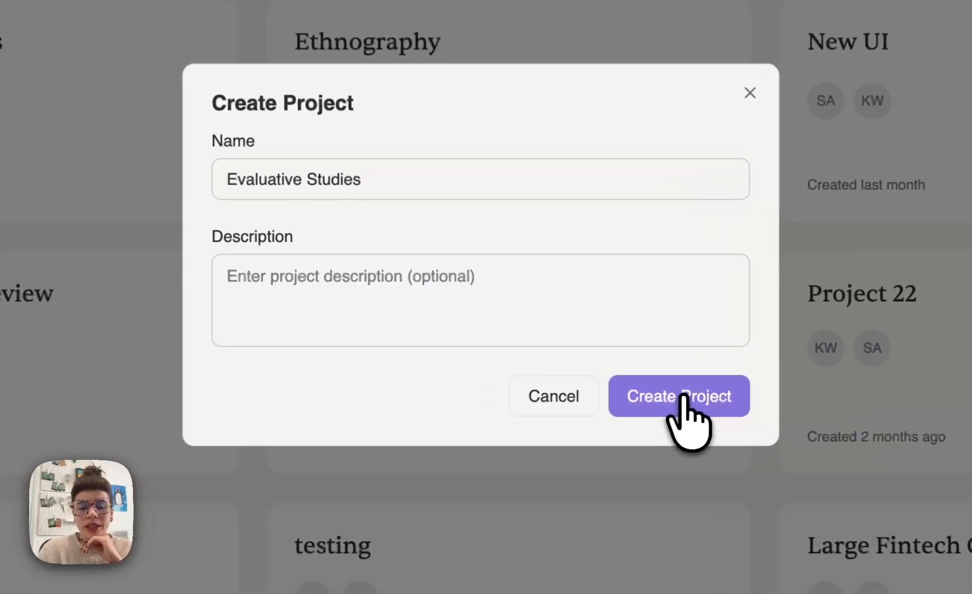
pyautogui.click(591, 393)
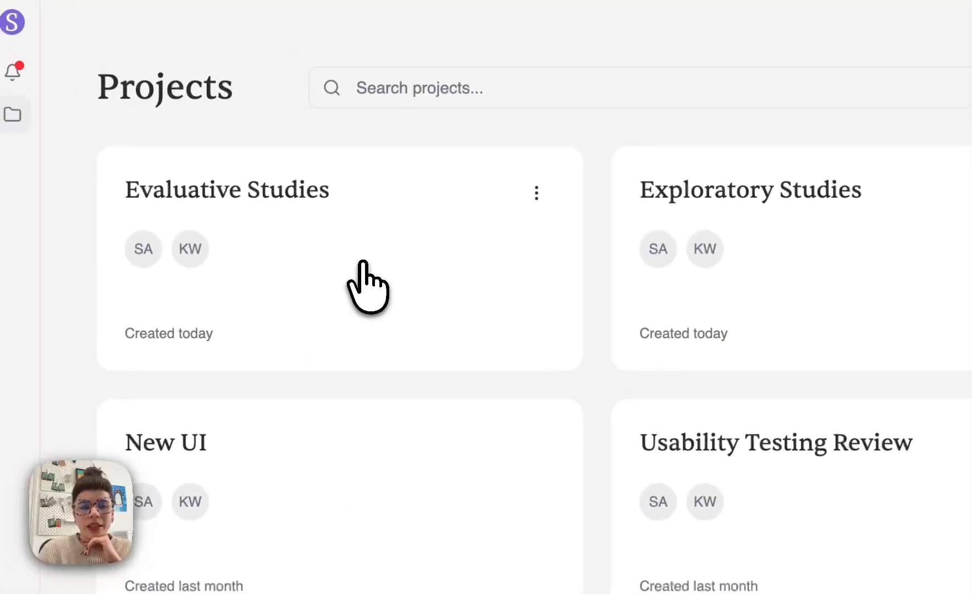
pyautogui.click(15, 115)
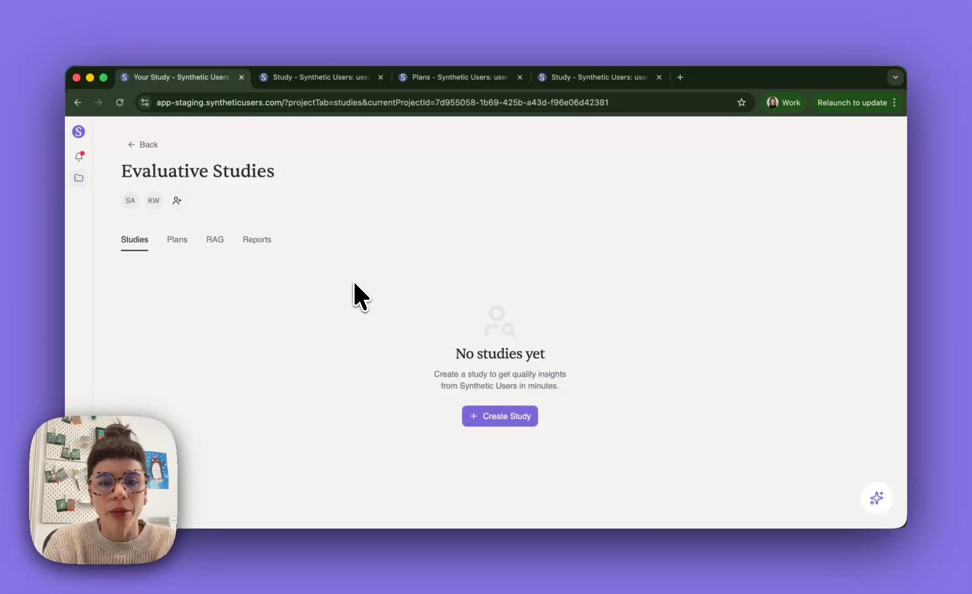
# - Look through the RAG, Reports, Studies and Plans sections of the Evaluative Studies project
pyautogui.click(215, 240)
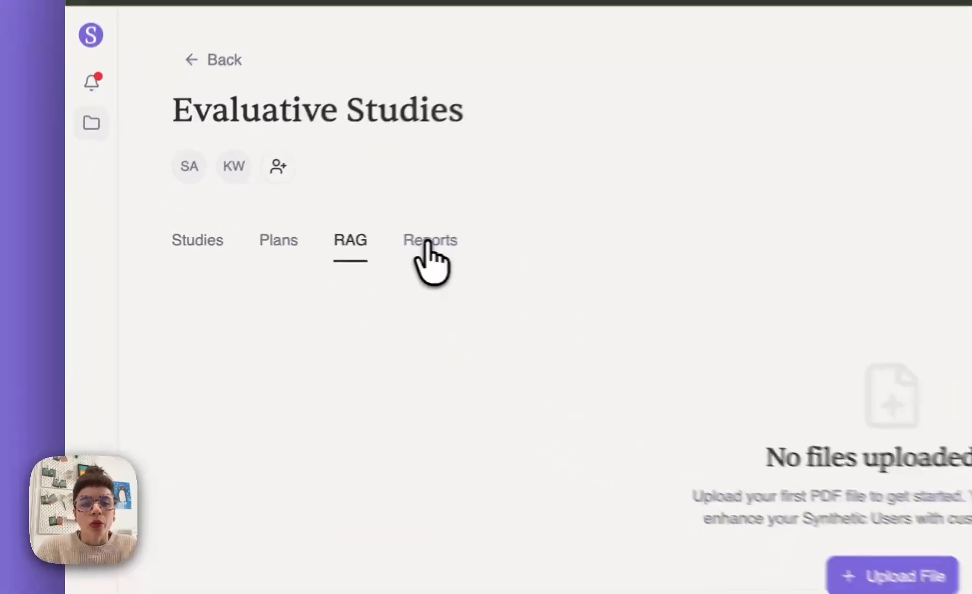
pyautogui.click(255, 242)
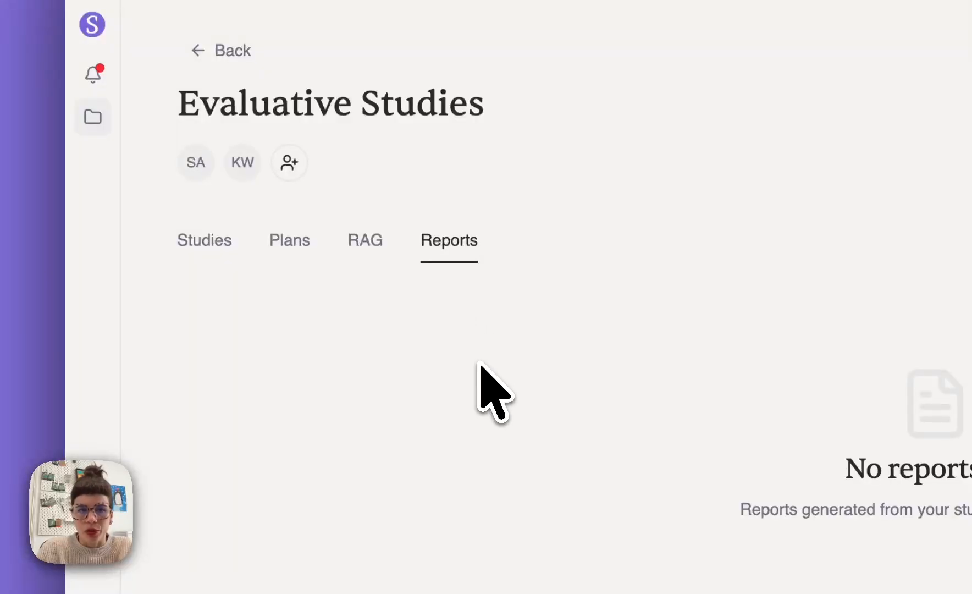
pyautogui.click(208, 242)
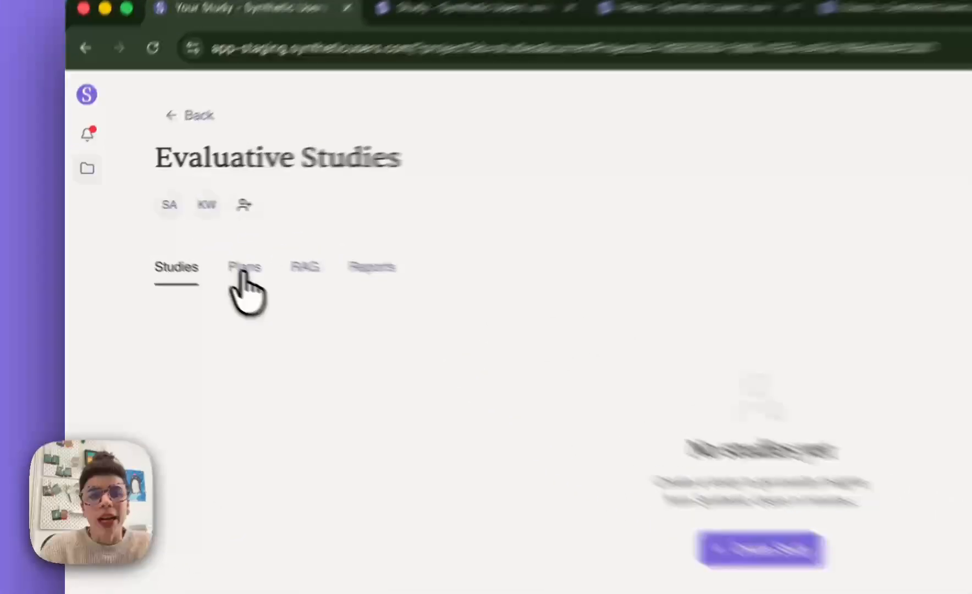
pyautogui.click(176, 242)
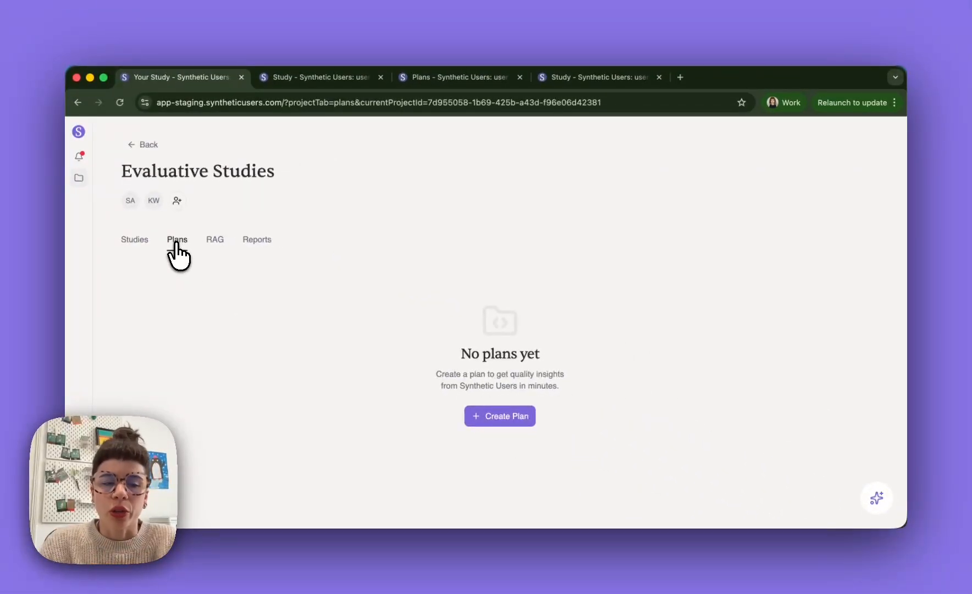
# - Create a study from the Blank template in the Evaluative Studies project
pyautogui.click(135, 241)
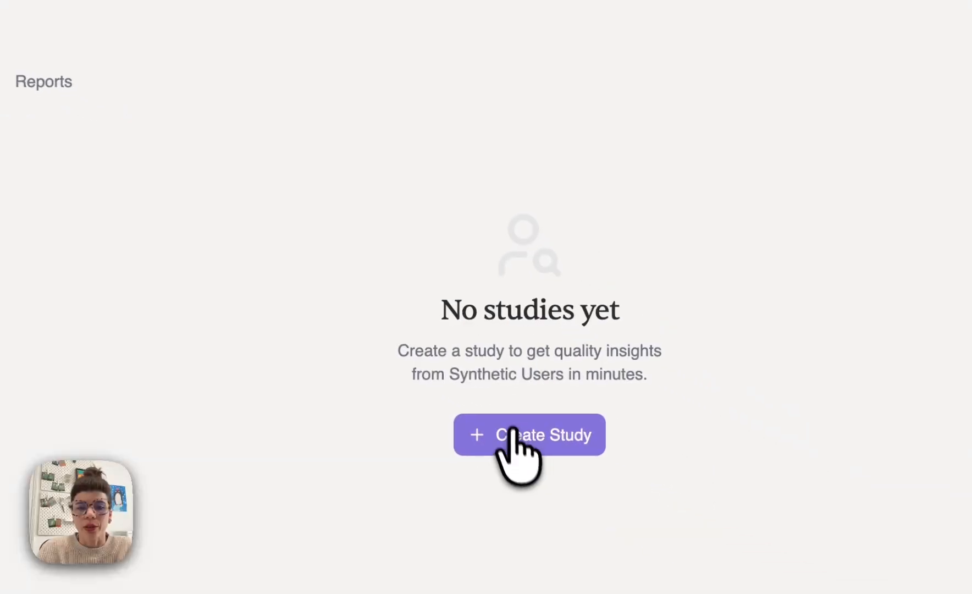
pyautogui.click(536, 440)
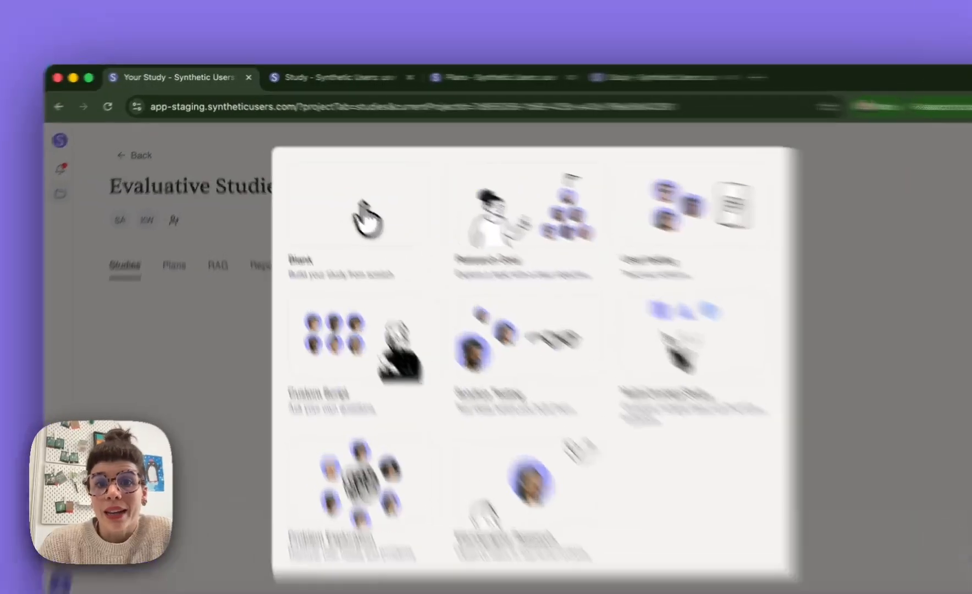
pyautogui.click(365, 218)
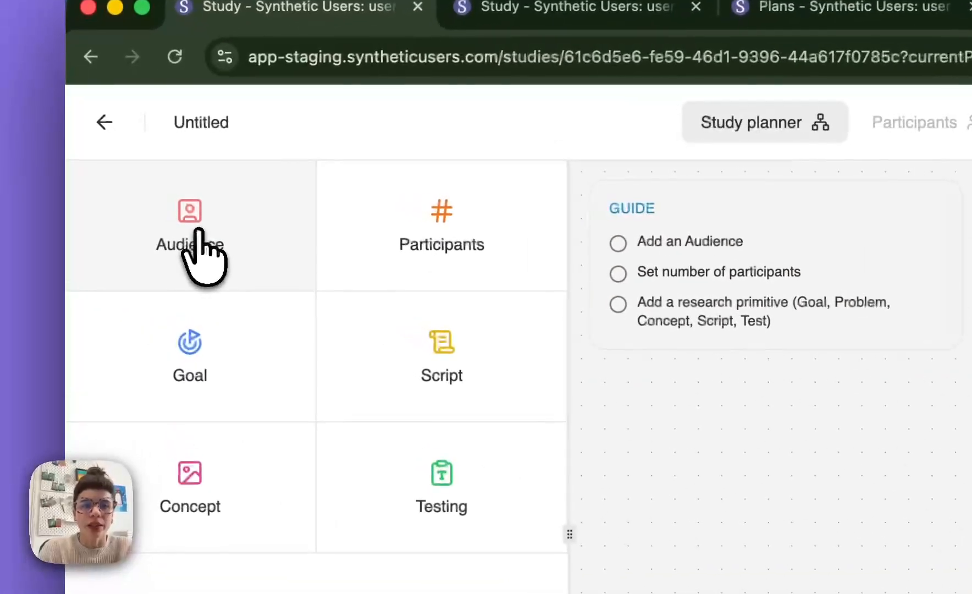
# - Add an Audience block with the description "healthecare workers in Europe that work the night shift"
pyautogui.click(197, 230)
pyautogui.click(260, 333)
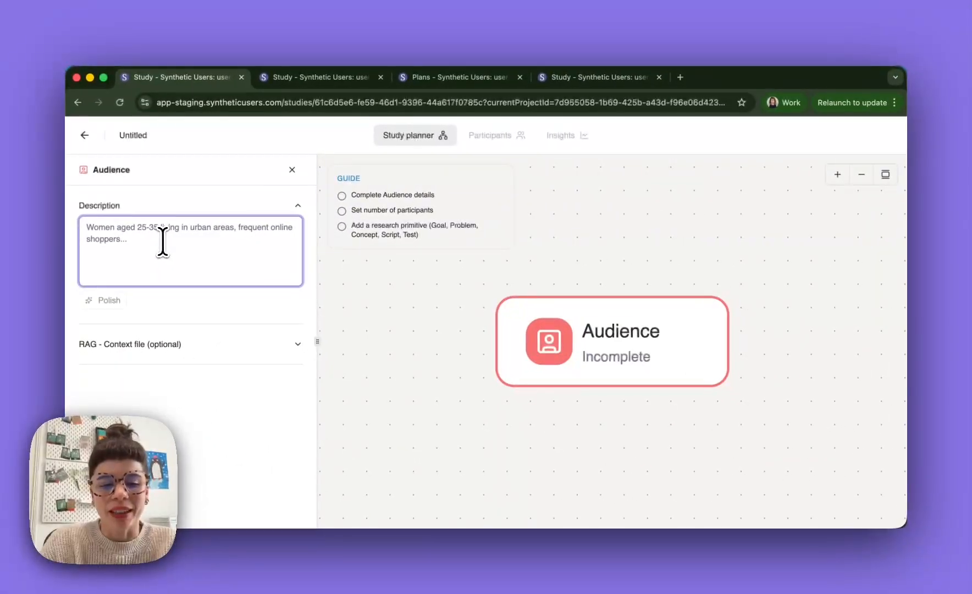
pyautogui.write('g')
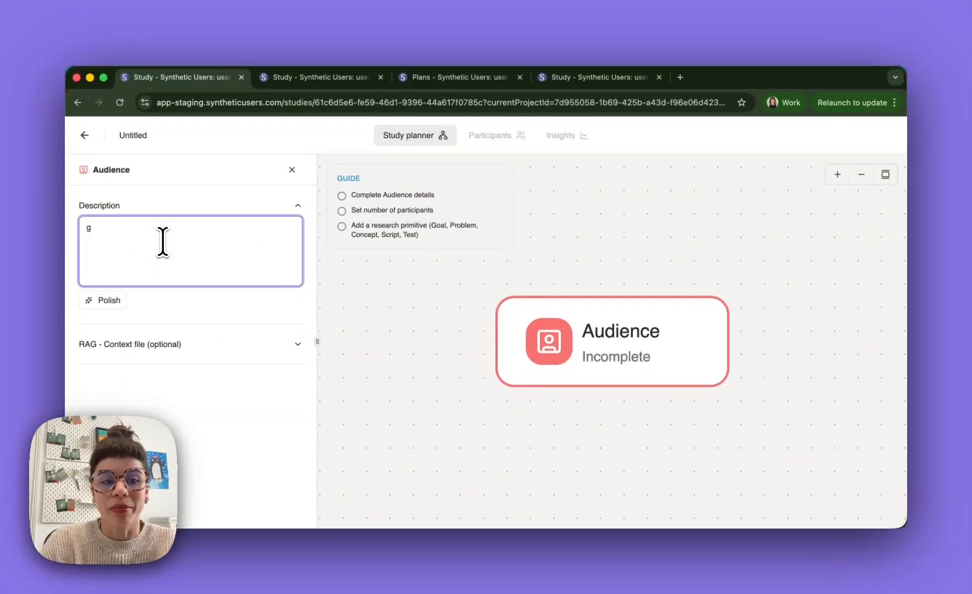
pyautogui.press('BackSpace')
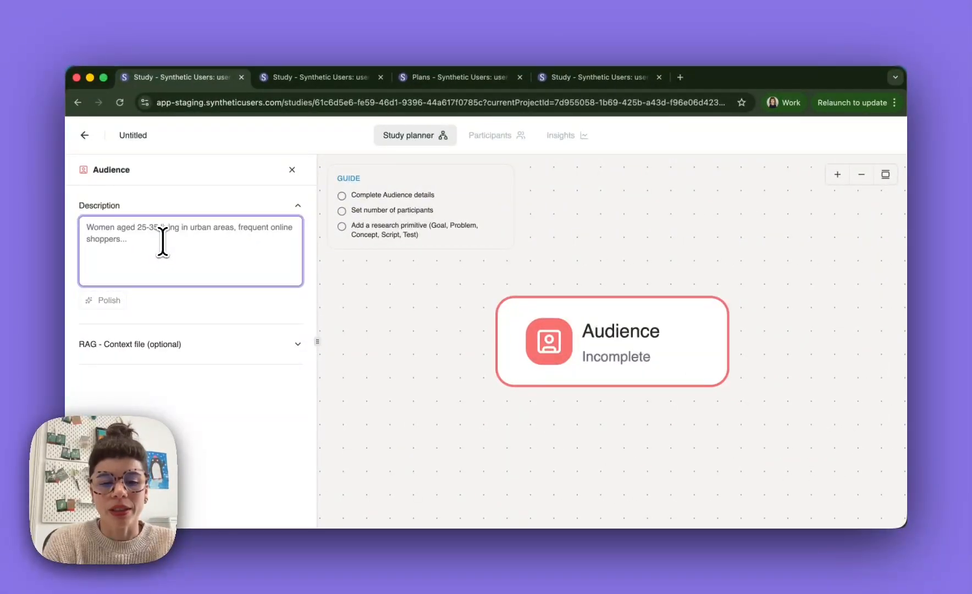
pyautogui.write('h')
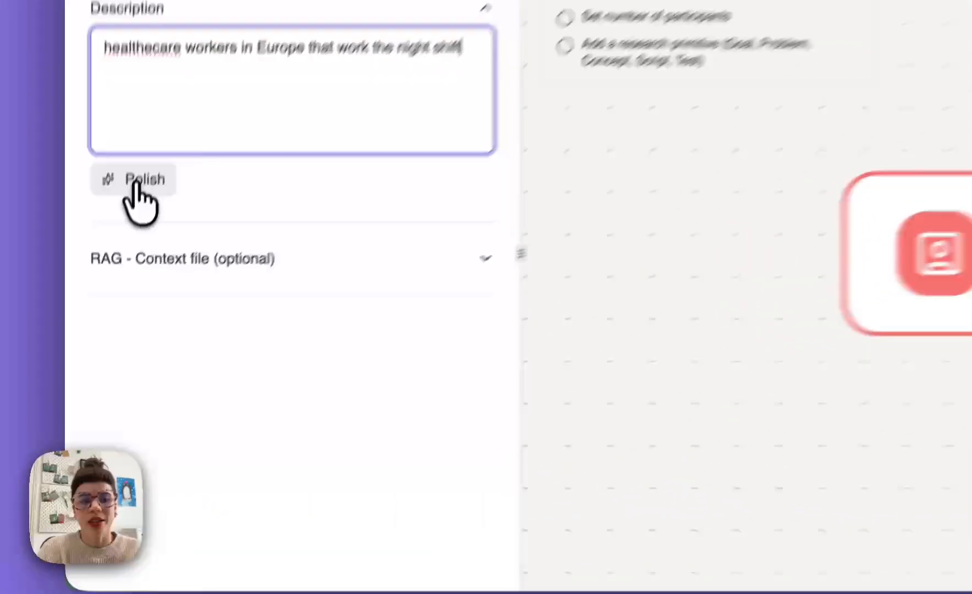
# - Polish the audience description, accept the suggested improvement and read through the expanded text
pyautogui.click(109, 302)
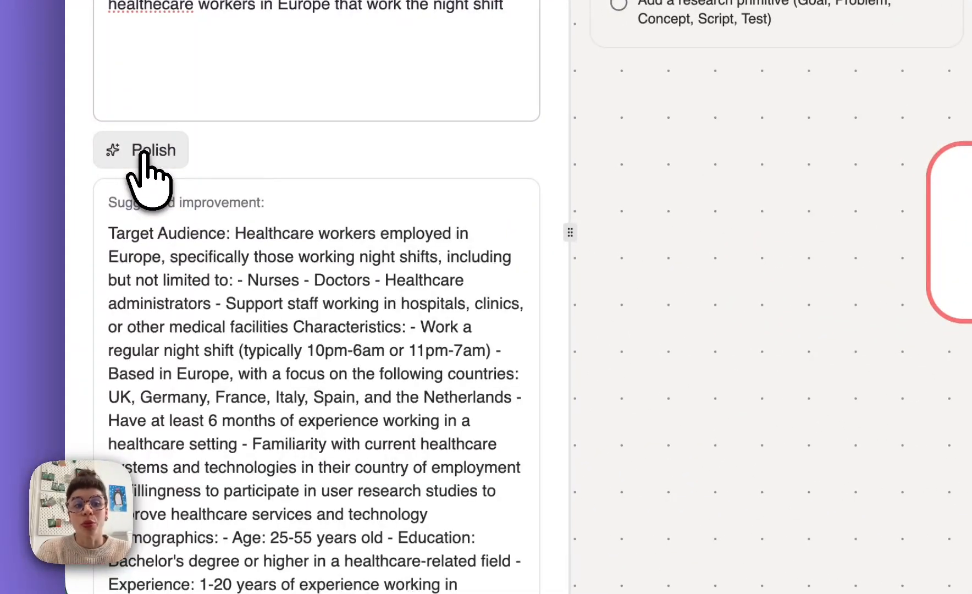
pyautogui.scroll(-5, 146, 164)
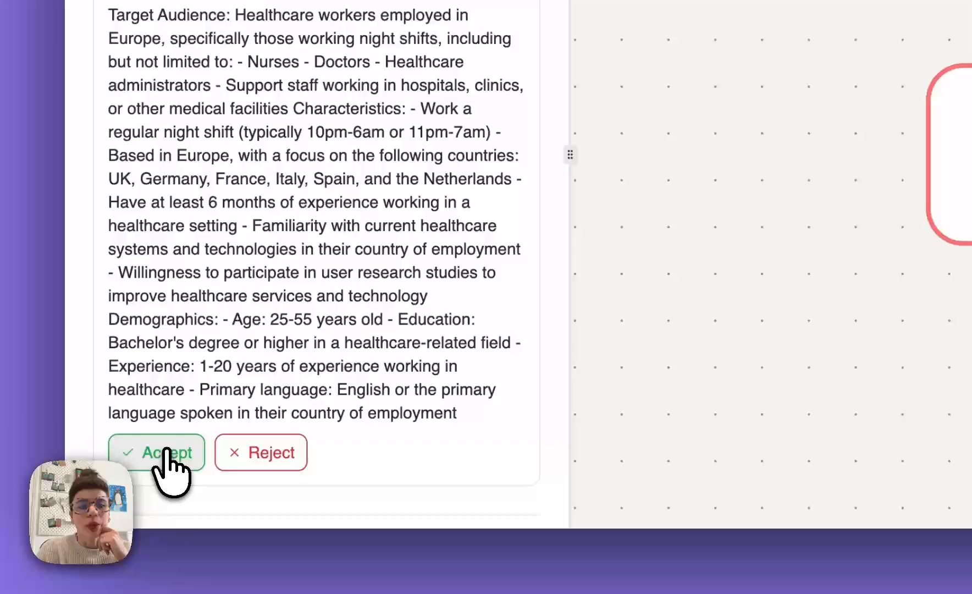
pyautogui.click(168, 460)
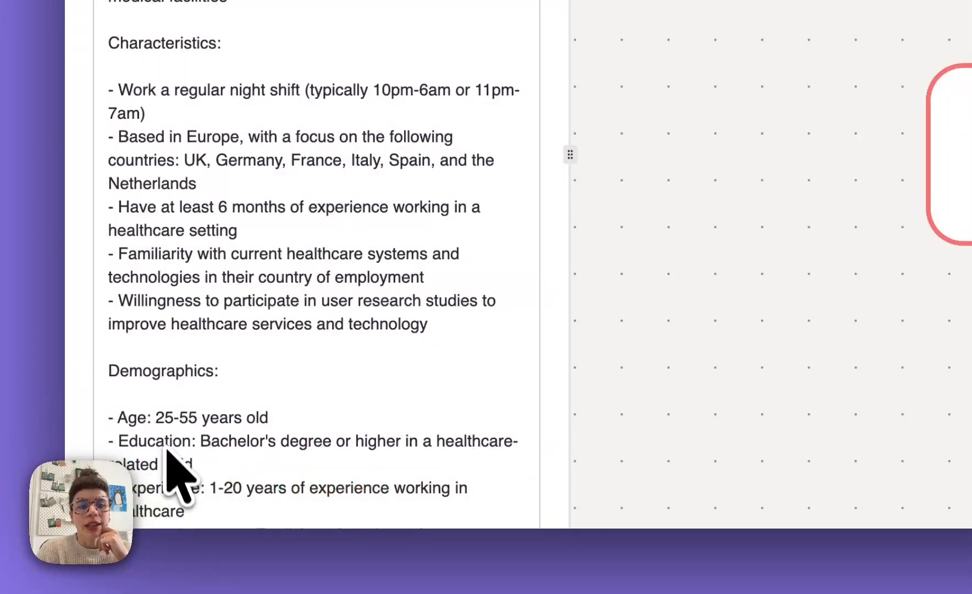
pyautogui.scroll(-4, 304, 343)
pyautogui.scroll(6, 299, 322)
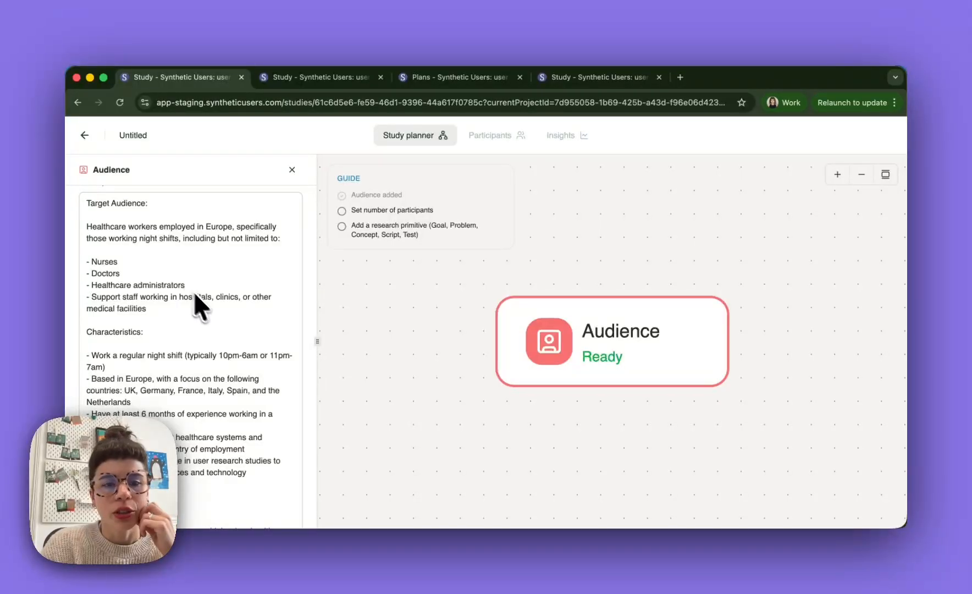
# - Examine the Audience block's optional RAG context file section and close the block's details
pyautogui.scroll(-5, 204, 305)
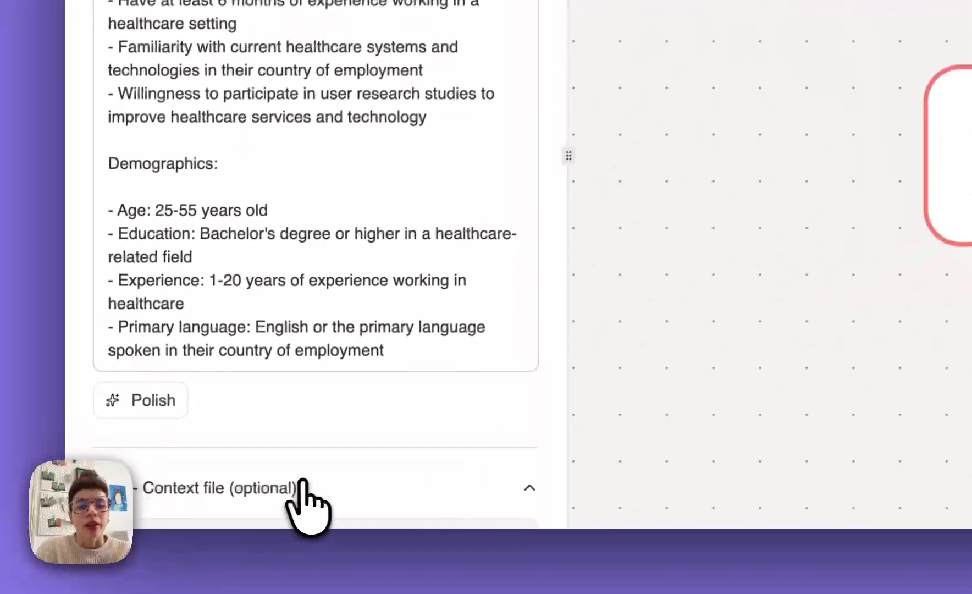
pyautogui.scroll(-5, 336, 451)
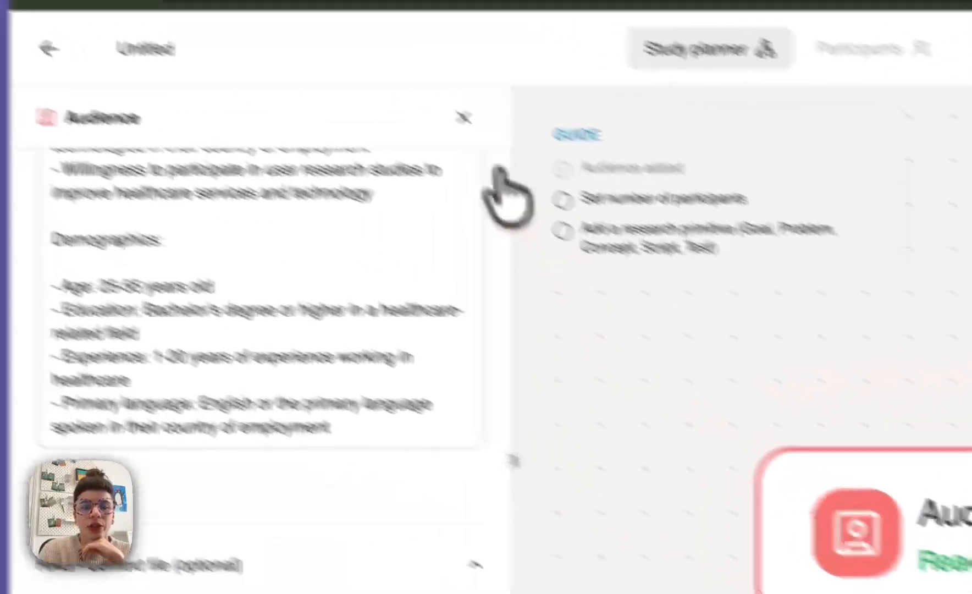
pyautogui.click(163, 23)
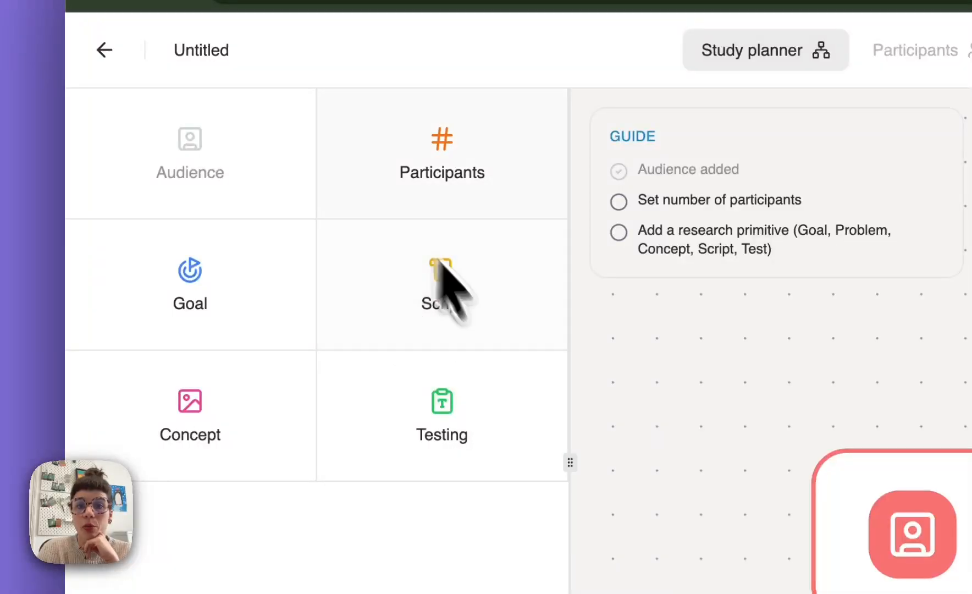
# - Add a Participants block and set the number of synthetic users to 20
pyautogui.click(419, 179)
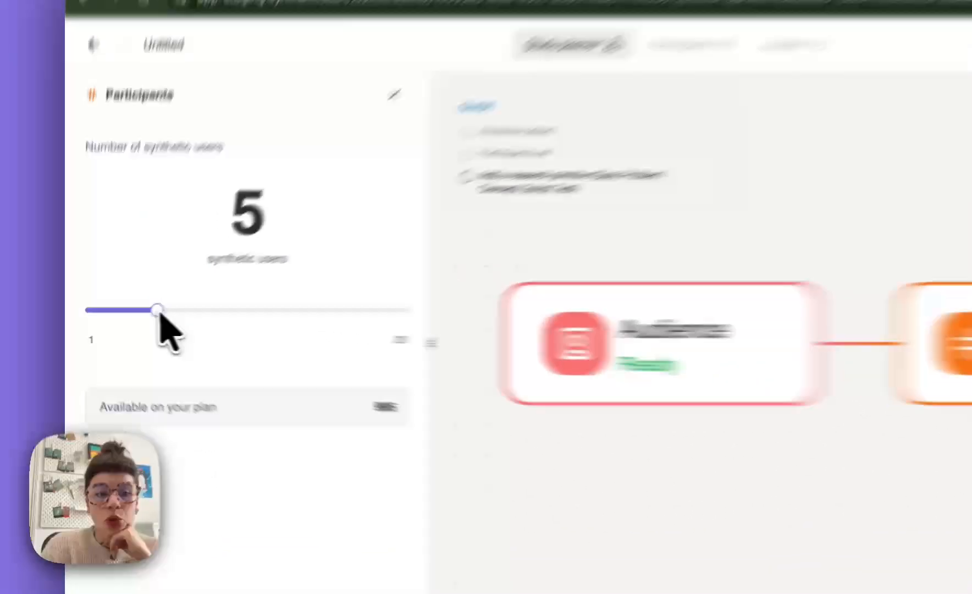
pyautogui.moveTo(128, 318); pyautogui.dragTo(338, 329)
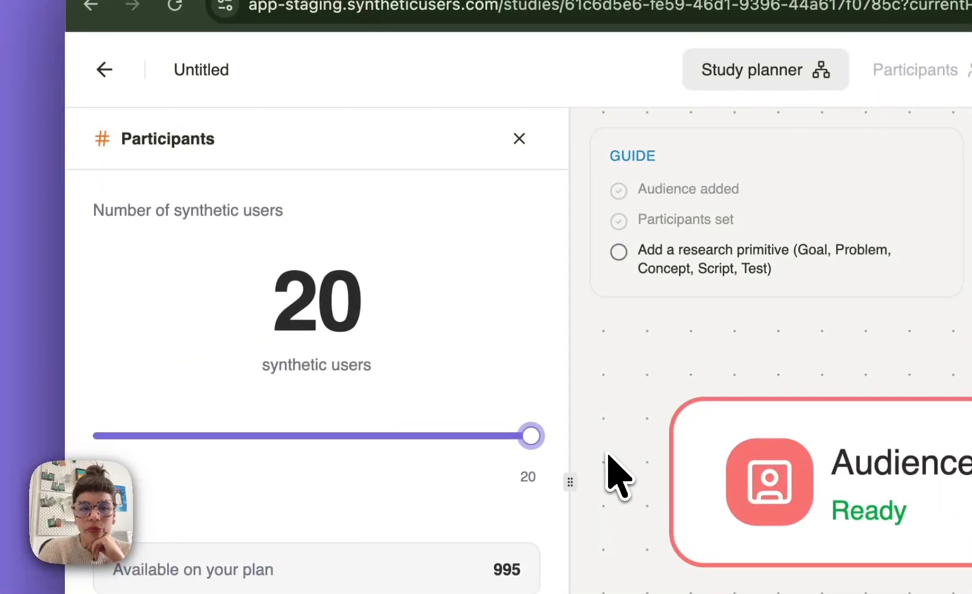
pyautogui.click(351, 436)
pyautogui.click(519, 139)
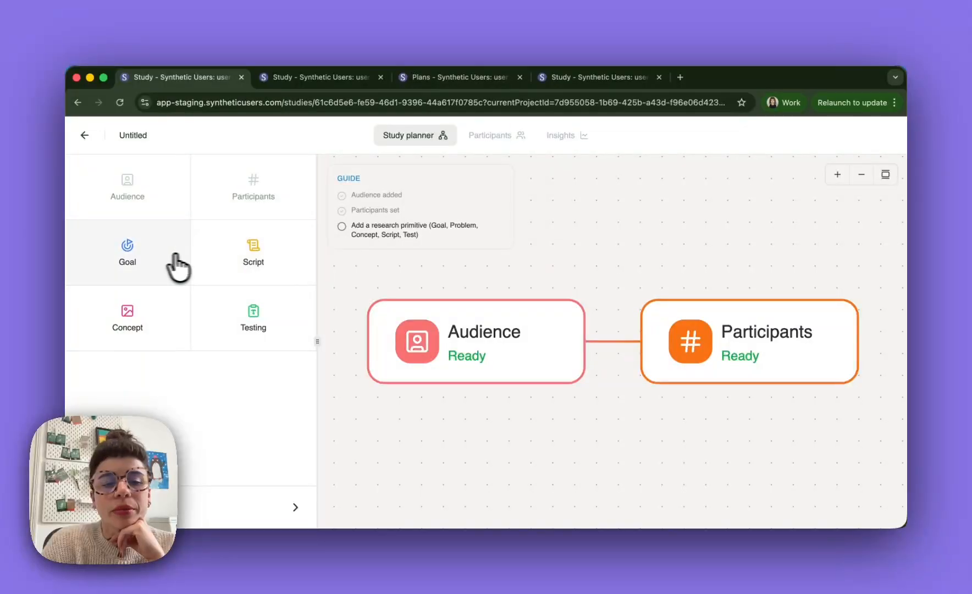
# - Add a Concept block after the Participants block in the study plan
pyautogui.scroll(-5, 480, 291)
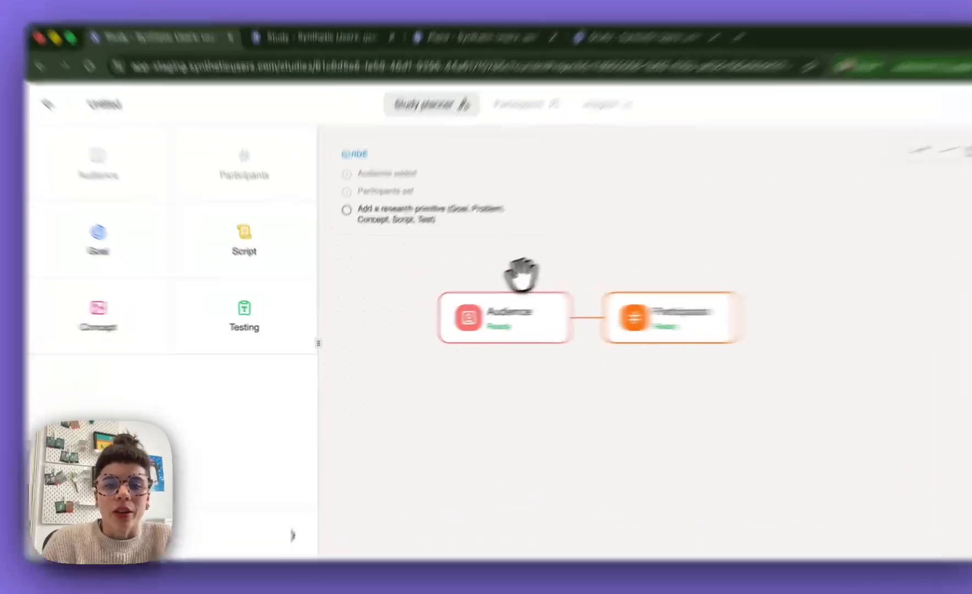
pyautogui.moveTo(506, 277); pyautogui.dragTo(474, 299)
pyautogui.moveTo(633, 270); pyautogui.dragTo(603, 288)
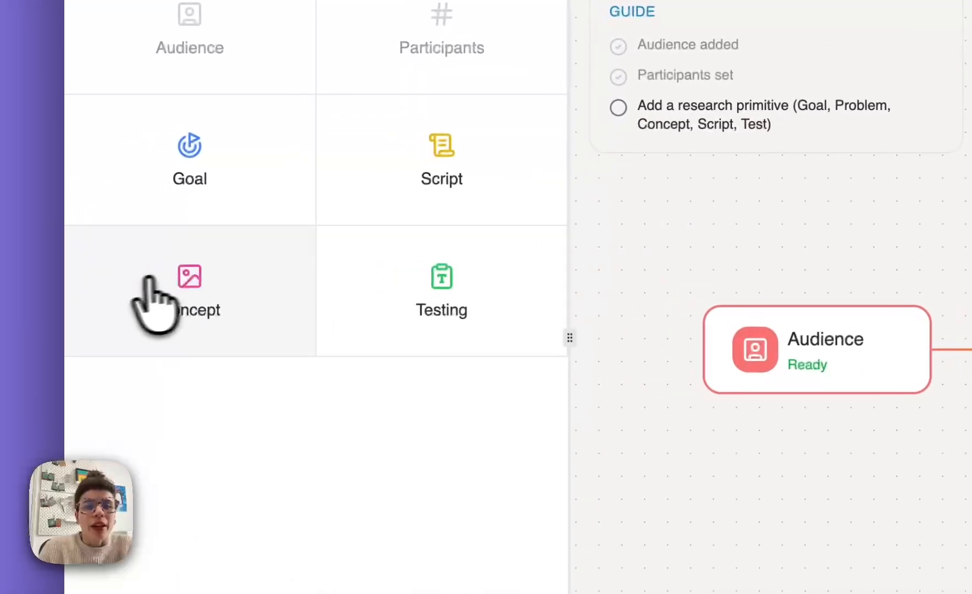
pyautogui.click(184, 290)
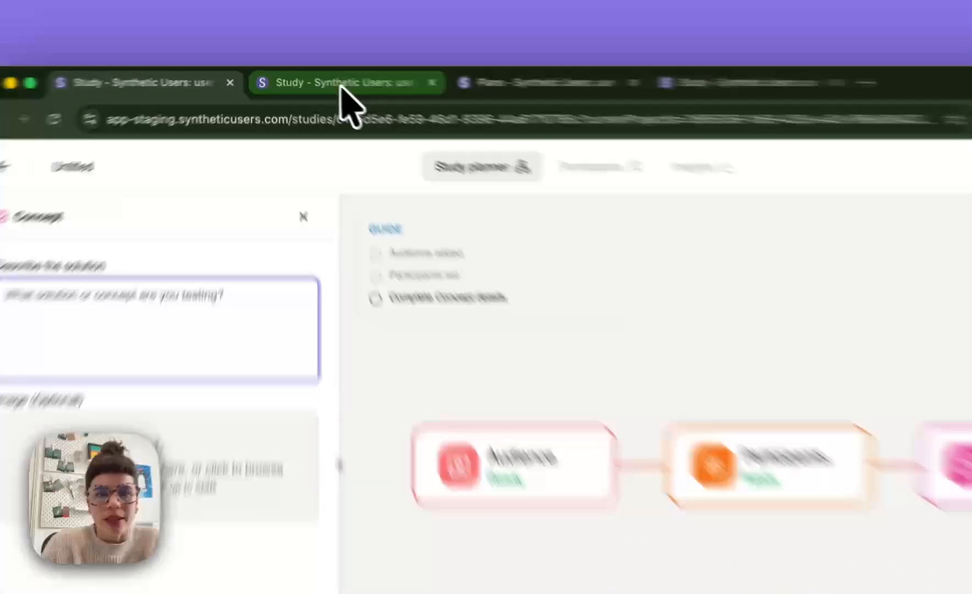
# - Switch to the already open Night shift (Concept Test) study and examine its Audience, Participants and Concept blocks
pyautogui.click(344, 83)
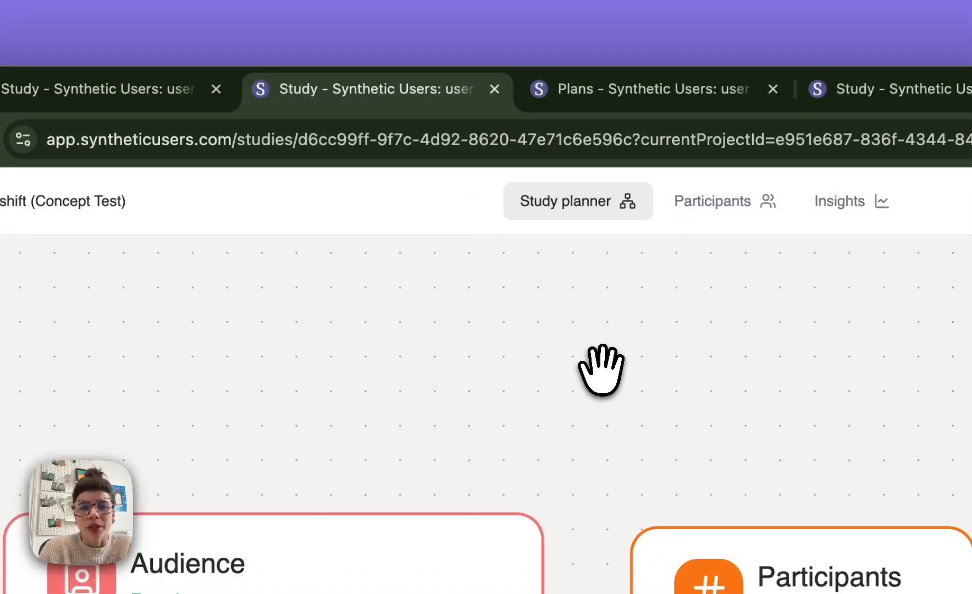
pyautogui.moveTo(601, 369); pyautogui.dragTo(638, 425)
pyautogui.scroll(-1, 544, 396)
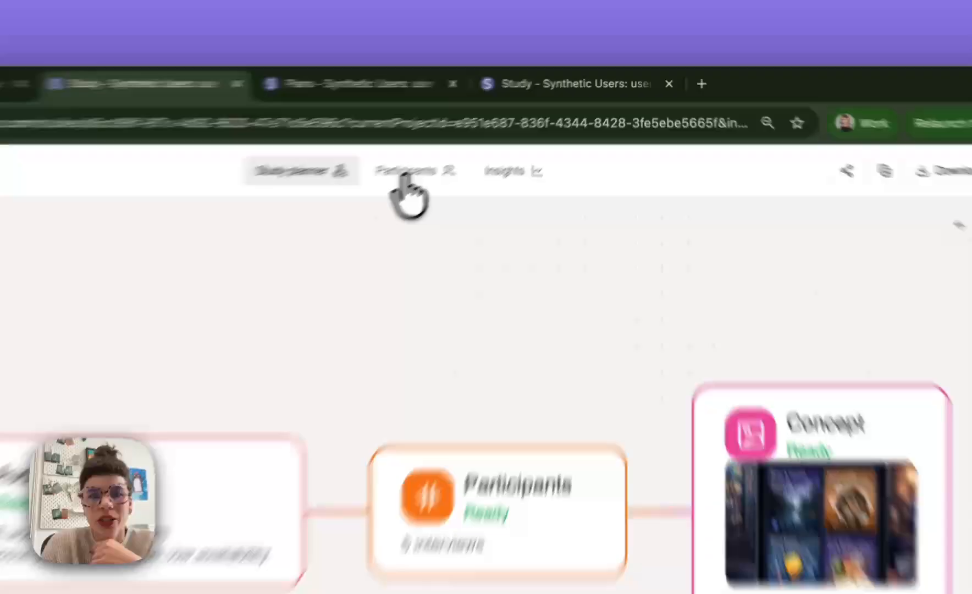
# - Review the participant profiles of the Night shift (Concept Test) study, including their personality traits and work habits
pyautogui.click(488, 137)
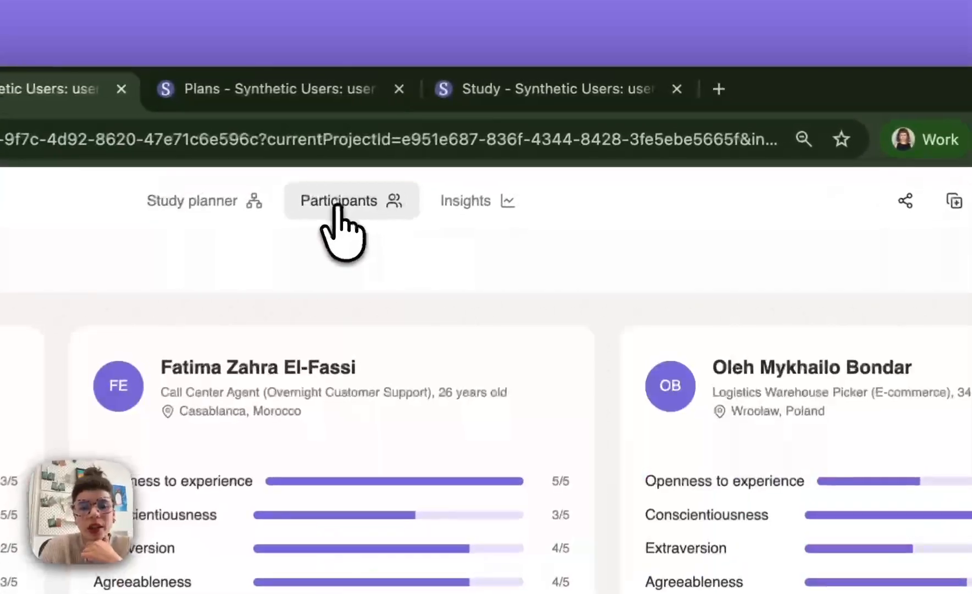
pyautogui.scroll(-1, 605, 344)
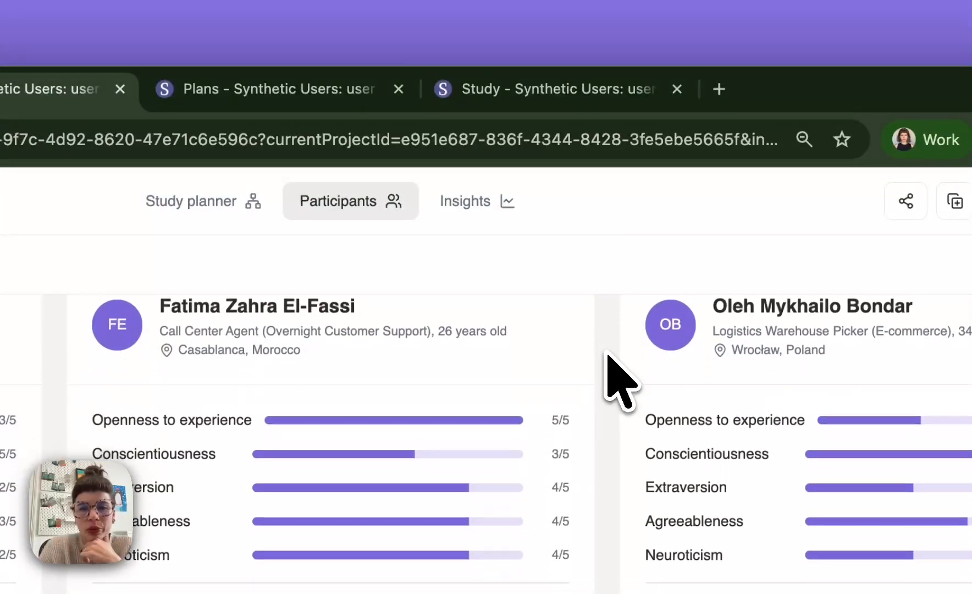
pyautogui.scroll(1, 608, 350)
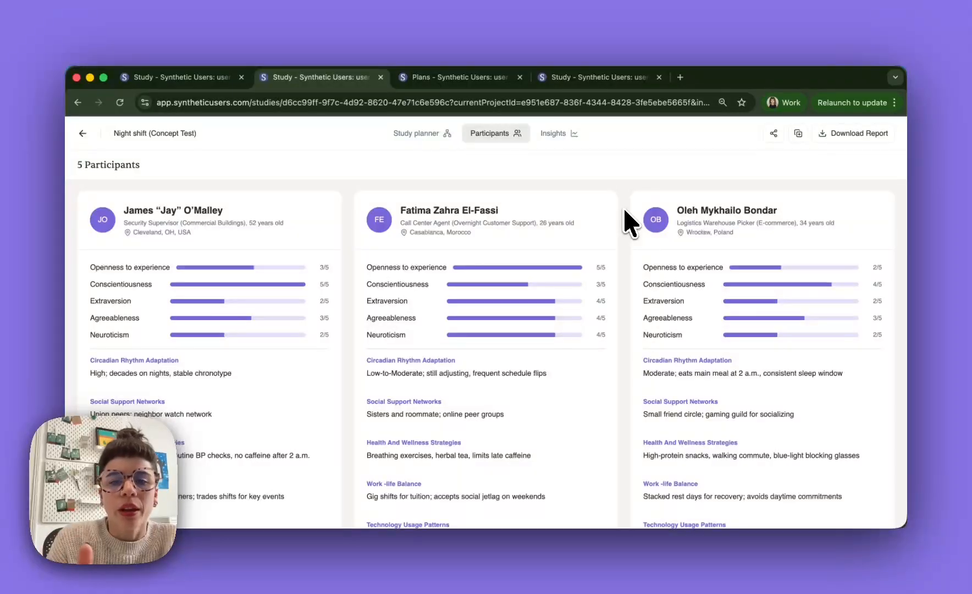
pyautogui.scroll(-1, 623, 208)
pyautogui.scroll(1, 623, 207)
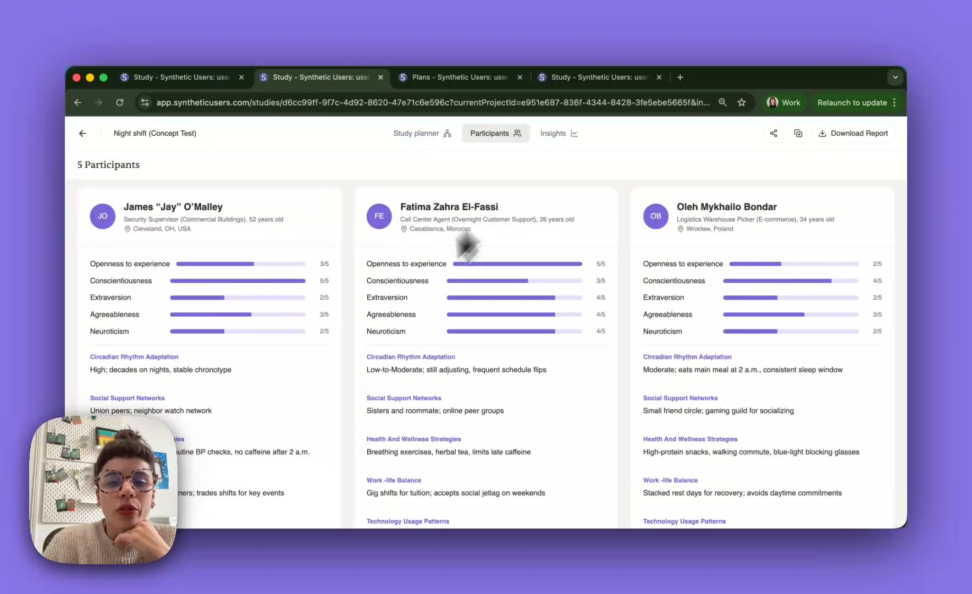
# - Compare the night-shift participants' personality scores, health strategies, work-life balance and technology habits across their profile cards
pyautogui.scroll(-4, 545, 465)
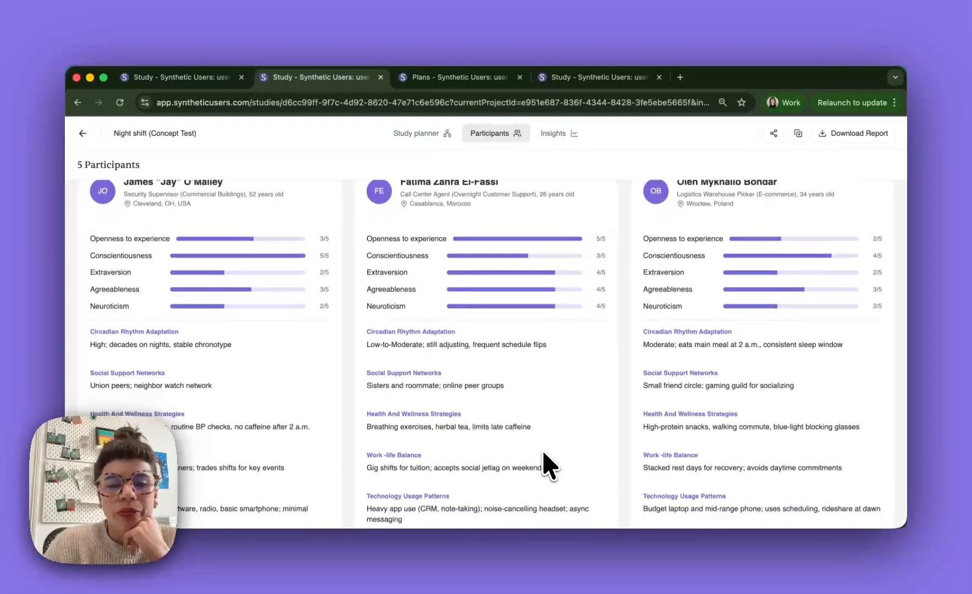
pyautogui.scroll(4, 546, 465)
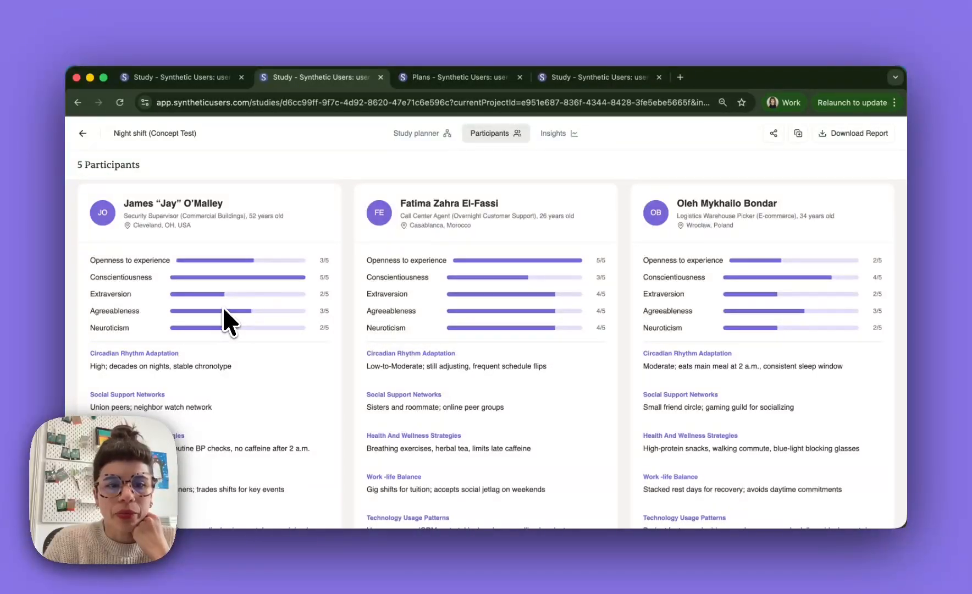
pyautogui.scroll(-2, 225, 322)
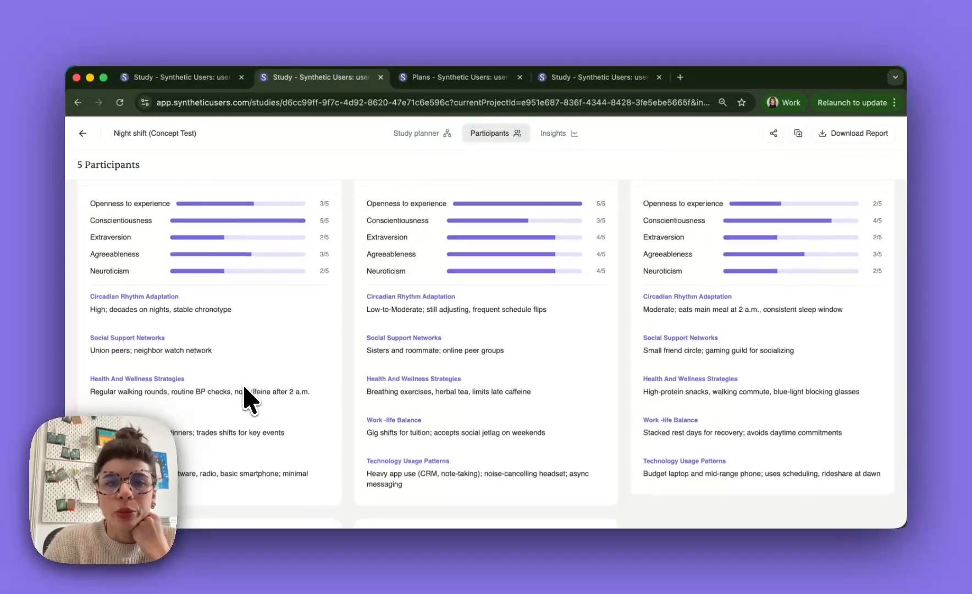
pyautogui.scroll(-1, 245, 387)
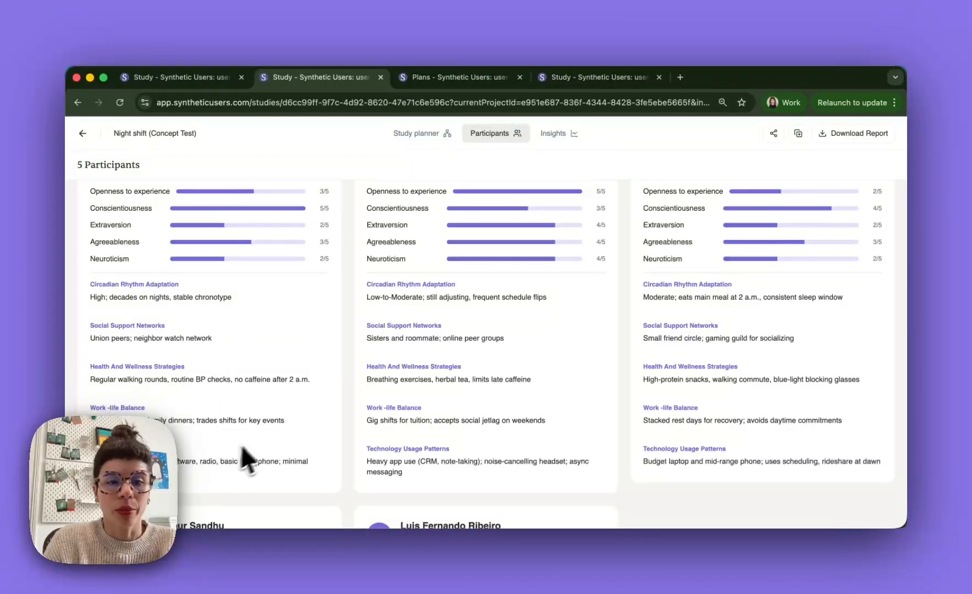
pyautogui.scroll(3, 271, 434)
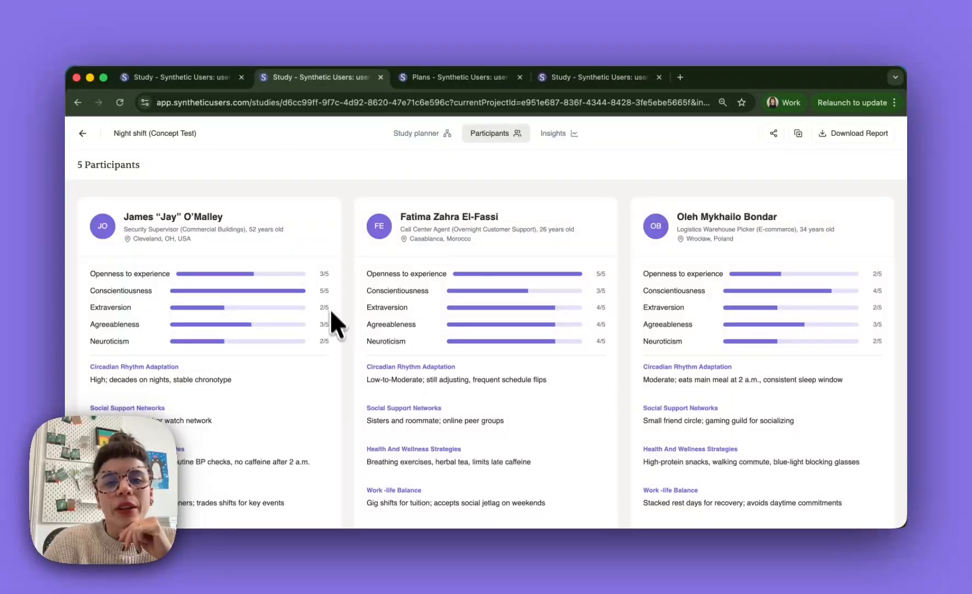
pyautogui.moveTo(314, 237)
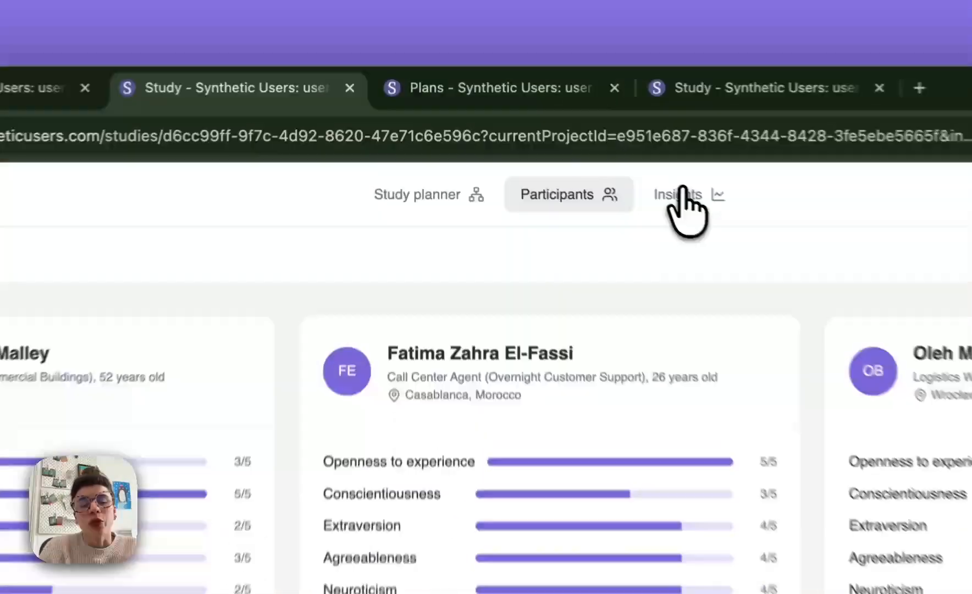
# - Read the warehouse picker's interview answers on night-shift challenges and fatigue strategies, and recheck the Concept block in the study plan
pyautogui.click(555, 130)
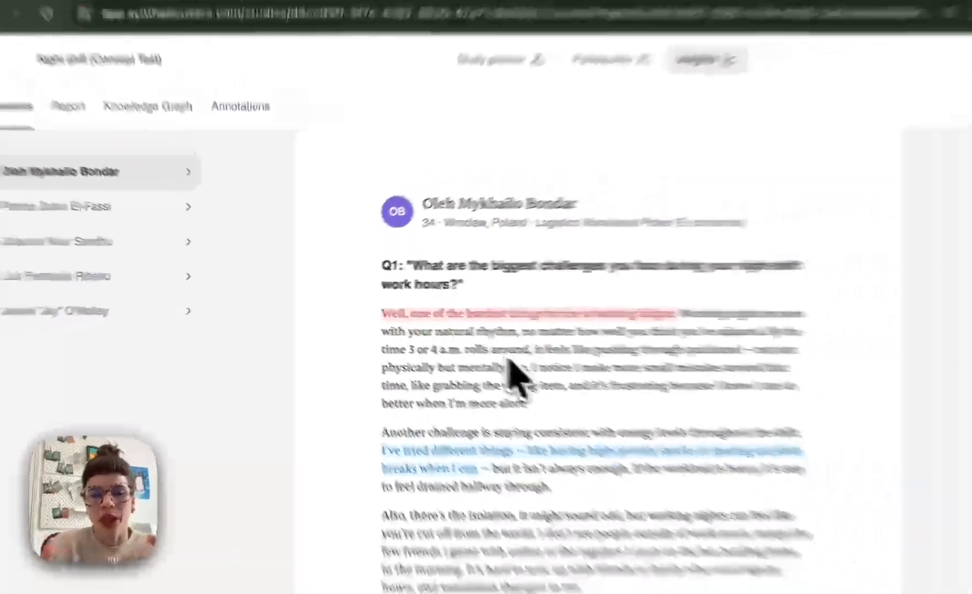
pyautogui.scroll(-3, 509, 362)
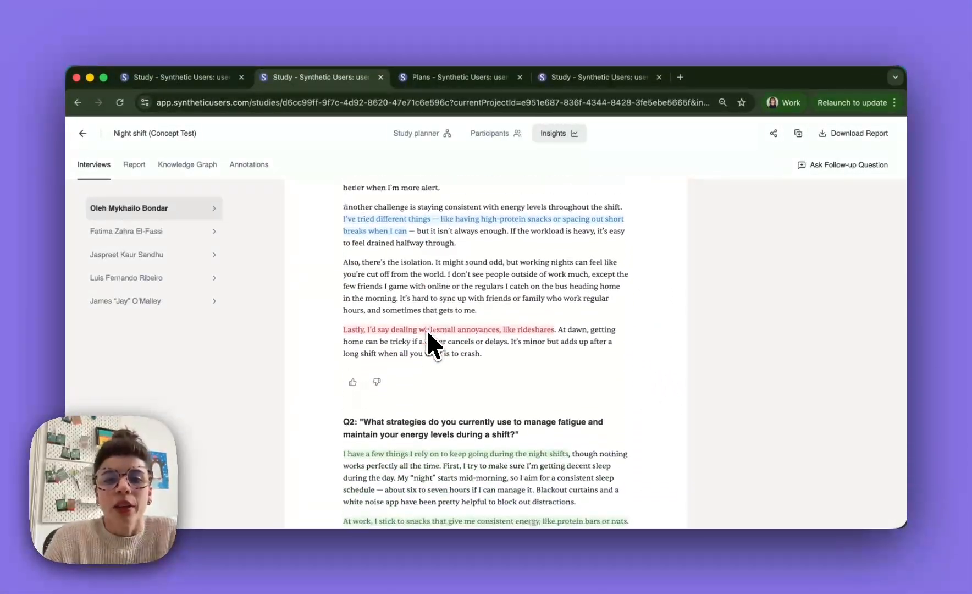
pyautogui.scroll(-4, 428, 331)
pyautogui.scroll(8, 427, 331)
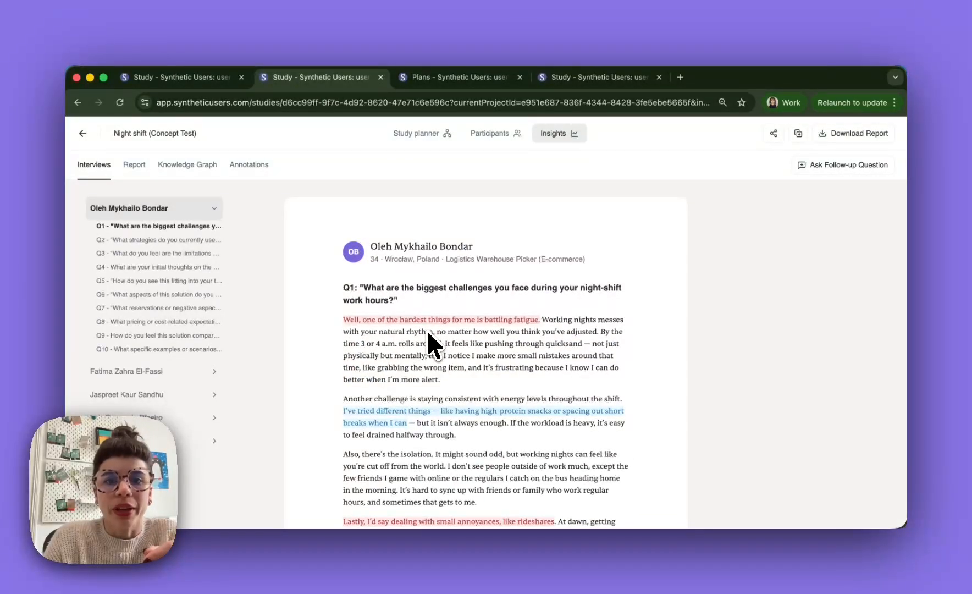
pyautogui.click(418, 133)
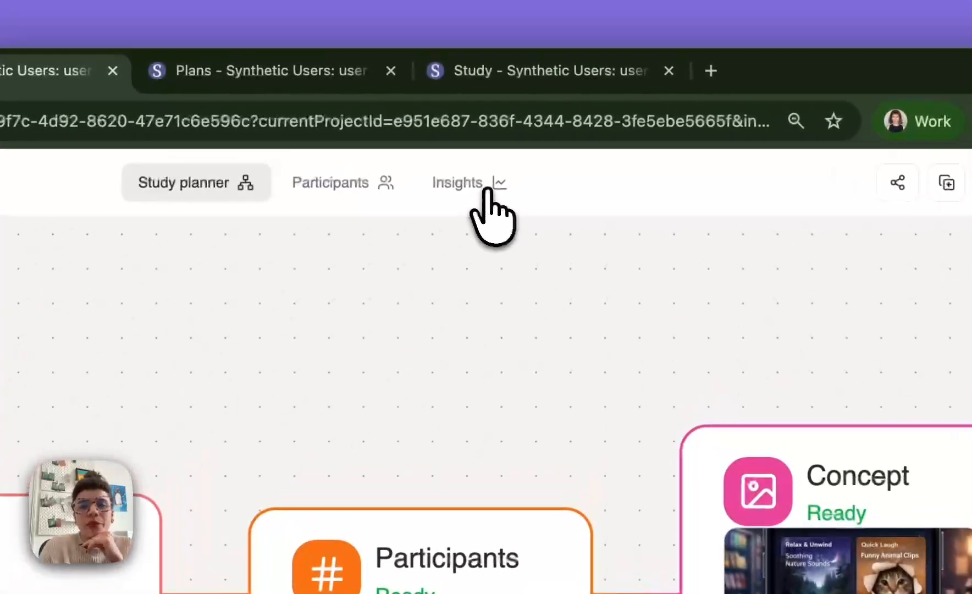
pyautogui.click(503, 173)
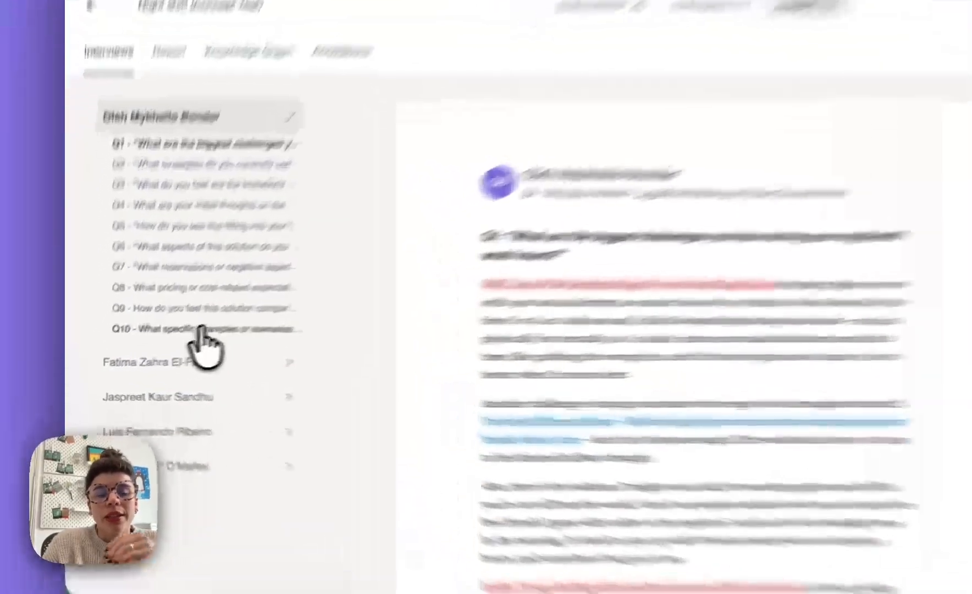
# - Examine the warehouse picker's answer to question 10 and the form for asking this participant a follow-up question
pyautogui.click(155, 349)
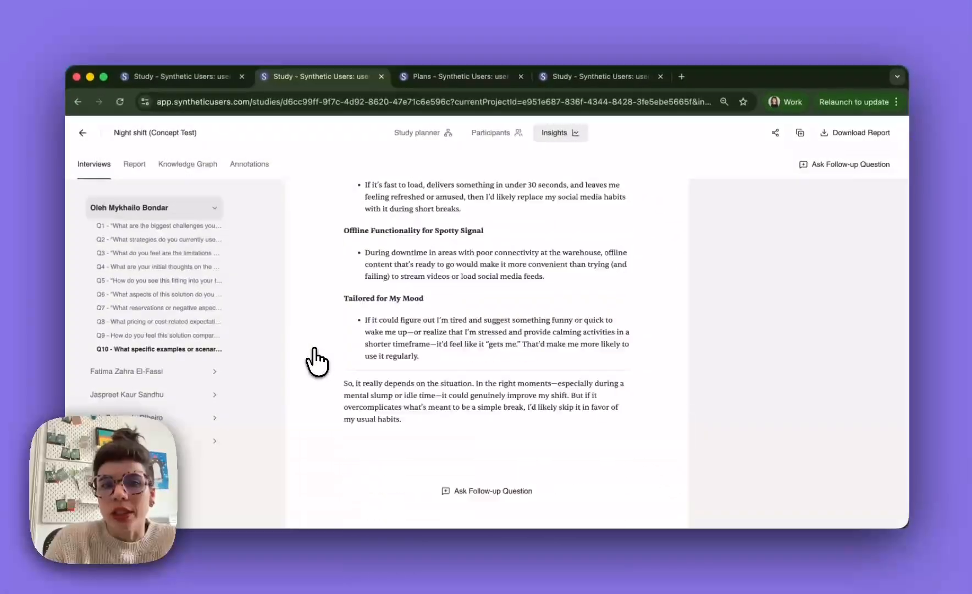
pyautogui.scroll(-7, 315, 352)
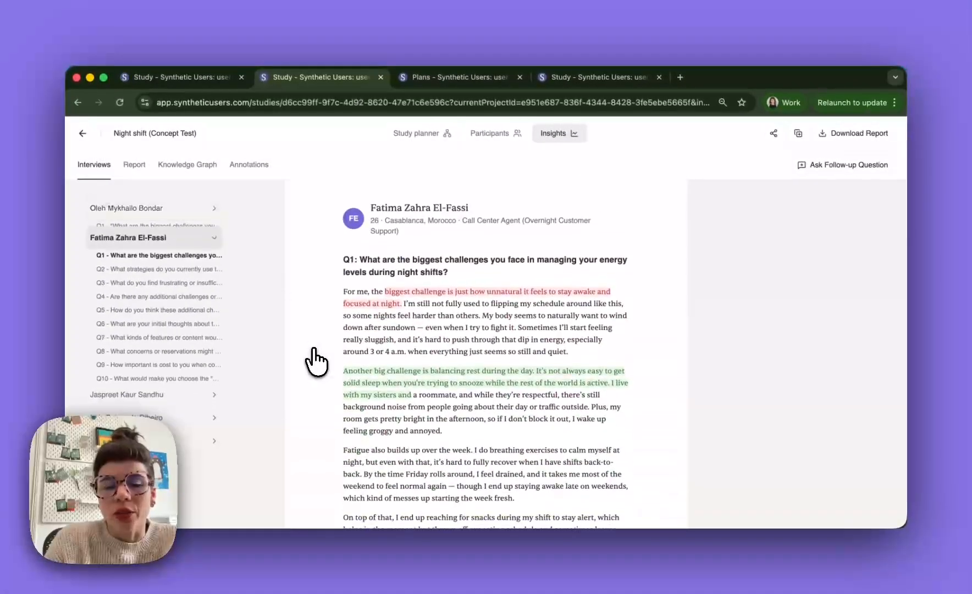
pyautogui.scroll(5, 314, 352)
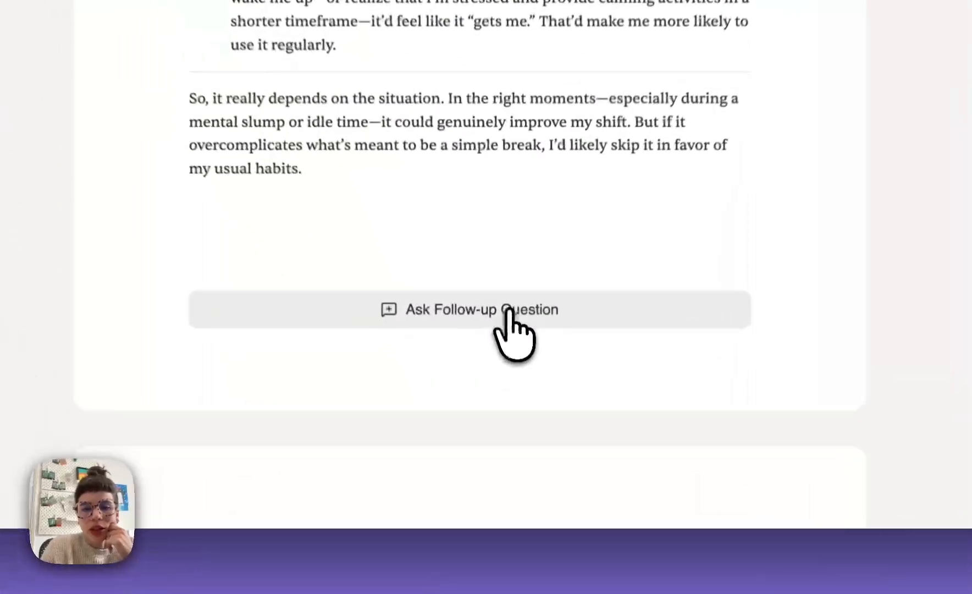
pyautogui.click(509, 412)
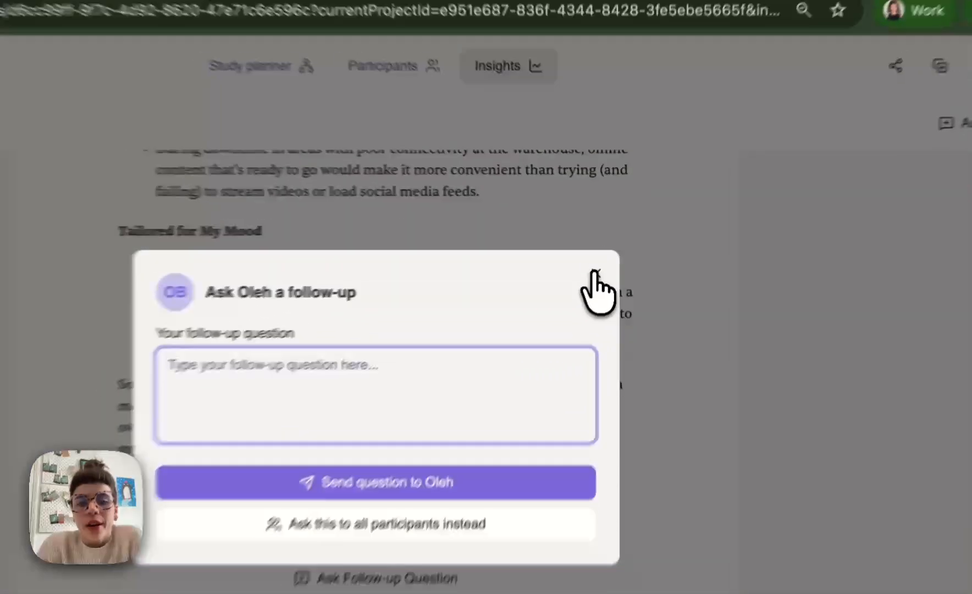
pyautogui.click(607, 248)
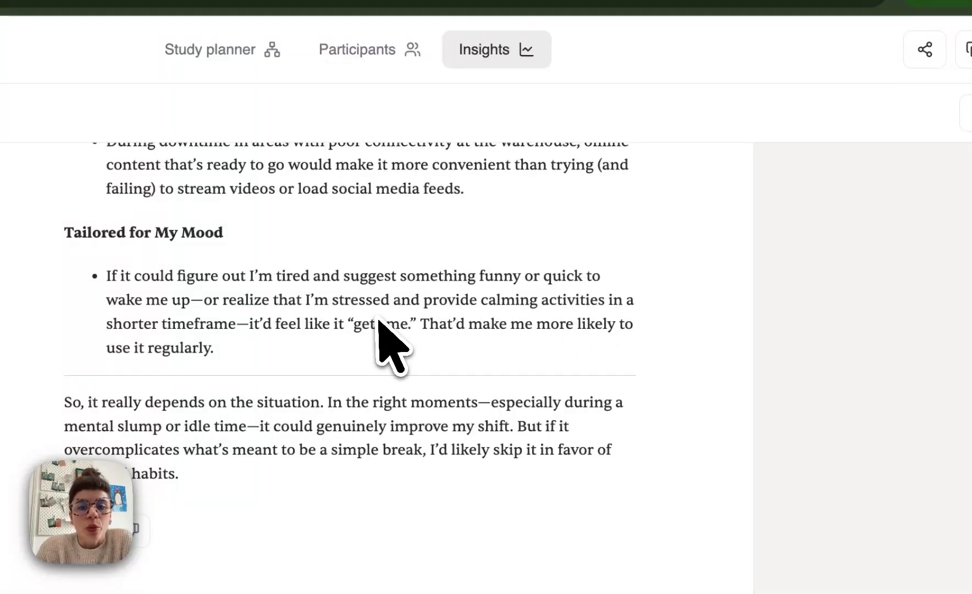
# - Select the isolation passage in the warehouse picker's Q1 answer to check the available highlight colours
pyautogui.scroll(20, 380, 322)
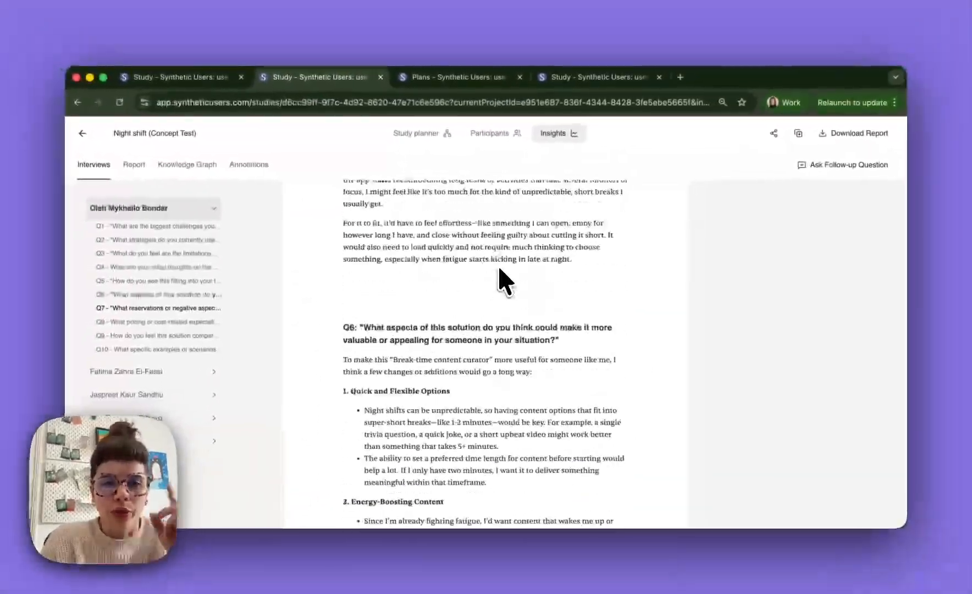
pyautogui.scroll(10, 497, 265)
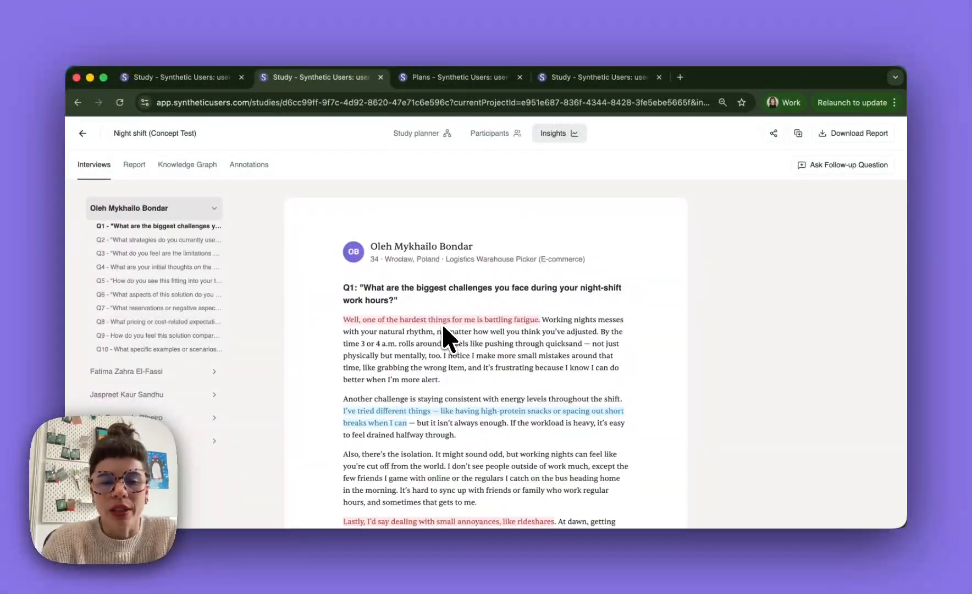
pyautogui.scroll(-3, 449, 325)
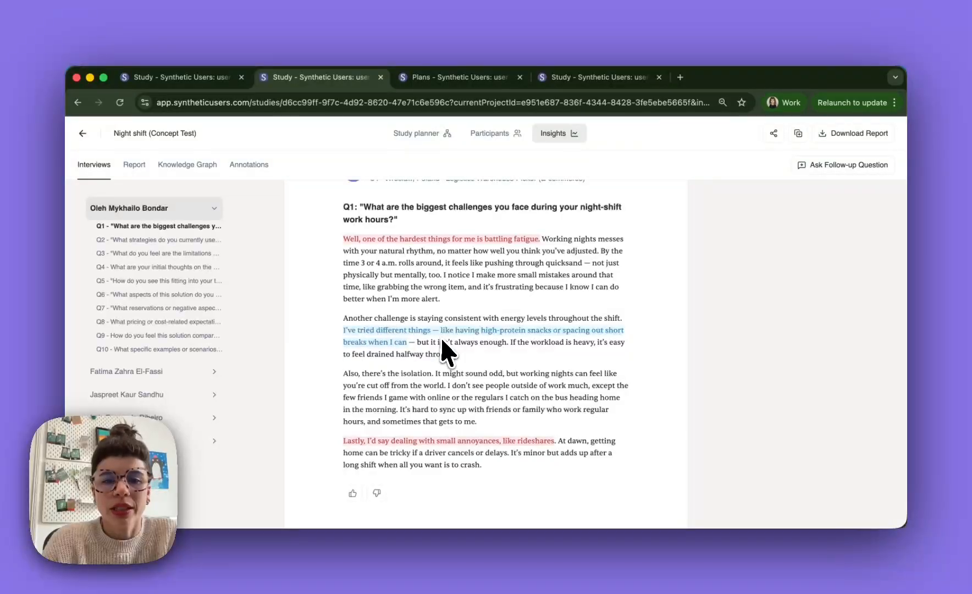
pyautogui.scroll(-2, 444, 345)
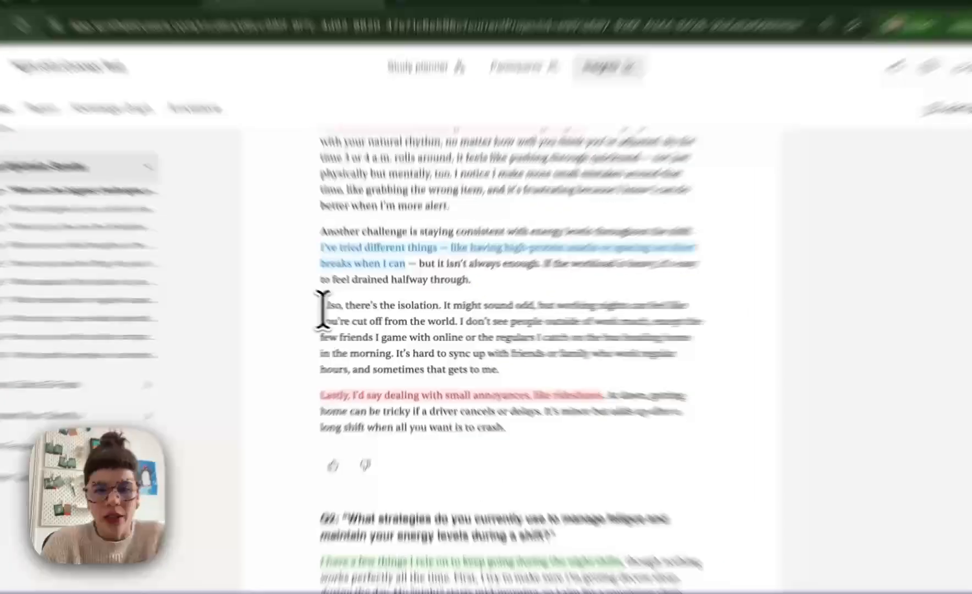
pyautogui.moveTo(345, 319); pyautogui.dragTo(756, 292)
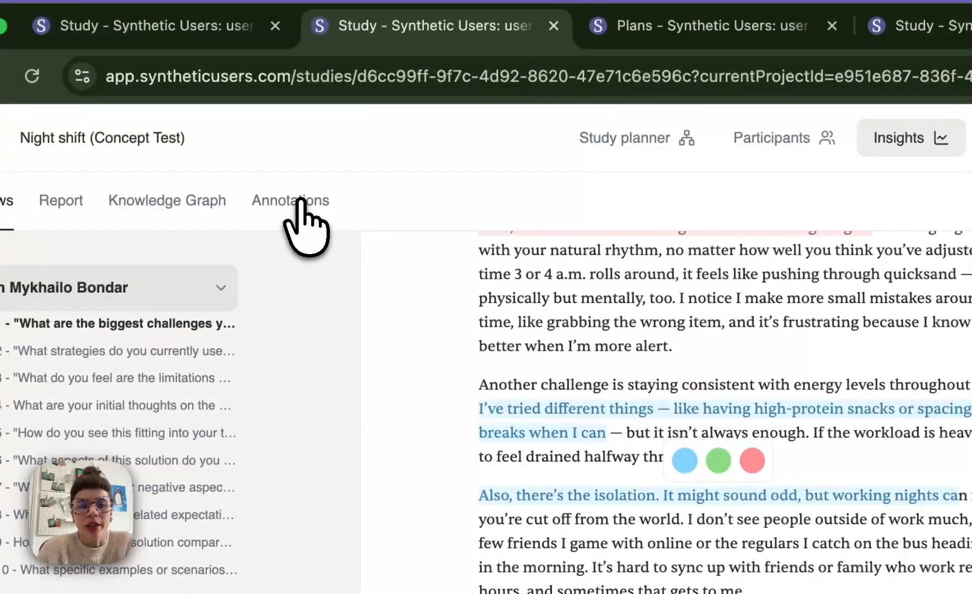
# - Review the annotations collected from the warehouse picker's interview, grouped by question
pyautogui.click(301, 204)
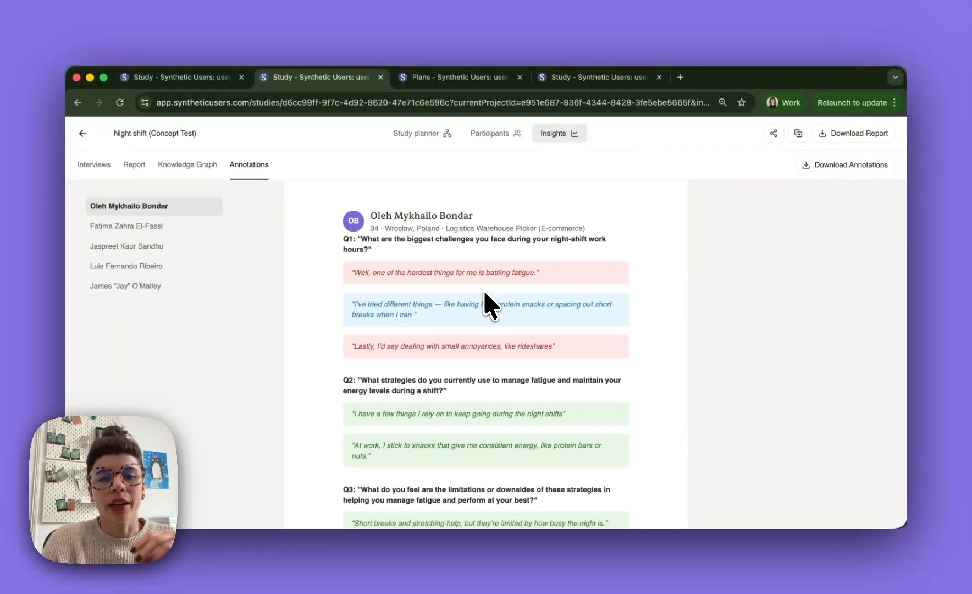
pyautogui.scroll(-5, 484, 291)
pyautogui.scroll(7, 484, 292)
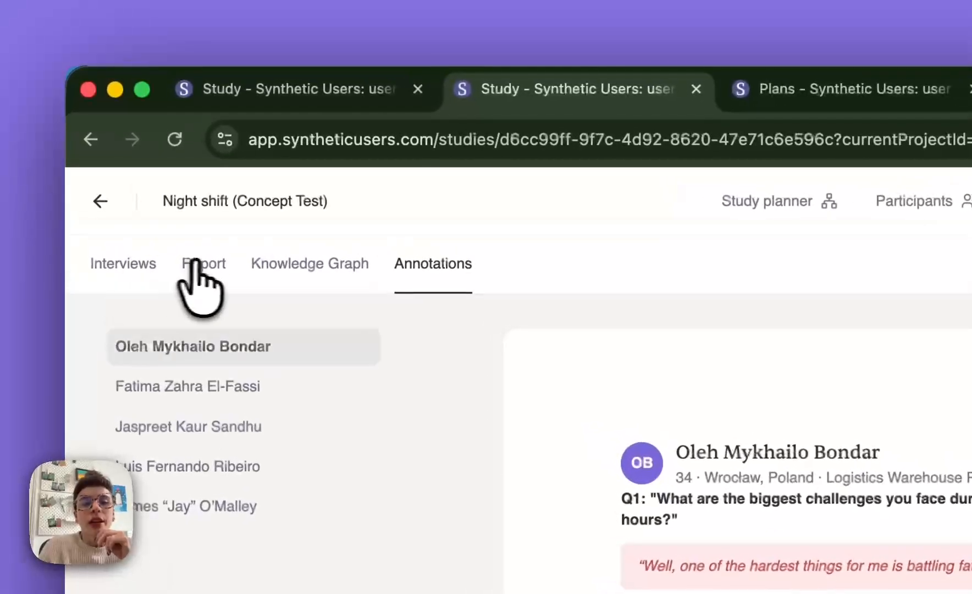
# - Read the report's Executive Summary, including its scored key insights, relevant quotes and key takeaways
pyautogui.click(202, 263)
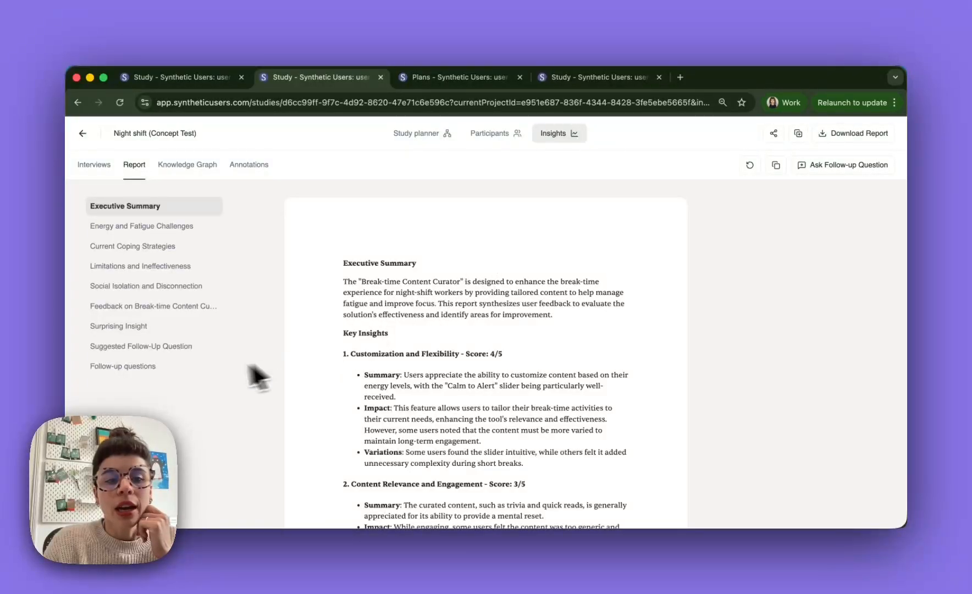
pyautogui.scroll(-1, 504, 322)
pyautogui.scroll(-10, 504, 319)
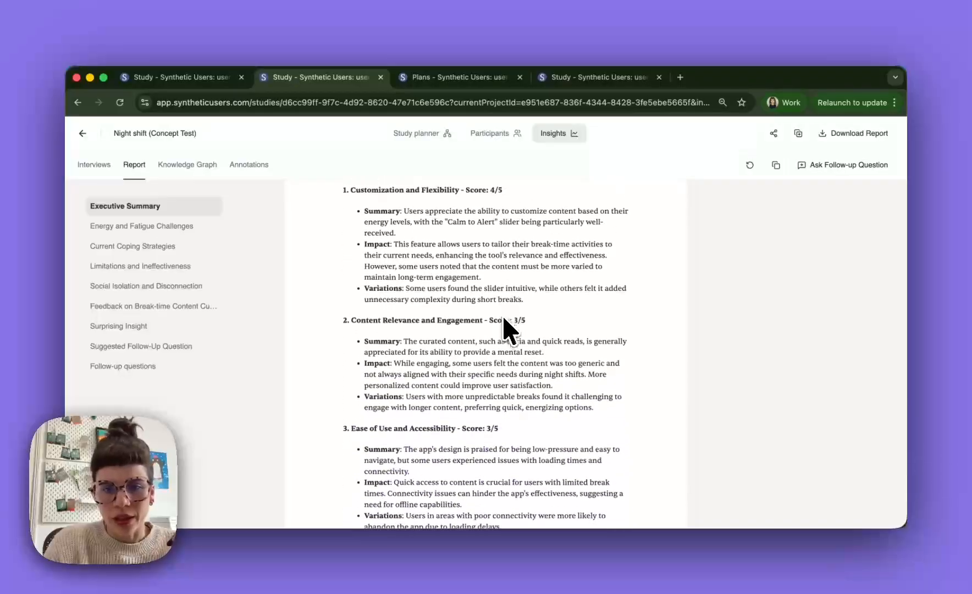
pyautogui.scroll(-2, 504, 330)
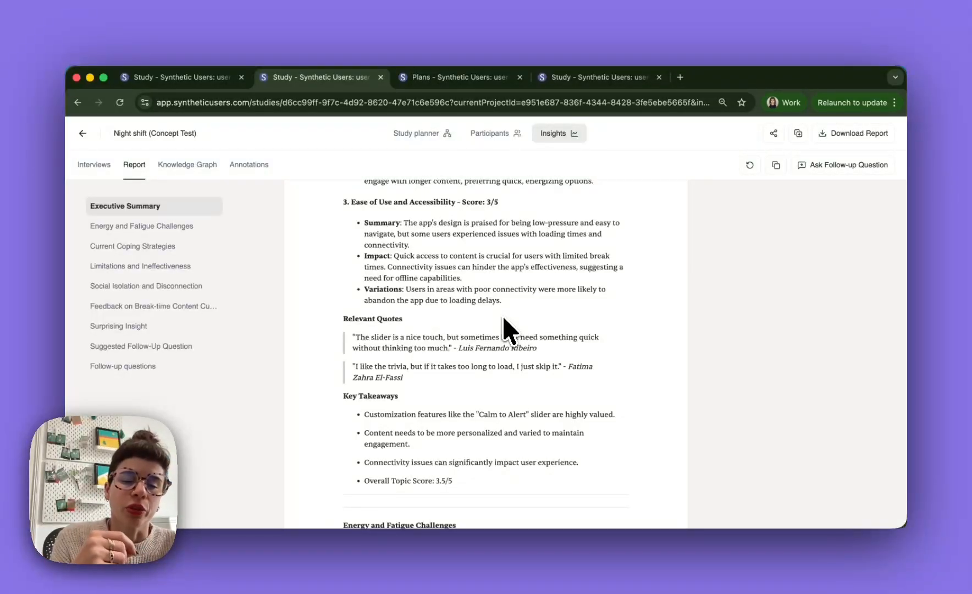
pyautogui.scroll(-5, 503, 322)
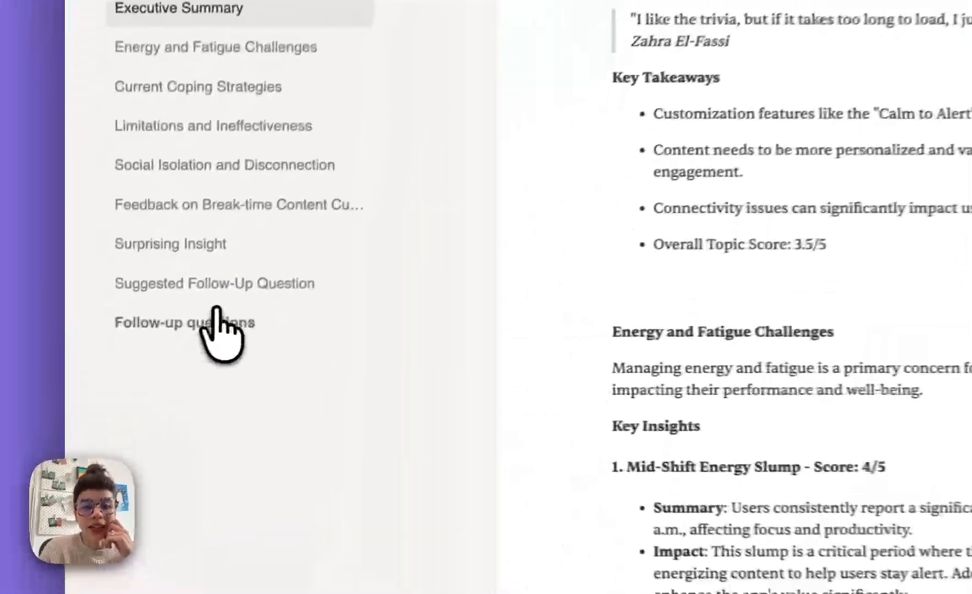
# - Examine the report's Suggested Follow-Up Question and Follow-up questions sections, including the form for asking a new question
pyautogui.click(138, 365)
pyautogui.scroll(-5, 471, 212)
pyautogui.scroll(4, 483, 212)
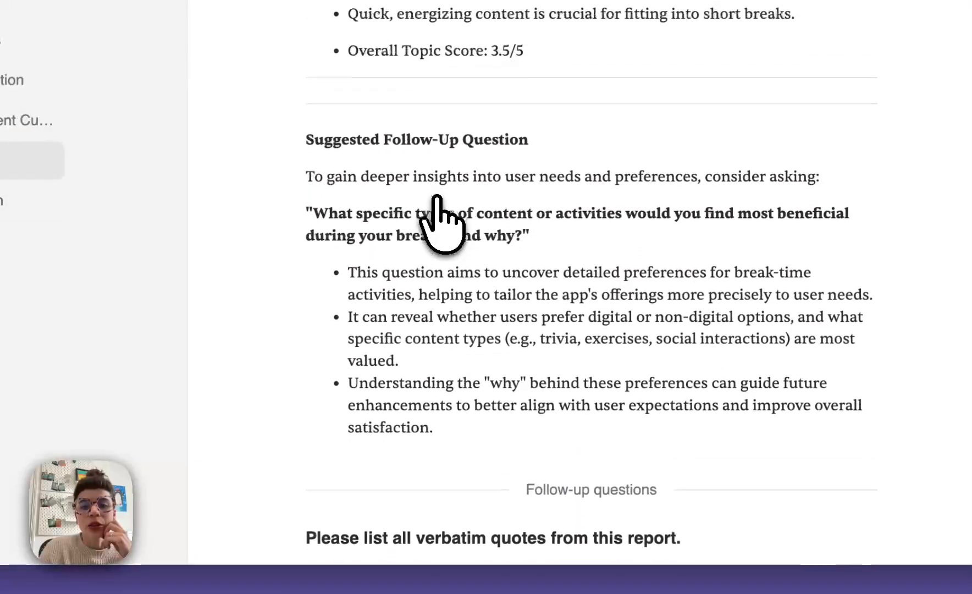
pyautogui.scroll(-4, 483, 213)
pyautogui.click(467, 419)
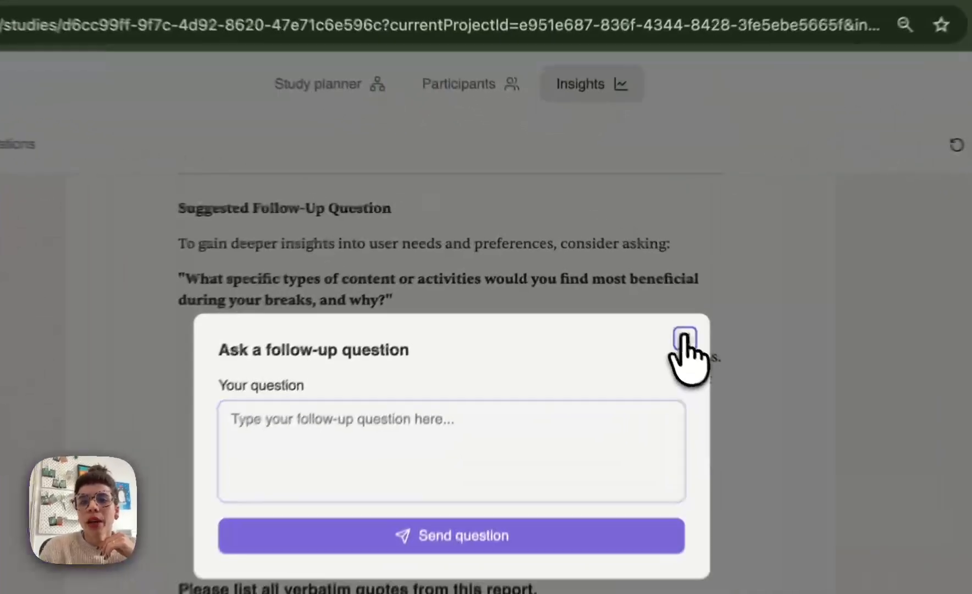
pyautogui.click(607, 266)
pyautogui.scroll(-5, 609, 277)
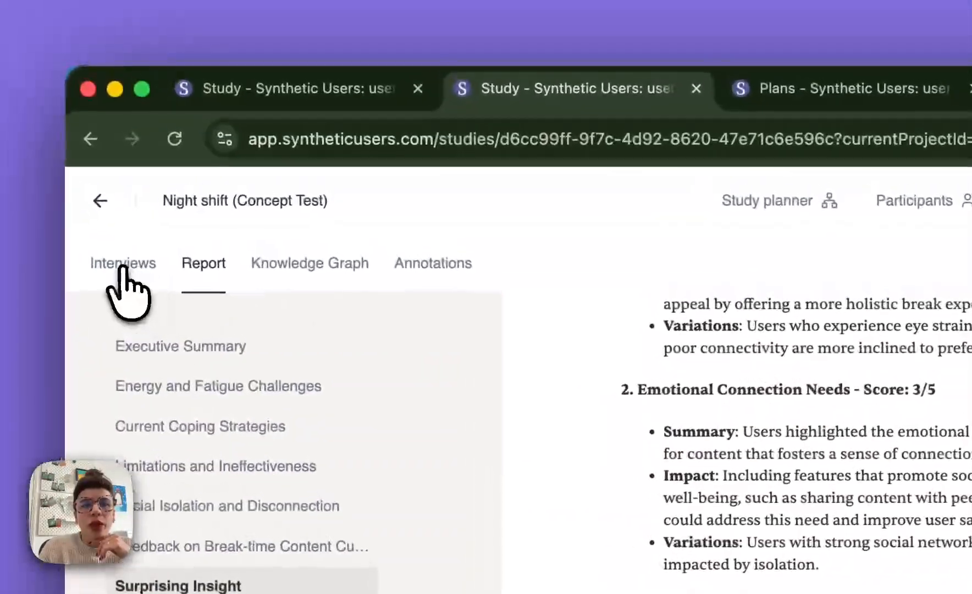
# - Review the warehouse picker's full profile and its export option from within the interview, and close the profile
pyautogui.click(122, 265)
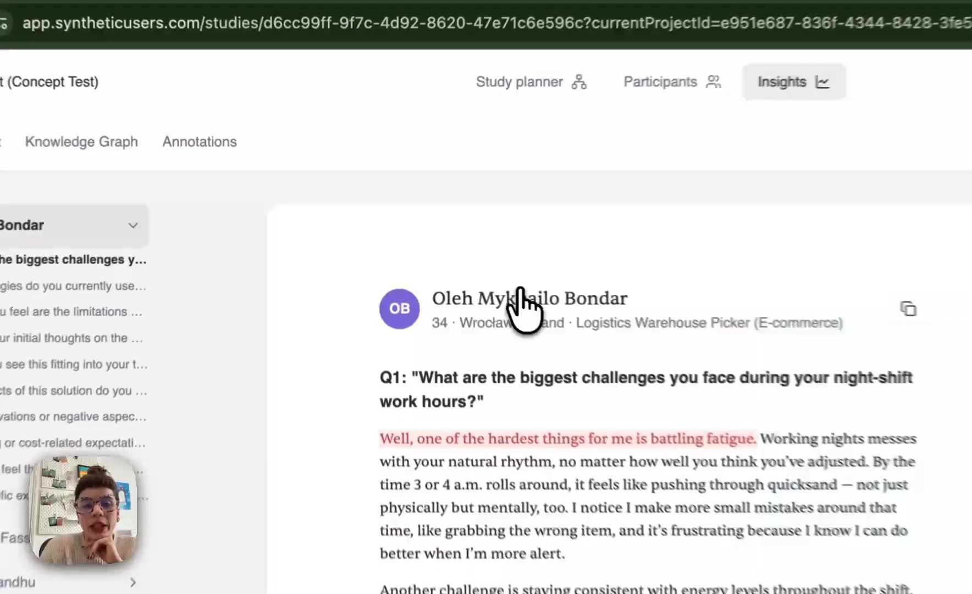
pyautogui.click(416, 246)
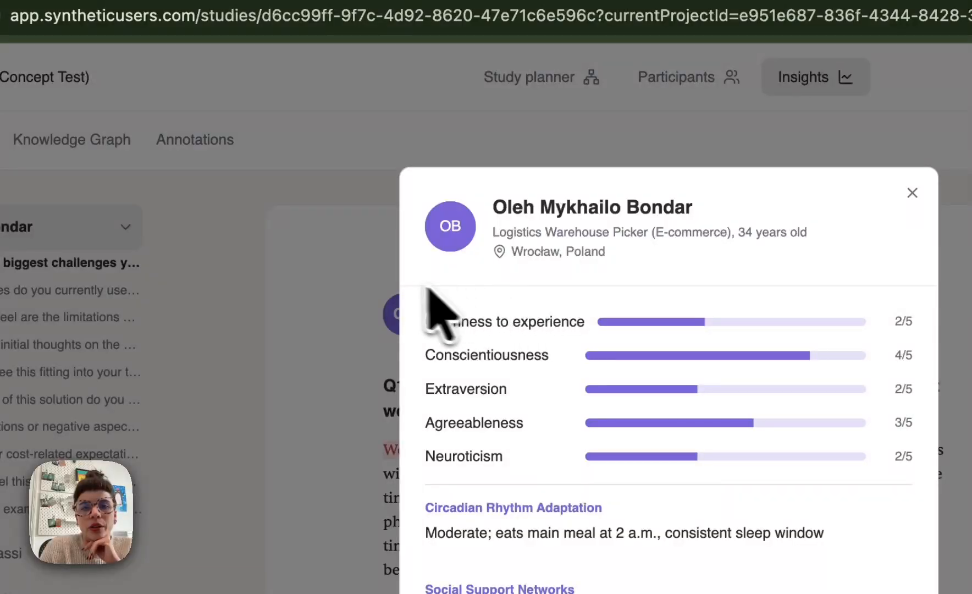
pyautogui.scroll(-3, 575, 352)
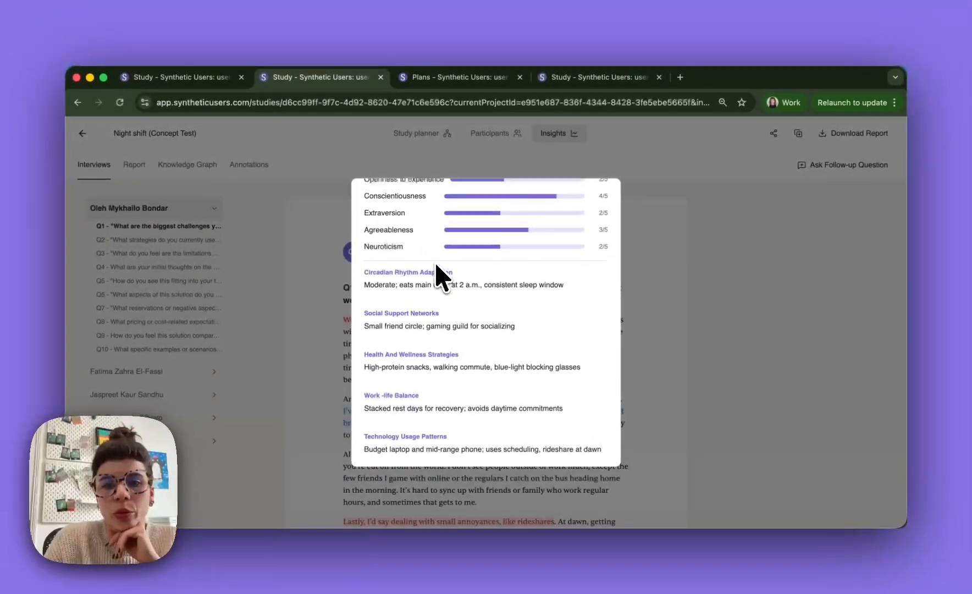
pyautogui.scroll(3, 439, 275)
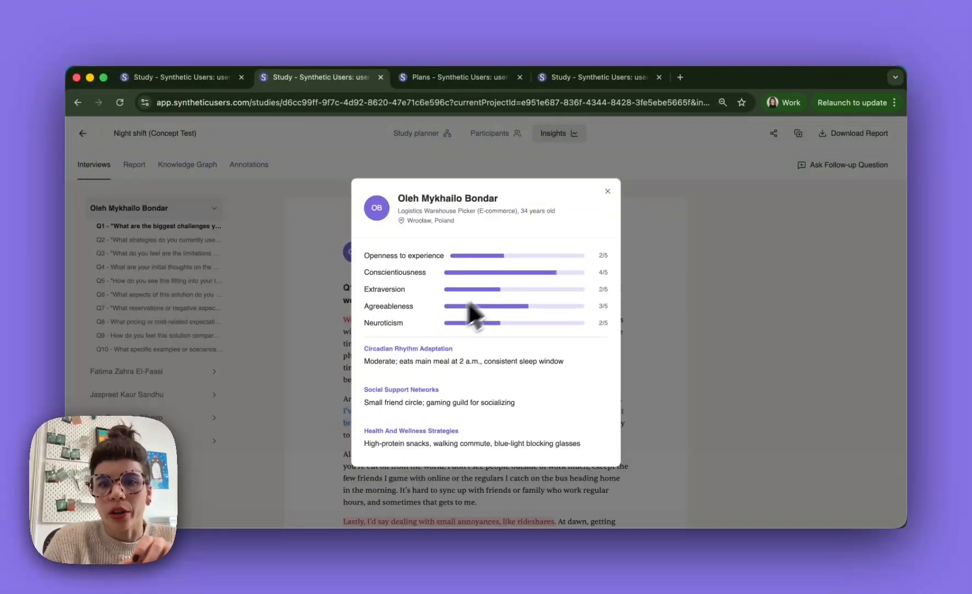
pyautogui.moveTo(589, 212)
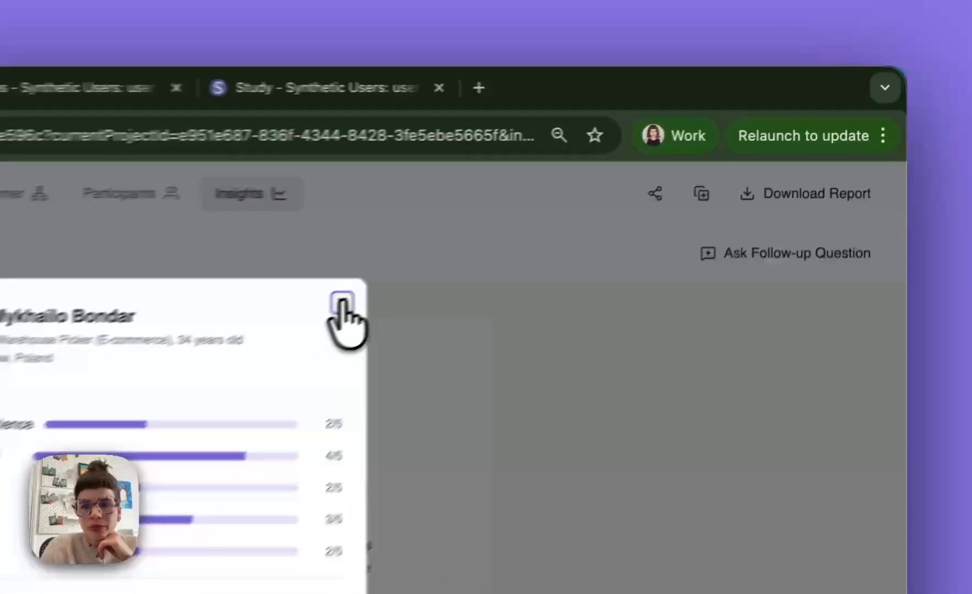
pyautogui.click(607, 190)
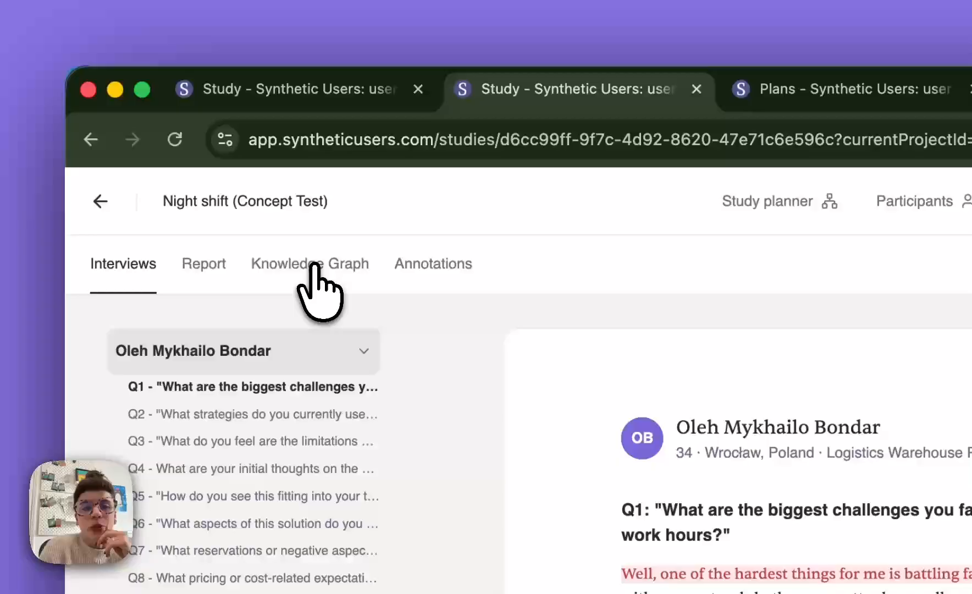
# - Examine the study's knowledge graph, including its behaviors, proposed solution, constraints and risks, outcomes, and contexts and triggers groups
pyautogui.click(189, 164)
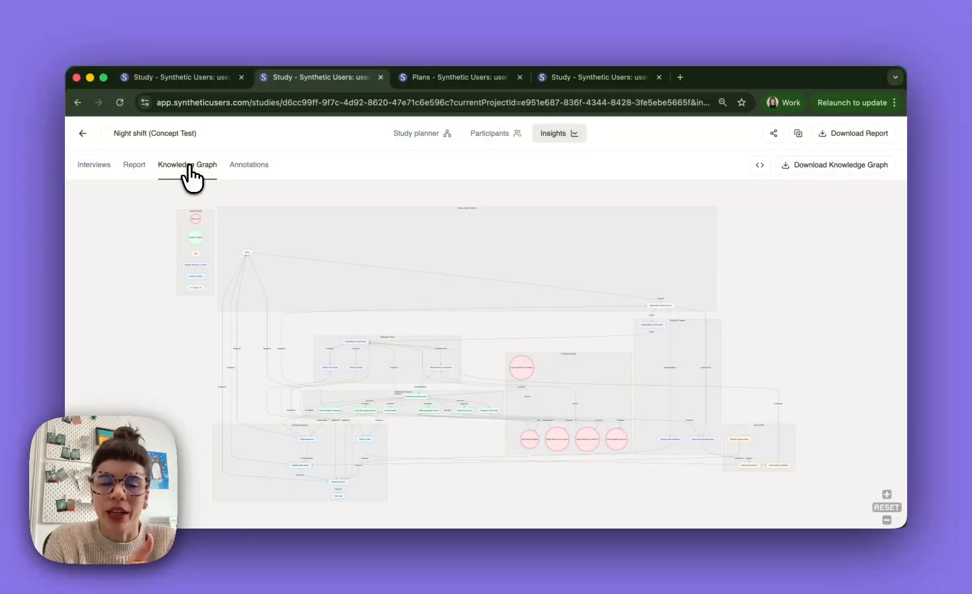
pyautogui.scroll(5, 403, 318)
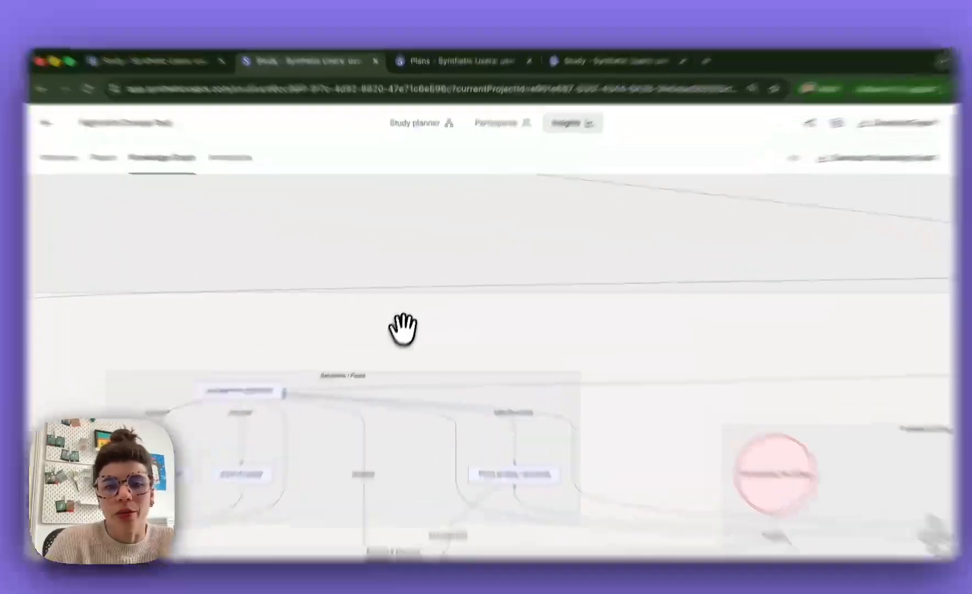
pyautogui.moveTo(613, 200); pyautogui.dragTo(644, 170)
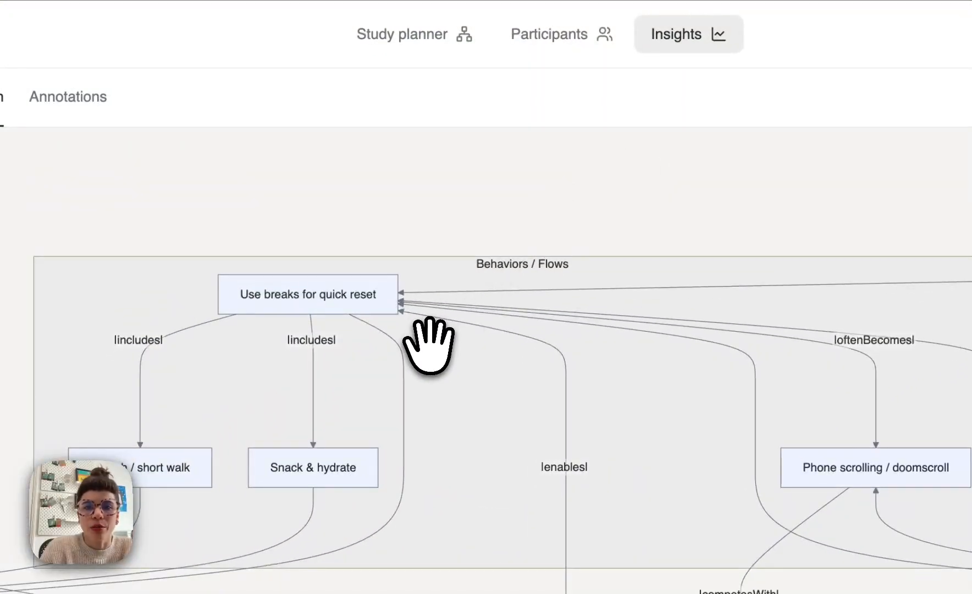
pyautogui.scroll(-5, 429, 347)
pyautogui.moveTo(429, 347); pyautogui.dragTo(319, 232)
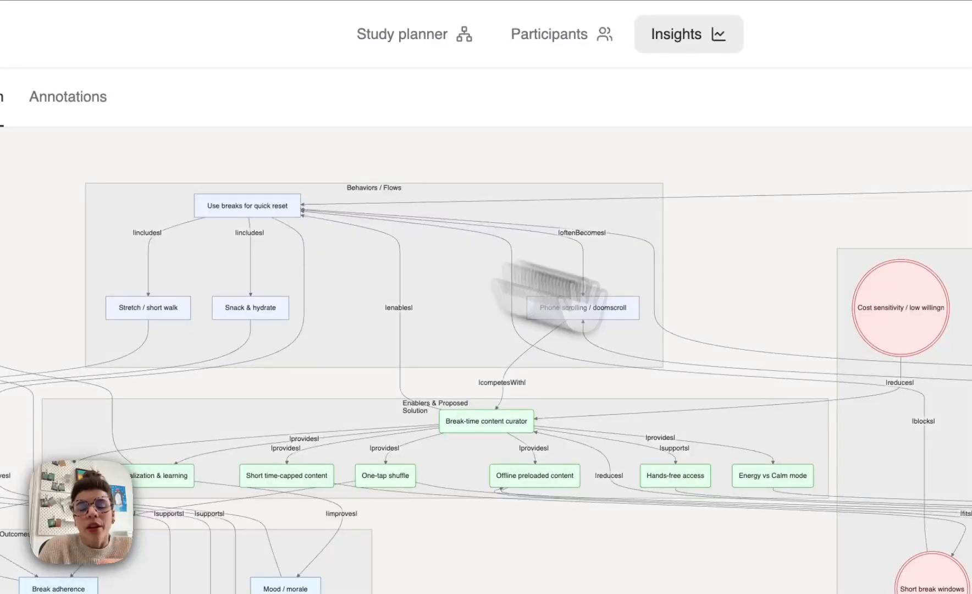
pyautogui.moveTo(649, 325); pyautogui.dragTo(508, 294)
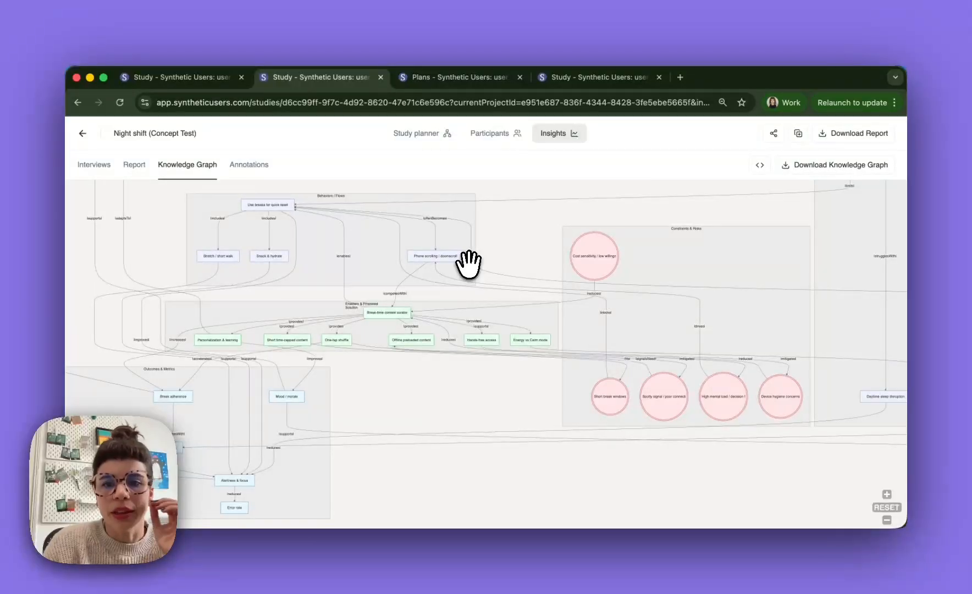
pyautogui.scroll(-5, 468, 264)
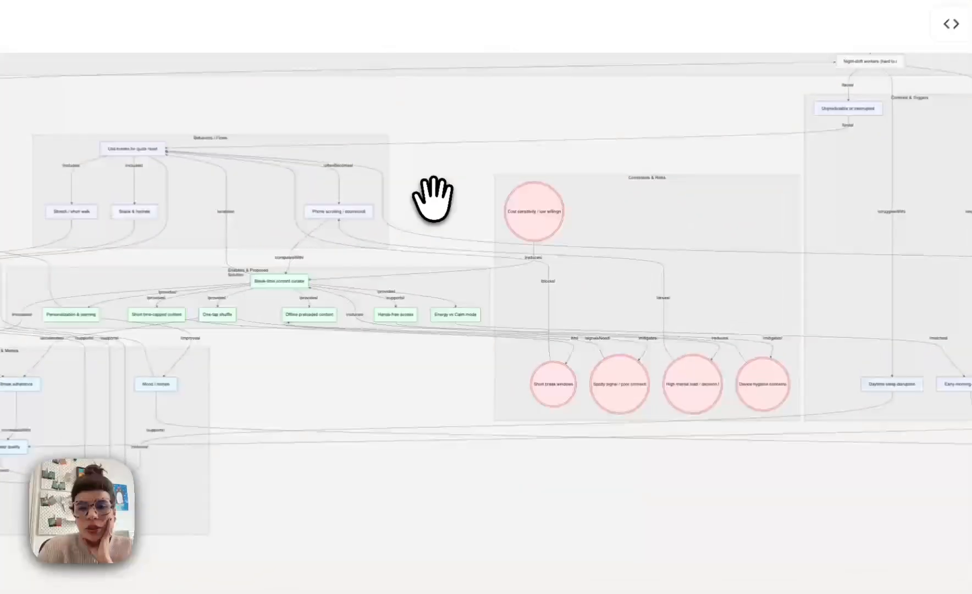
pyautogui.moveTo(499, 255); pyautogui.dragTo(474, 348)
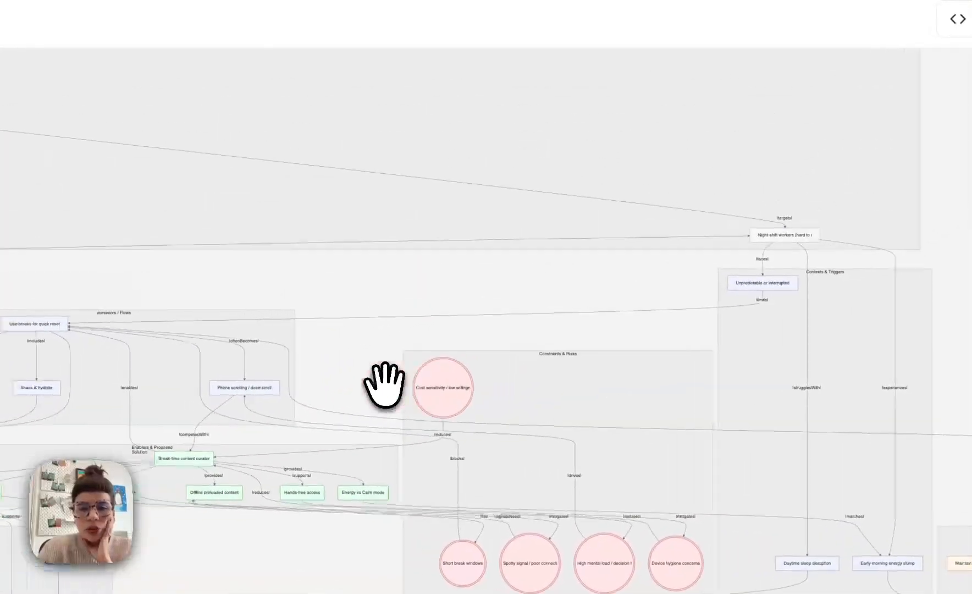
pyautogui.moveTo(385, 385); pyautogui.dragTo(384, 384)
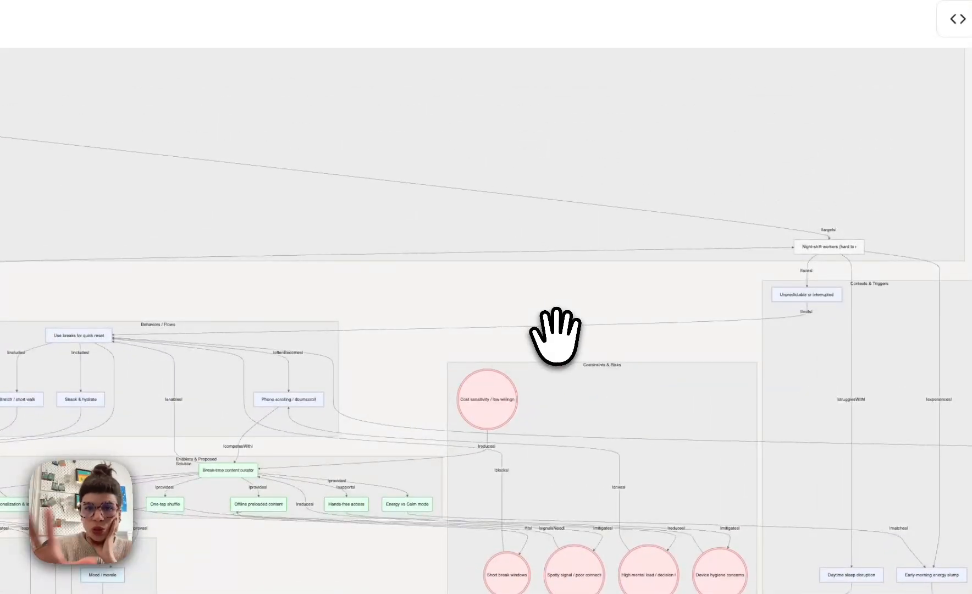
pyautogui.moveTo(582, 330); pyautogui.dragTo(682, 329)
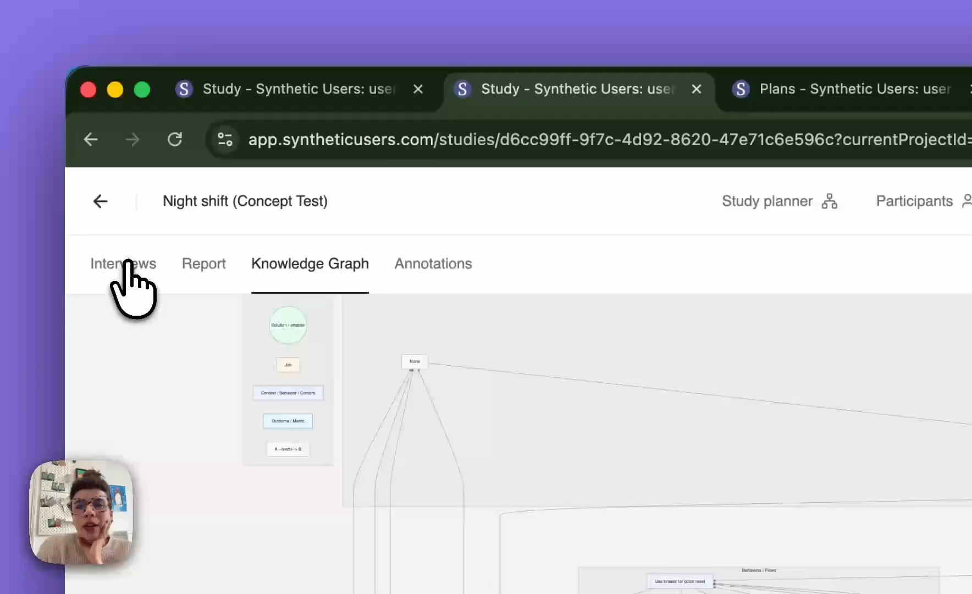
# - Revisit the interviews and report, clone the Night shift (Concept Test) study plan, check the copy's planner and return to the projects overview
pyautogui.click(95, 166)
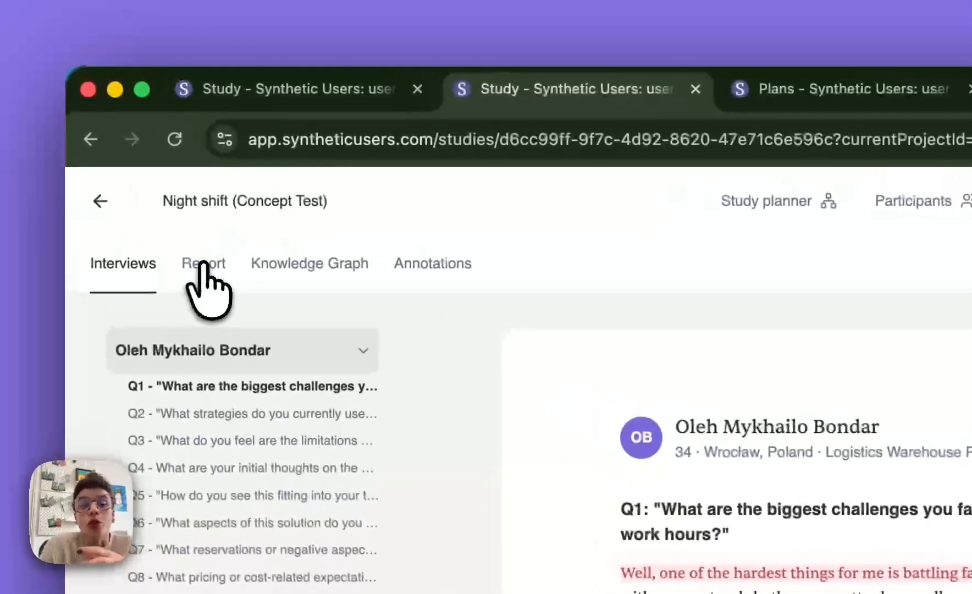
pyautogui.click(134, 164)
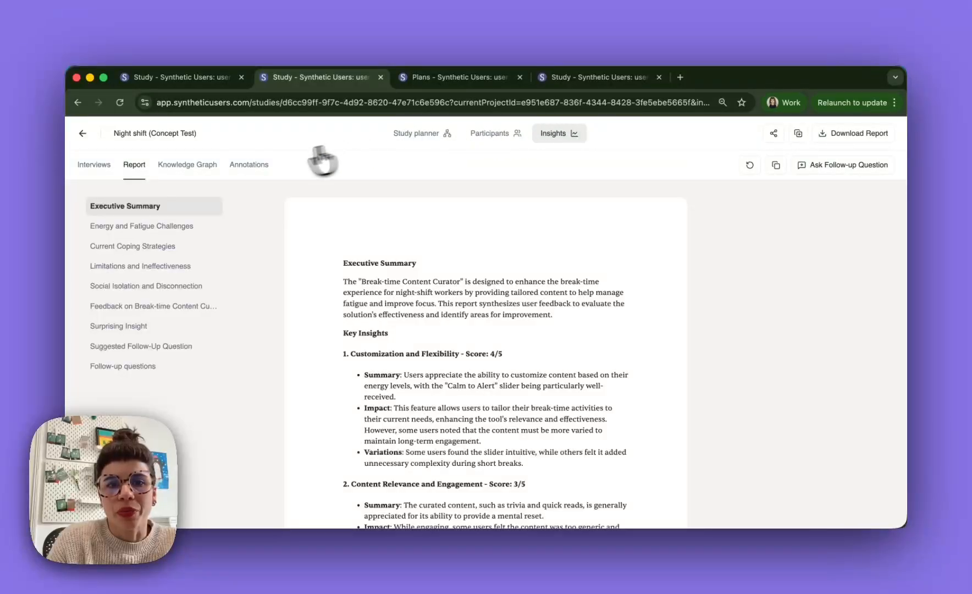
pyautogui.click(798, 135)
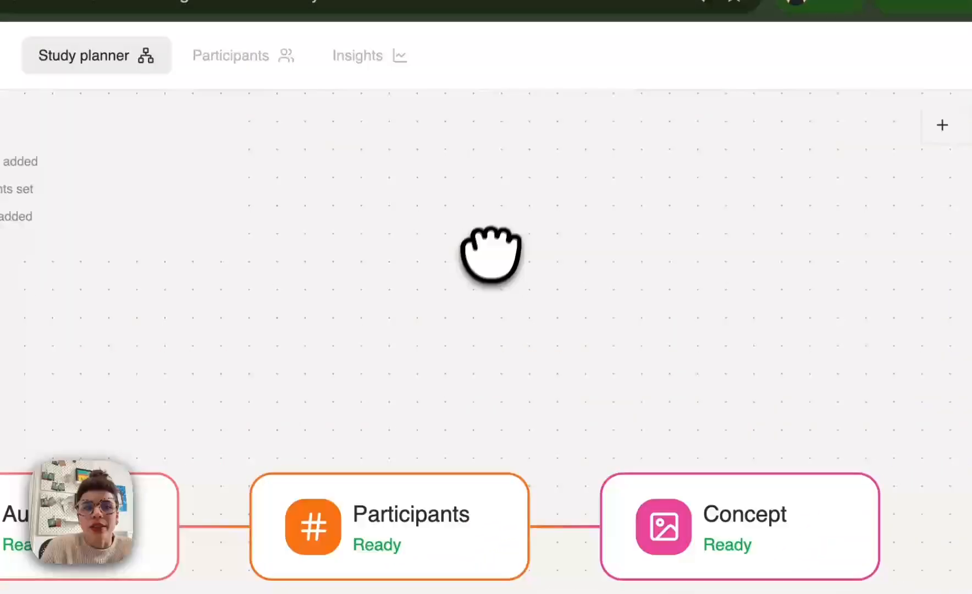
pyautogui.moveTo(491, 253); pyautogui.dragTo(616, 202)
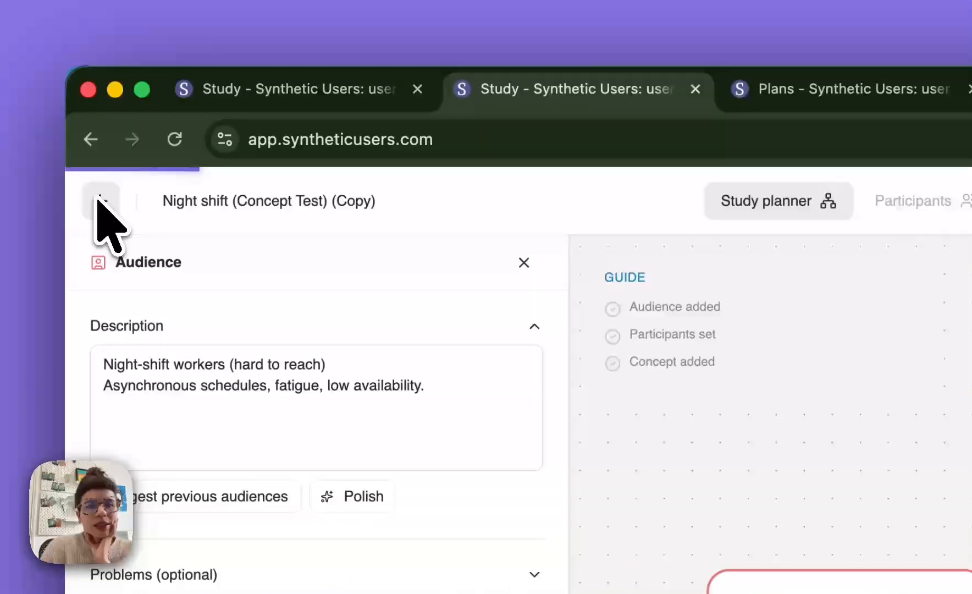
pyautogui.click(93, 178)
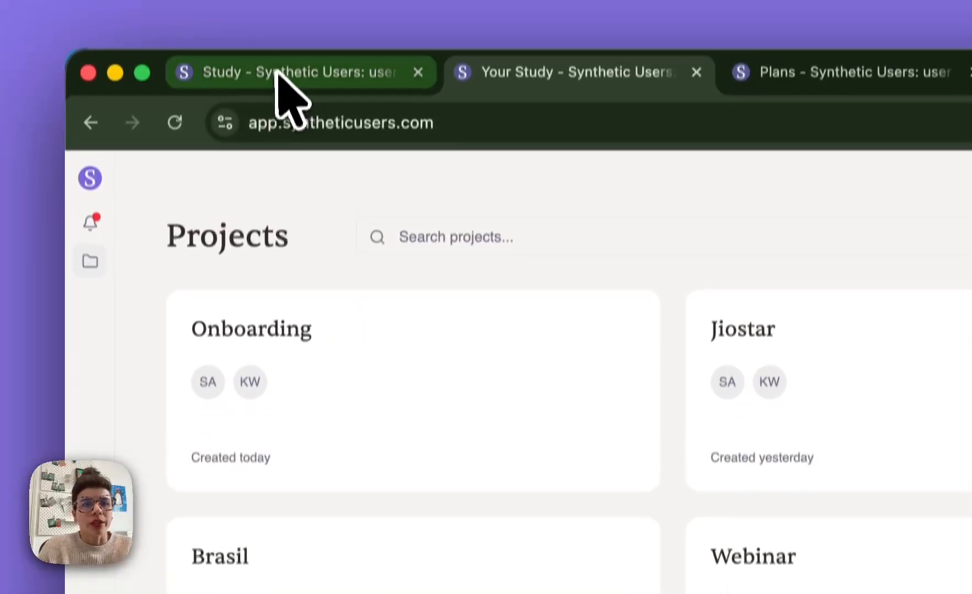
# - Return to the untitled study draft, close its Concept details and review the available study templates, including Multi-Concept Study
pyautogui.click(277, 22)
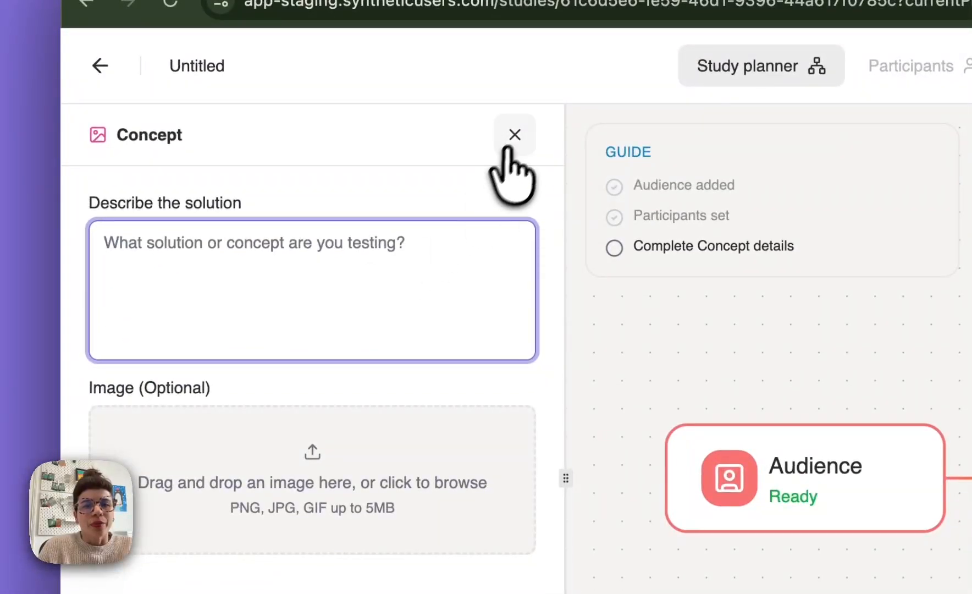
pyautogui.click(519, 258)
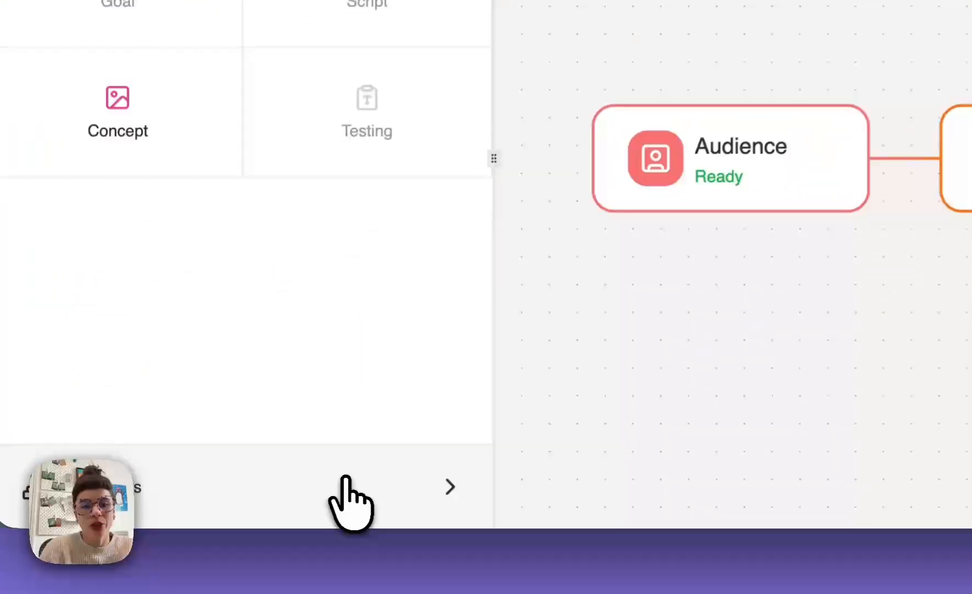
pyautogui.click(243, 514)
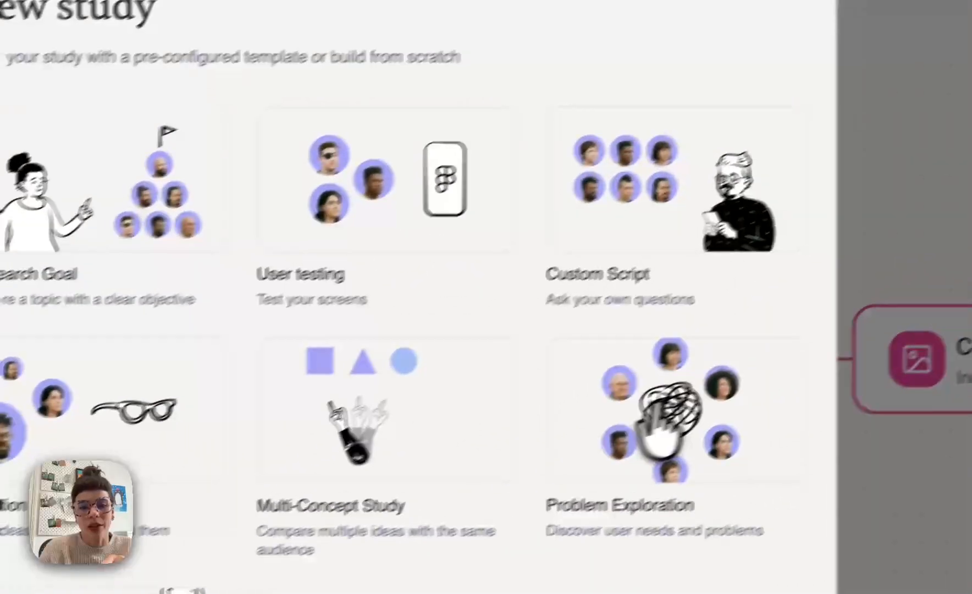
pyautogui.scroll(-2, 657, 409)
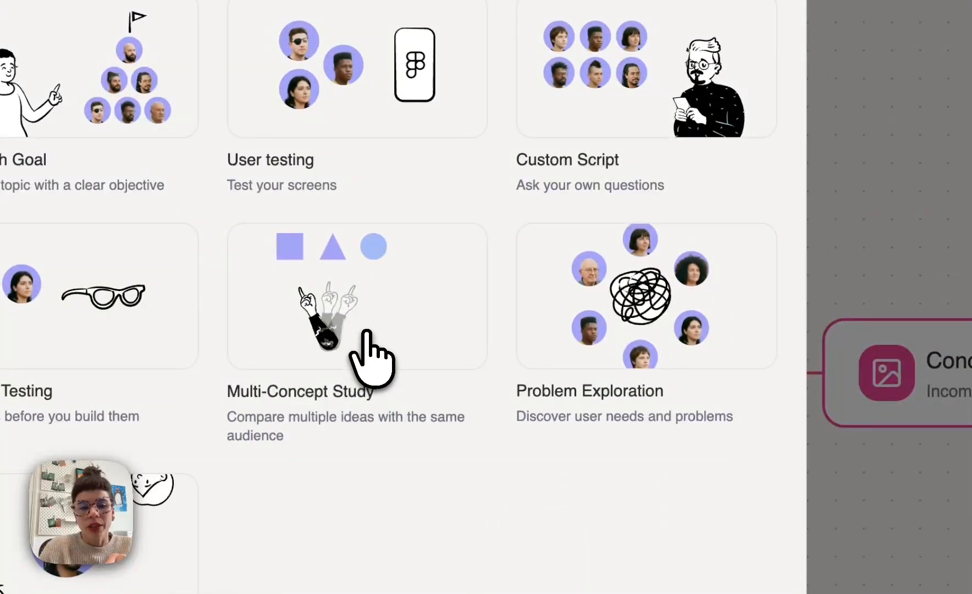
pyautogui.scroll(2, 364, 333)
pyautogui.click(758, 37)
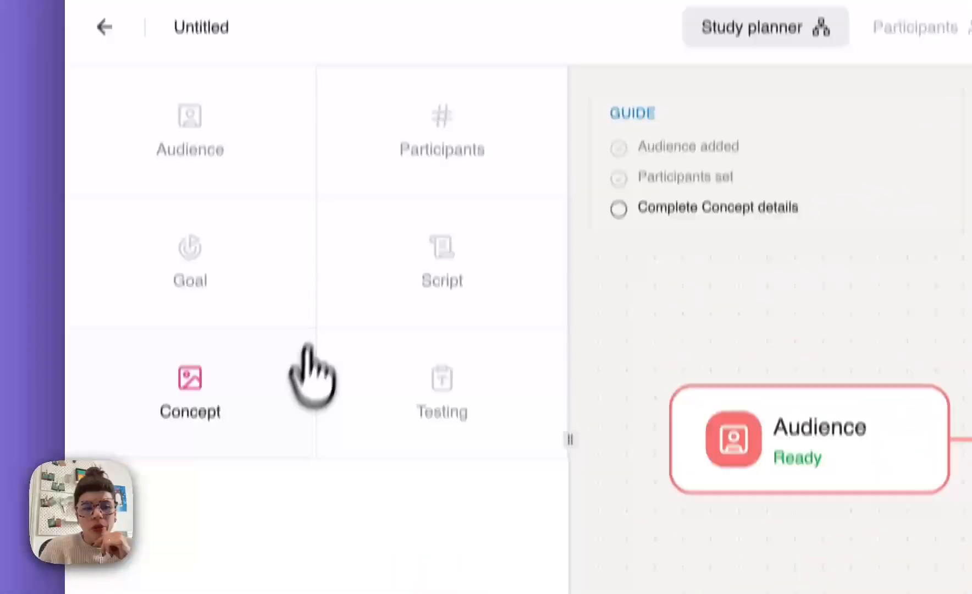
# - Add four more Concept blocks to the untitled study plan, leaving their details empty, and view the whole flow
pyautogui.click(186, 393)
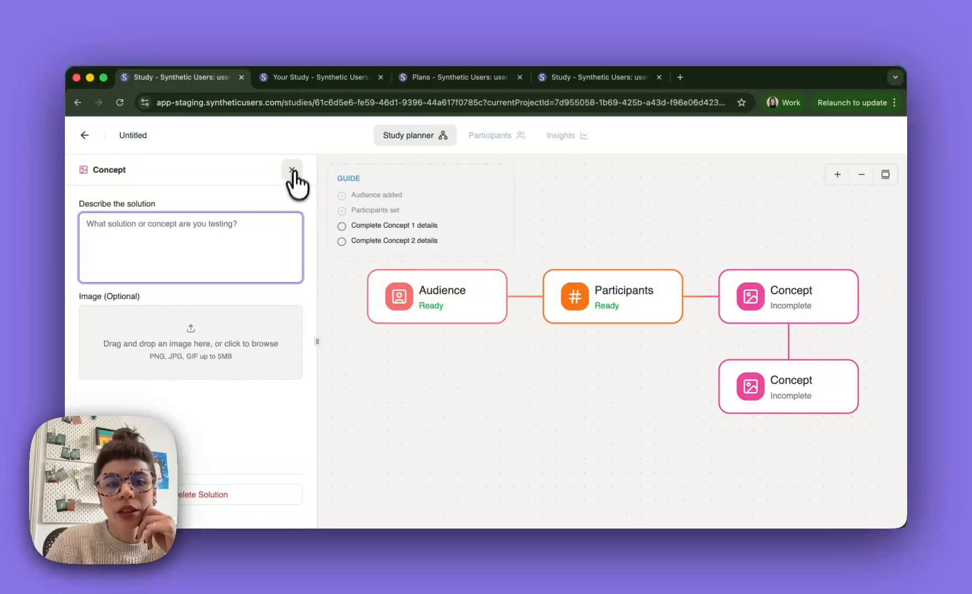
pyautogui.click(292, 170)
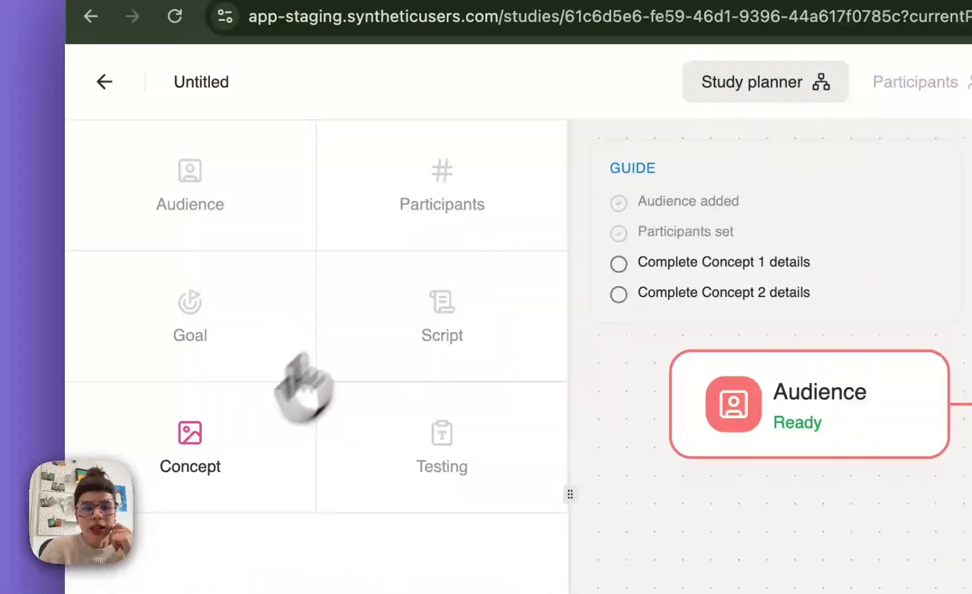
pyautogui.click(204, 457)
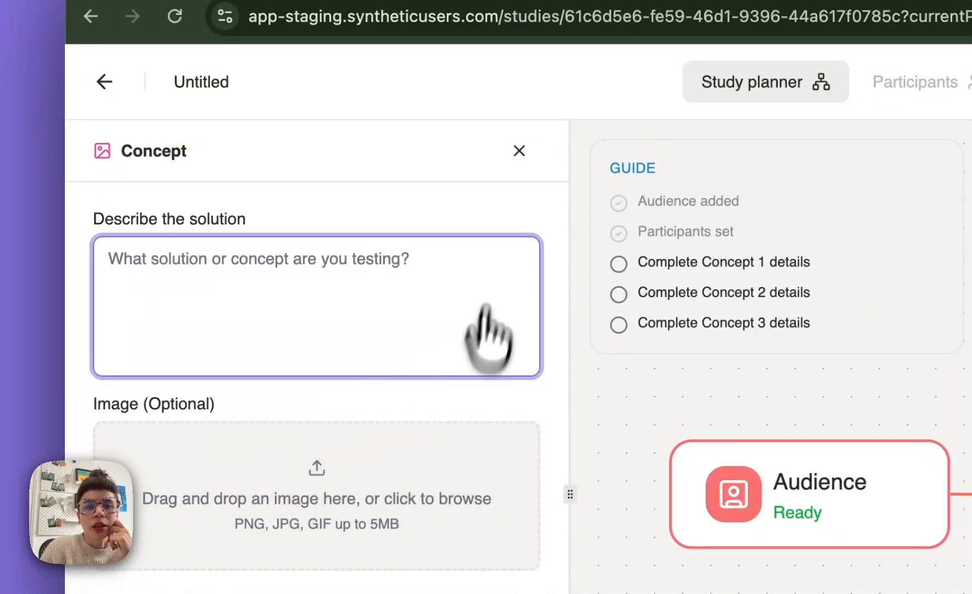
pyautogui.click(514, 155)
pyautogui.click(218, 453)
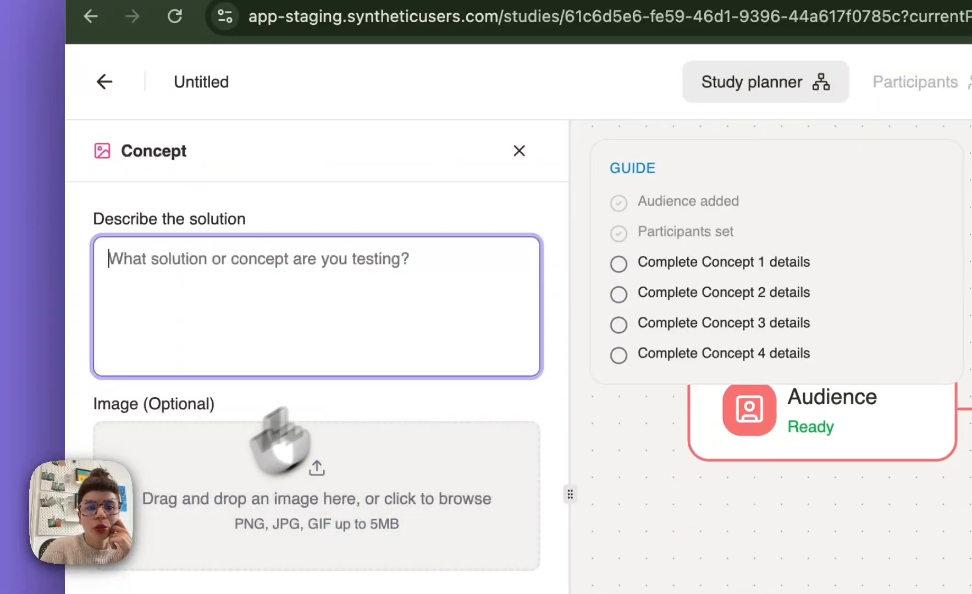
pyautogui.click(517, 153)
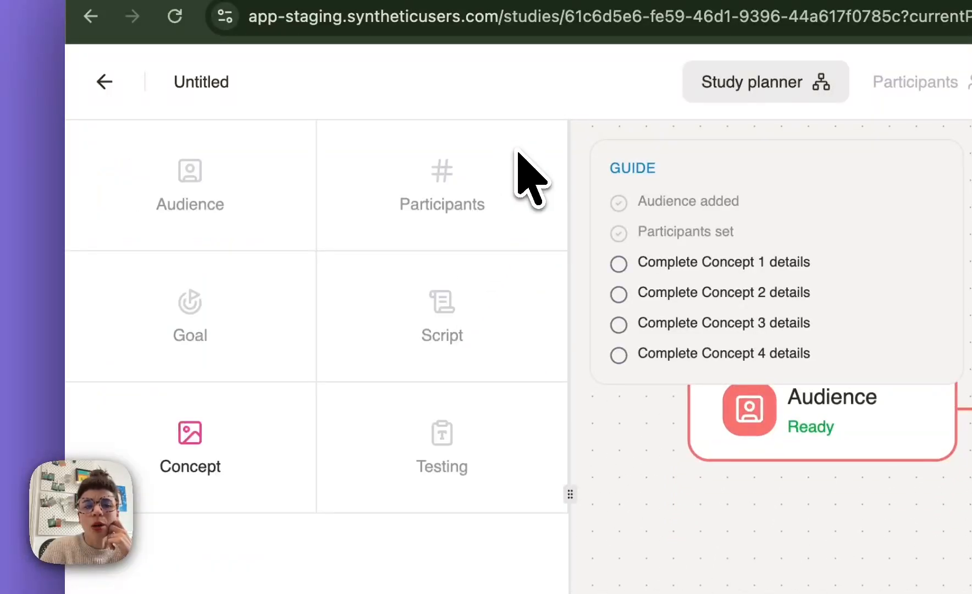
pyautogui.click(215, 426)
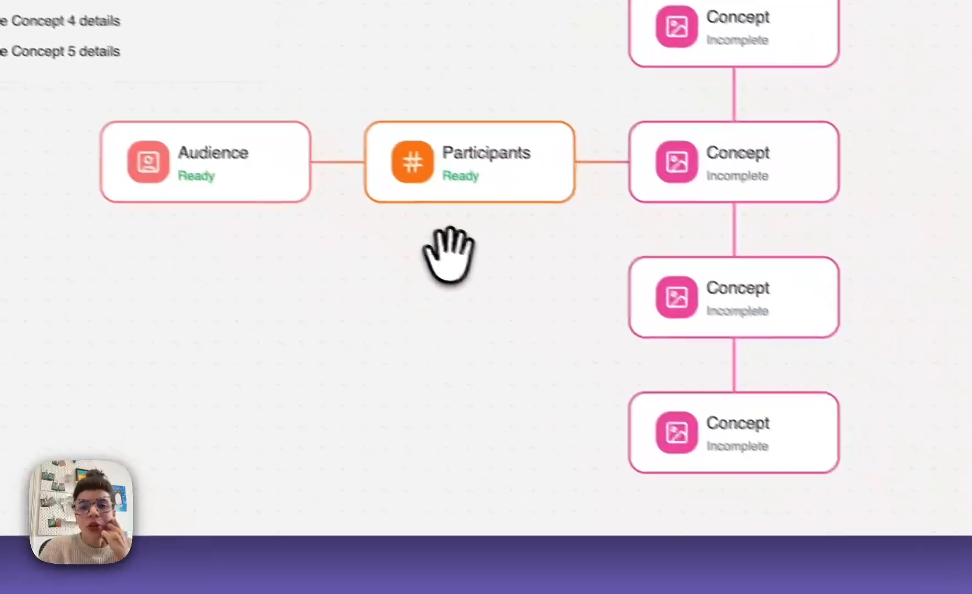
pyautogui.moveTo(348, 258); pyautogui.dragTo(302, 274)
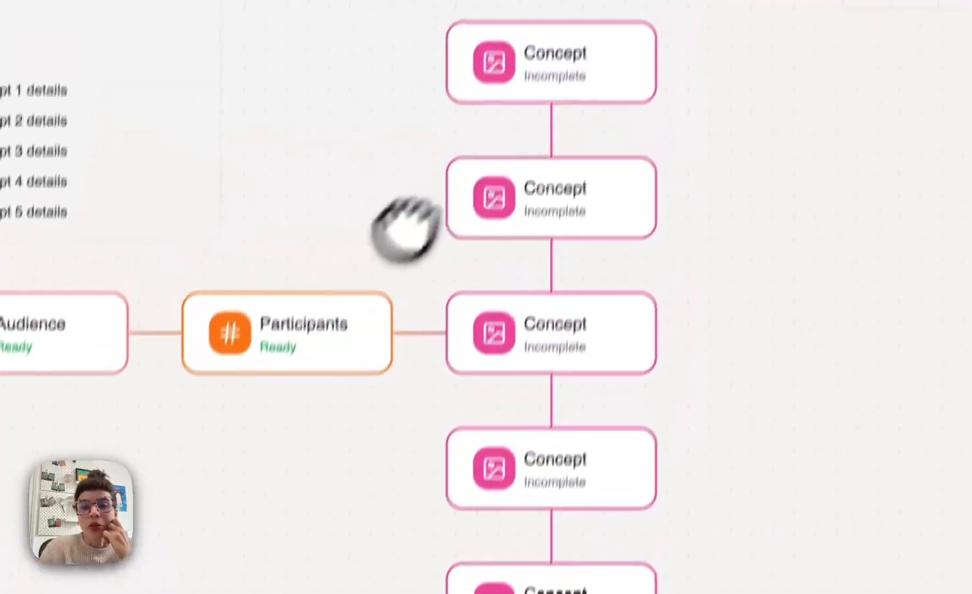
pyautogui.scroll(-2, 431, 186)
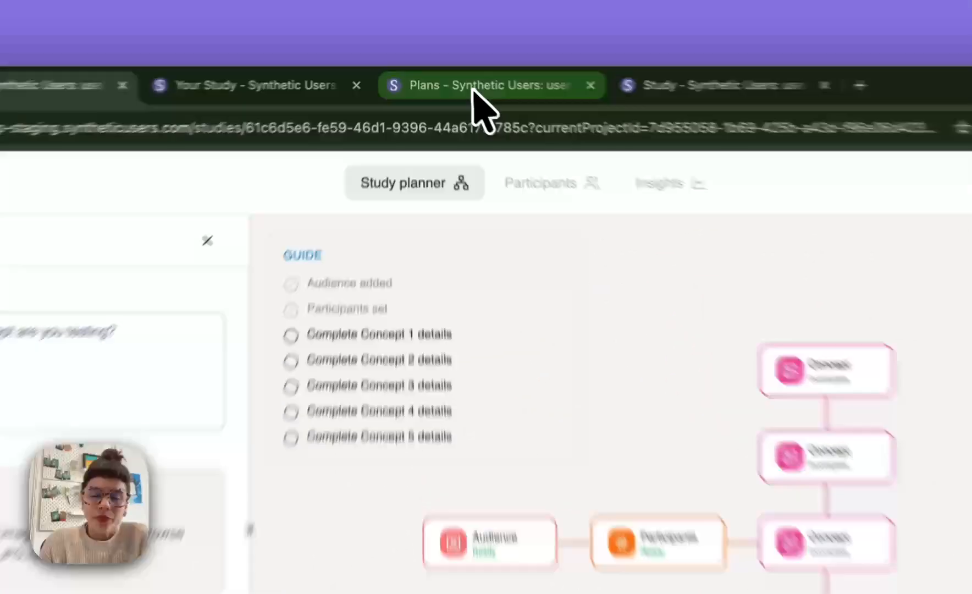
# - Open the plan comparing video/audio/text content apps for night shift healthcare workers and read its audience description and custom script
pyautogui.click(473, 88)
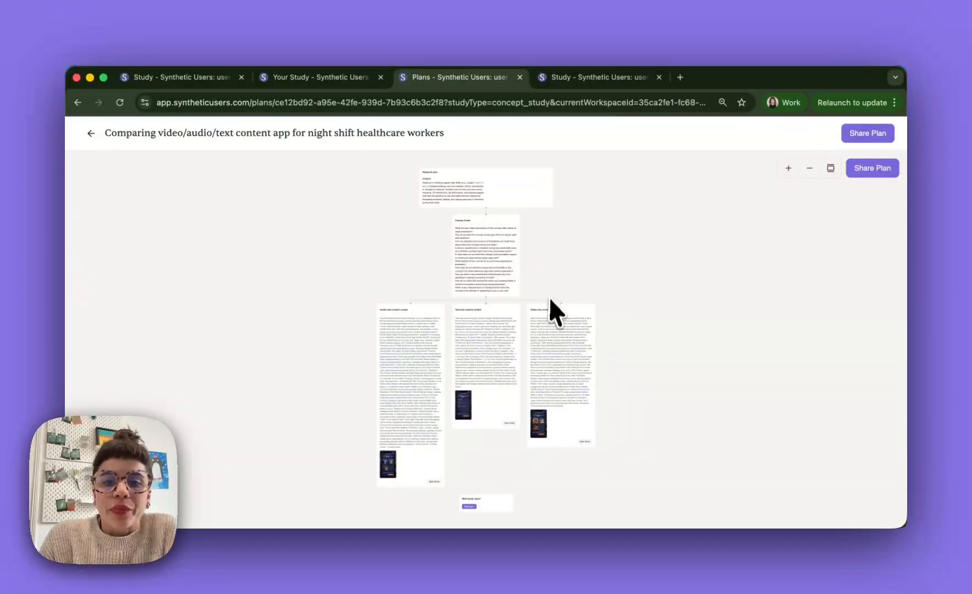
pyautogui.click(185, 78)
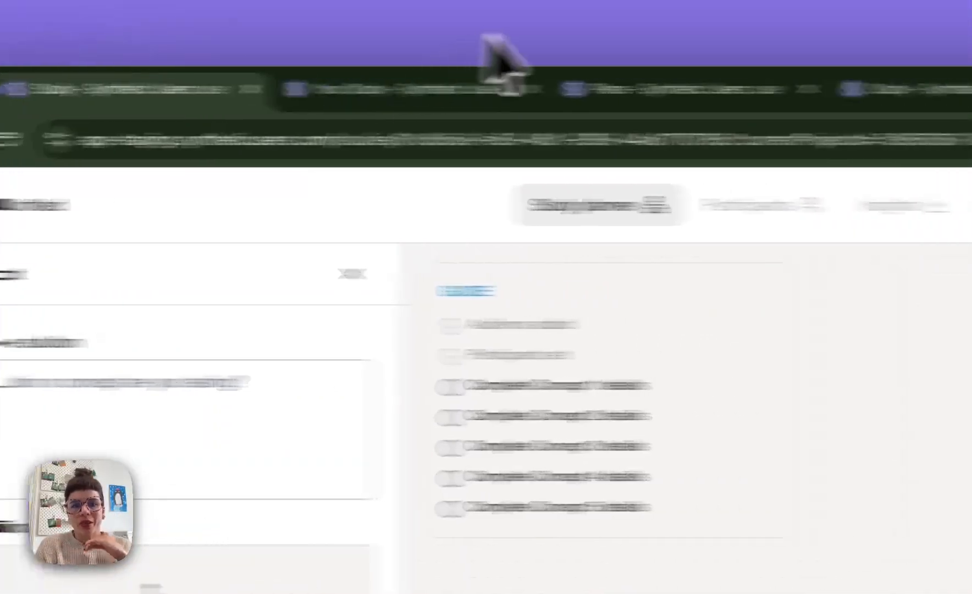
pyautogui.click(824, 88)
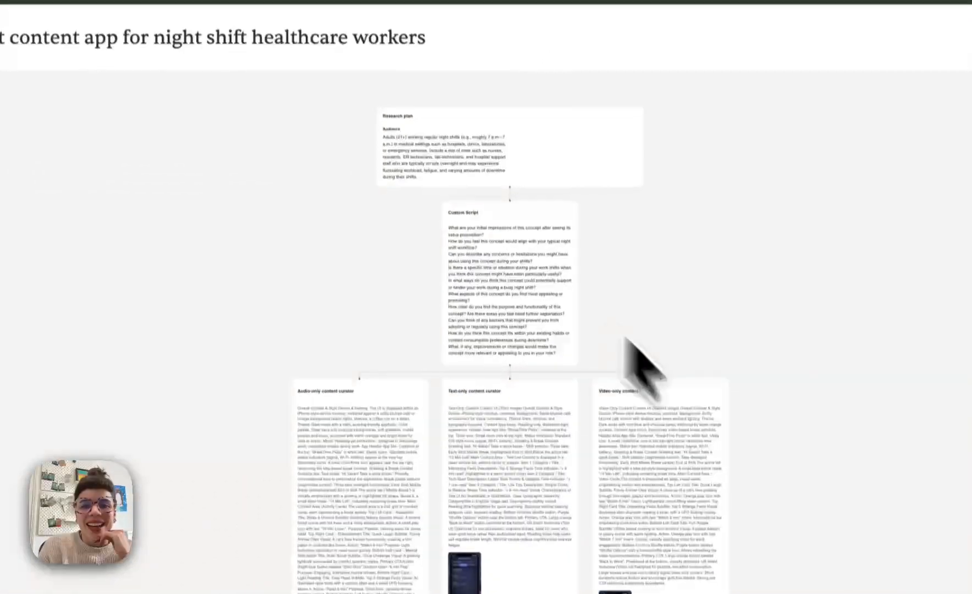
pyautogui.scroll(8, 432, 160)
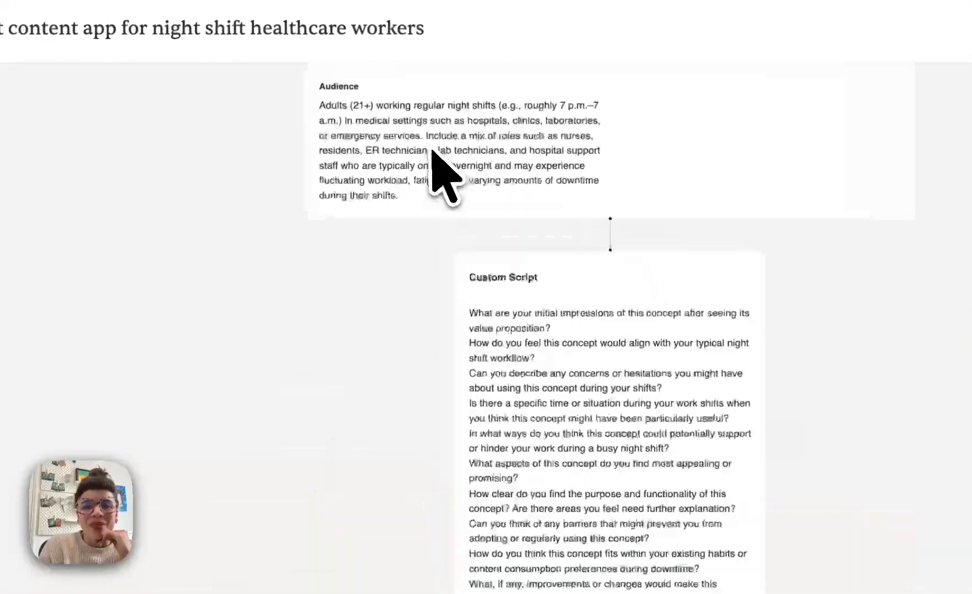
pyautogui.moveTo(284, 503); pyautogui.dragTo(358, 455)
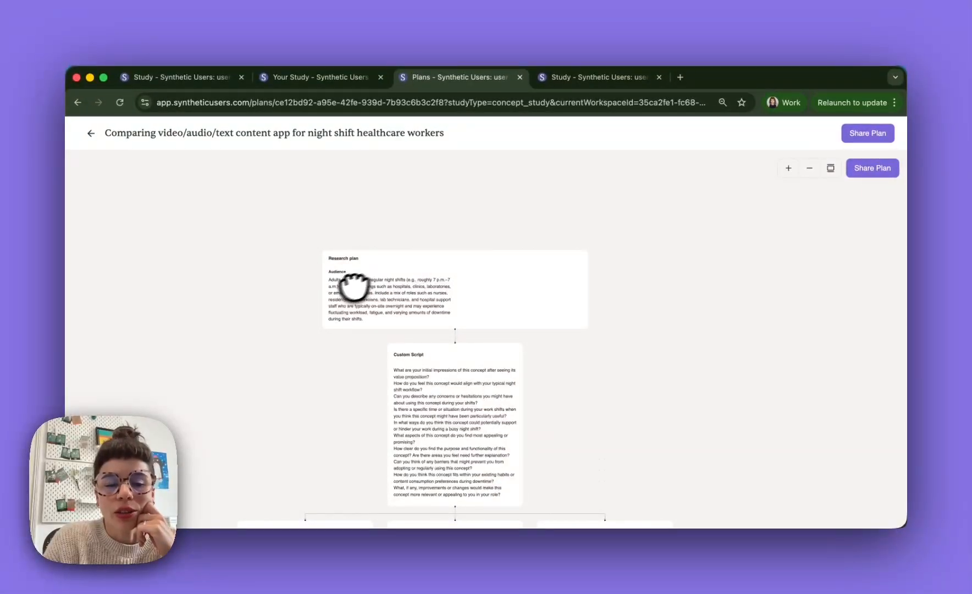
pyautogui.scroll(-3, 300, 325)
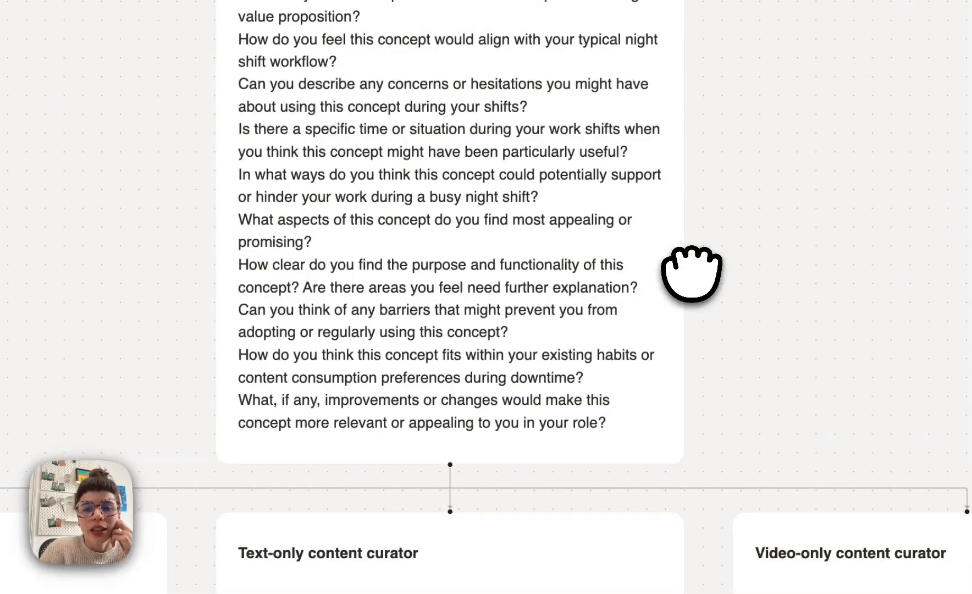
# - Examine the plan's audio-only, text-only and video-only content curator concepts with their mockups, down to the multi-study report block
pyautogui.scroll(-5, 692, 274)
pyautogui.moveTo(265, 204); pyautogui.dragTo(202, 22)
pyautogui.moveTo(503, 233); pyautogui.dragTo(391, 213)
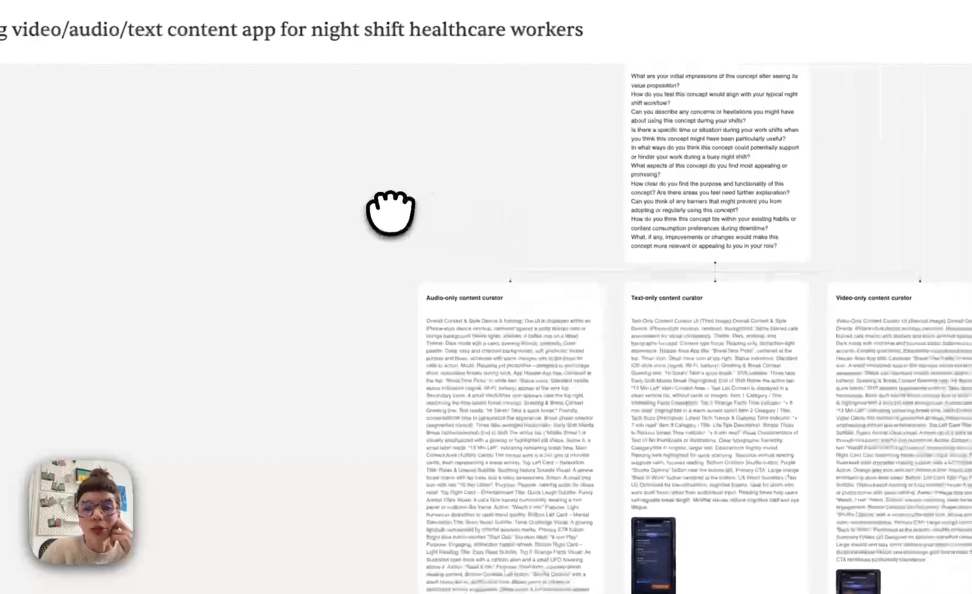
pyautogui.scroll(-3, 381, 234)
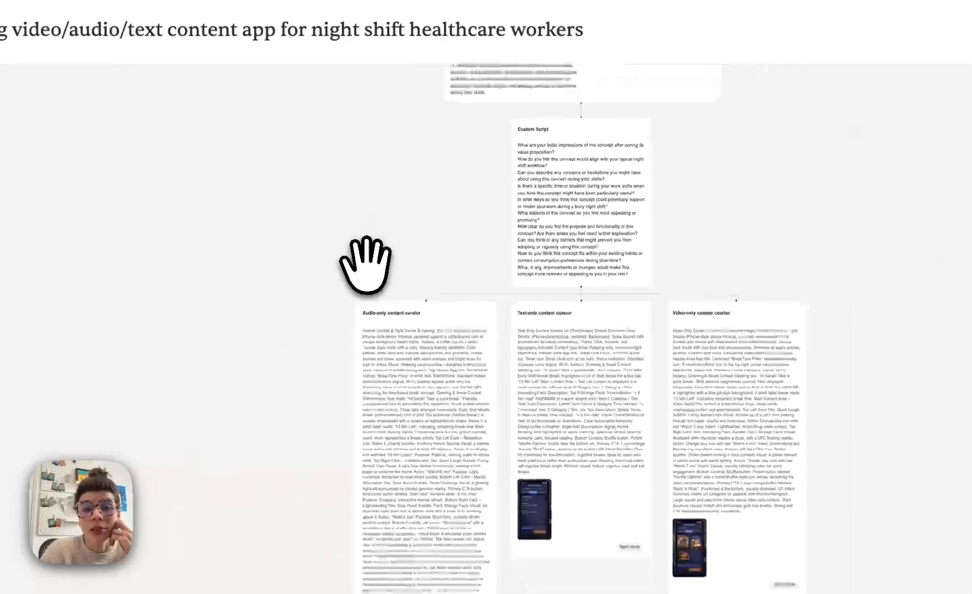
pyautogui.moveTo(358, 257); pyautogui.dragTo(380, 334)
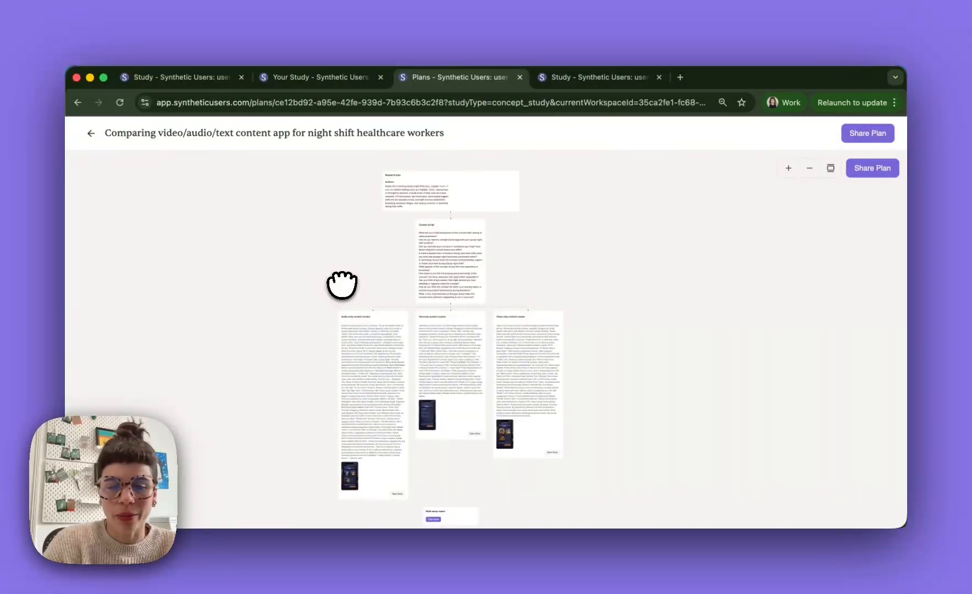
pyautogui.scroll(-3, 314, 330)
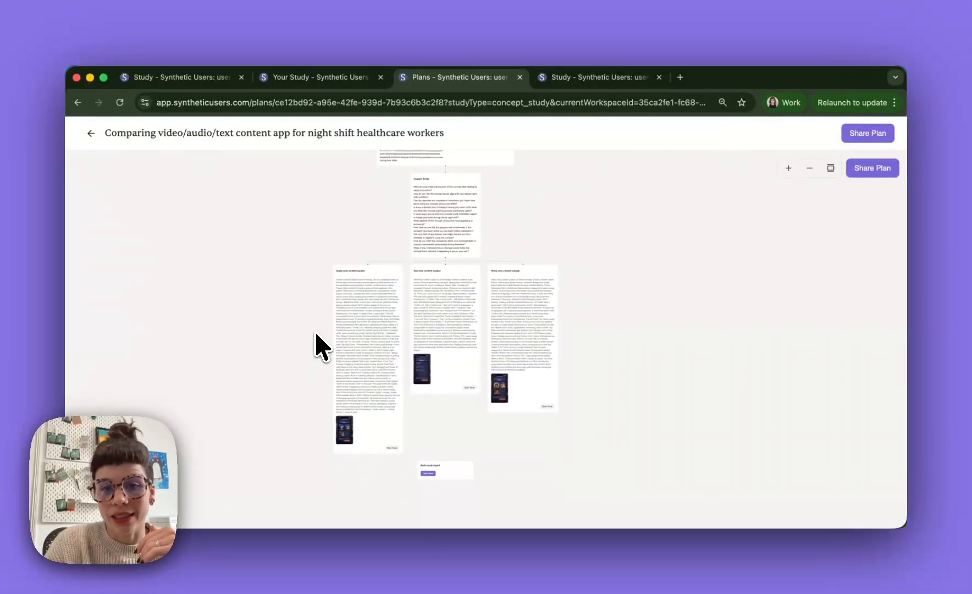
# - Open the multi-study report from the plan comparing video/audio/text content apps for night shift healthcare workers
pyautogui.scroll(10, 445, 428)
pyautogui.scroll(-10, 461, 387)
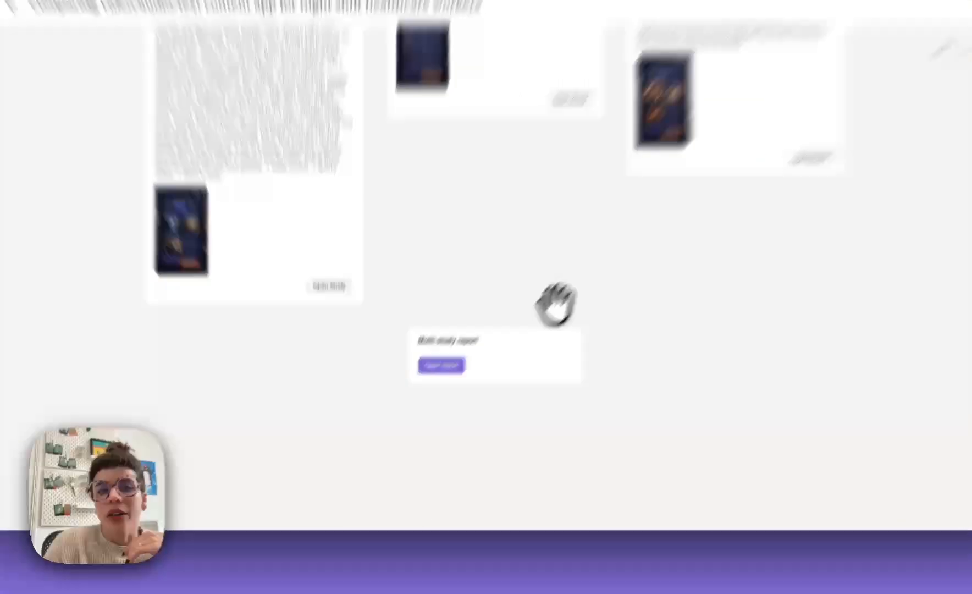
pyautogui.moveTo(499, 358); pyautogui.dragTo(511, 461)
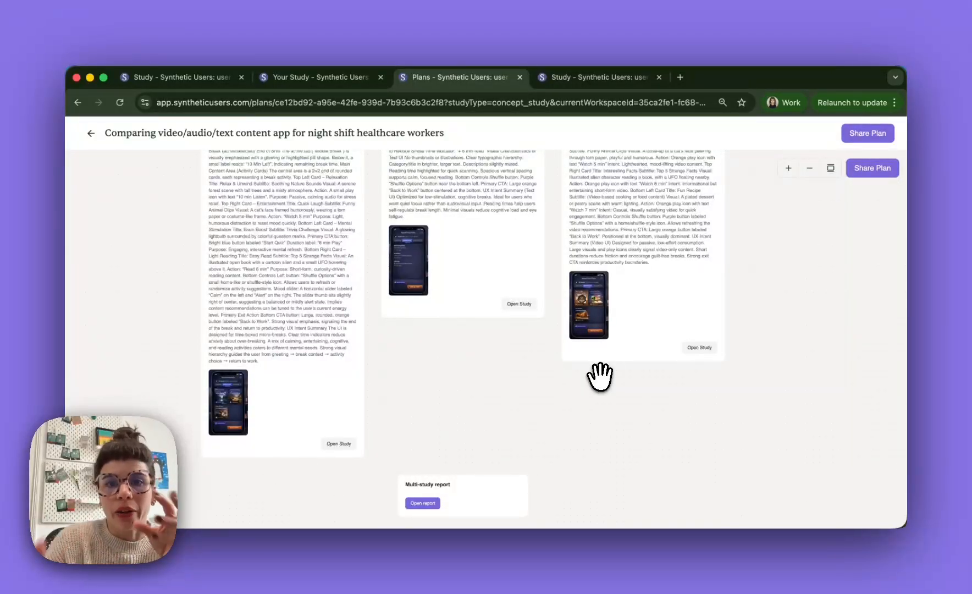
pyautogui.scroll(-3, 601, 375)
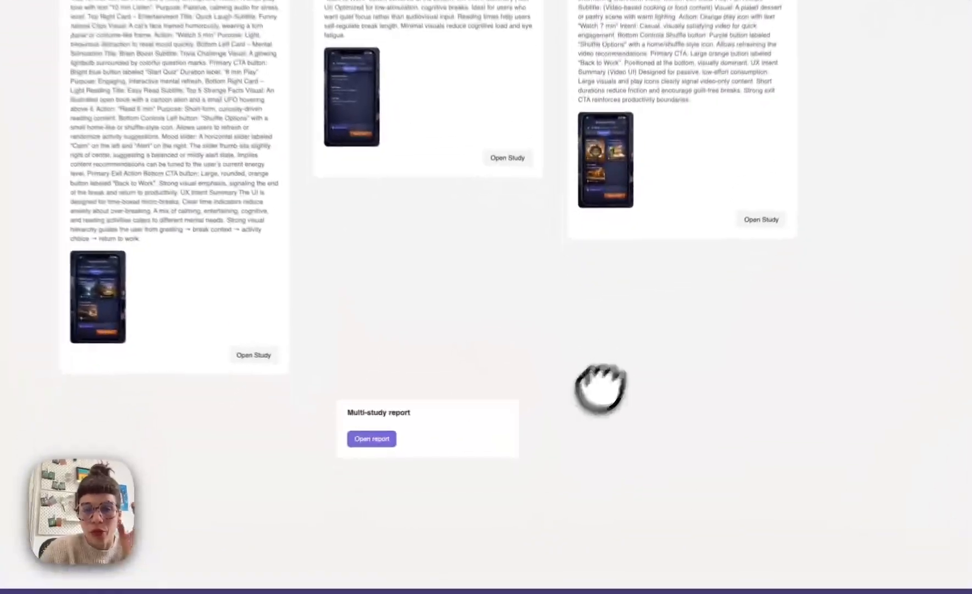
pyautogui.moveTo(601, 390); pyautogui.dragTo(691, 190)
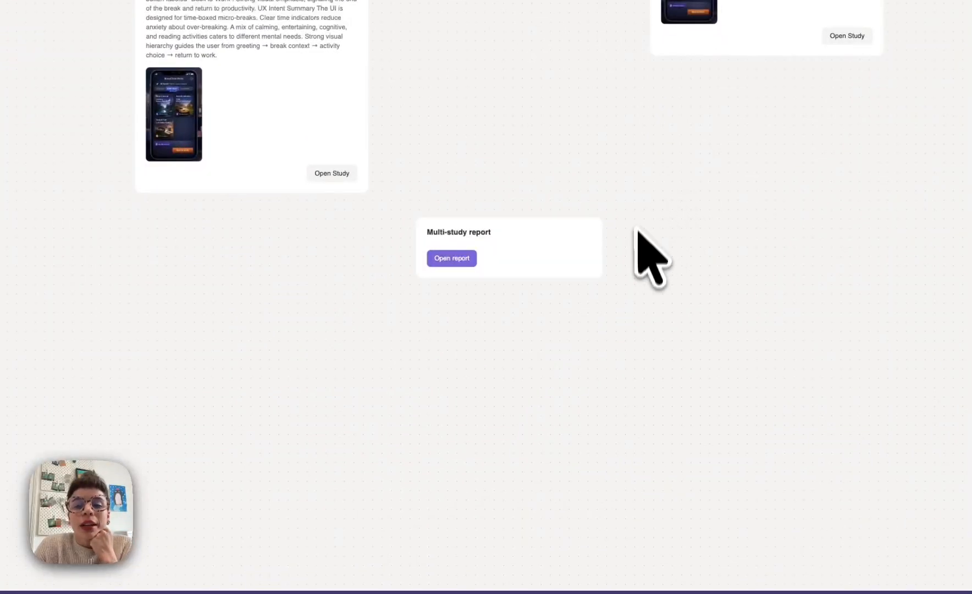
pyautogui.scroll(5, 648, 263)
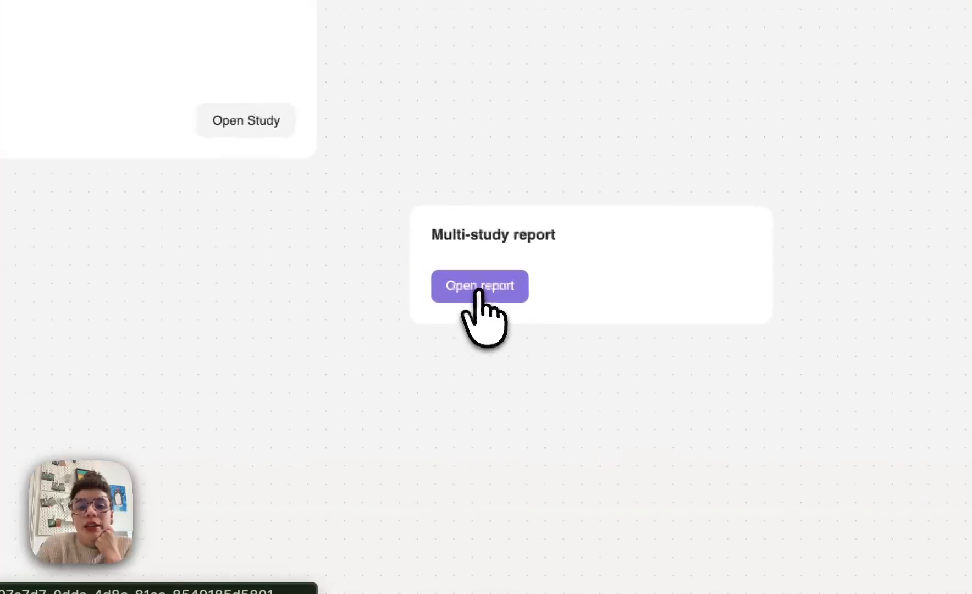
pyautogui.click(333, 281)
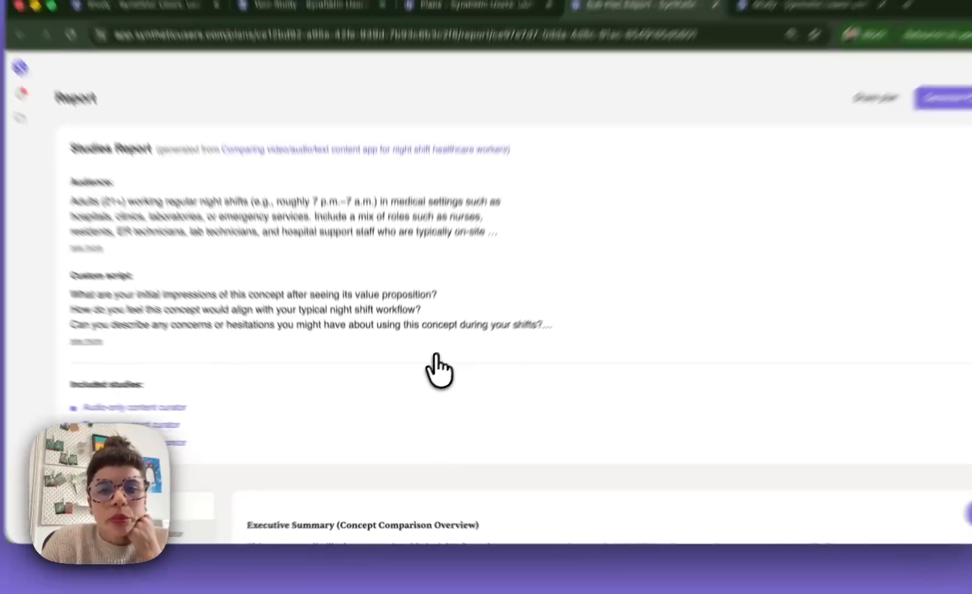
# - Read the report's Executive Summary and look through its audio-only, video-only and text-only content curator sections
pyautogui.scroll(-2, 470, 367)
pyautogui.scroll(-5, 470, 360)
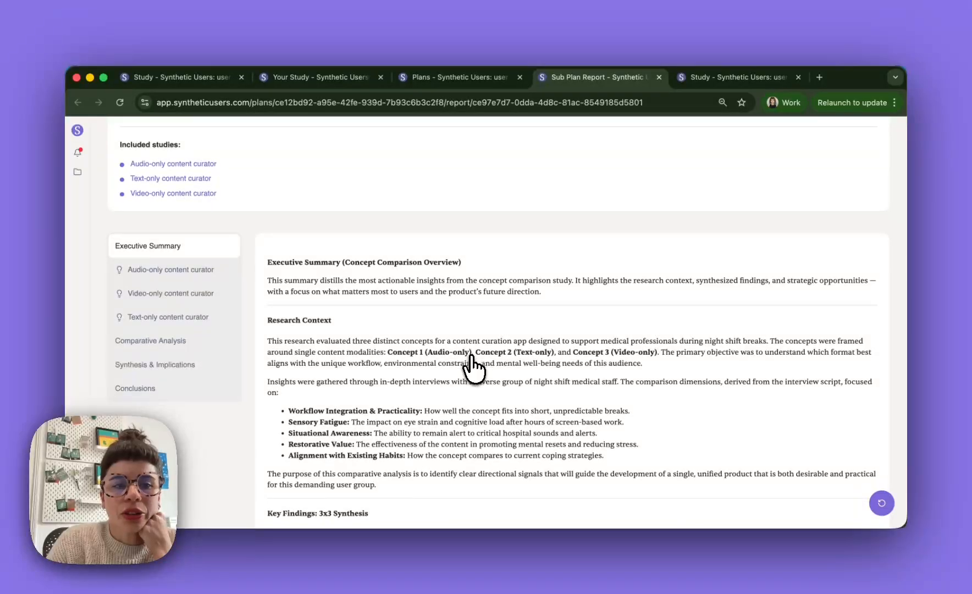
pyautogui.scroll(-2, 470, 364)
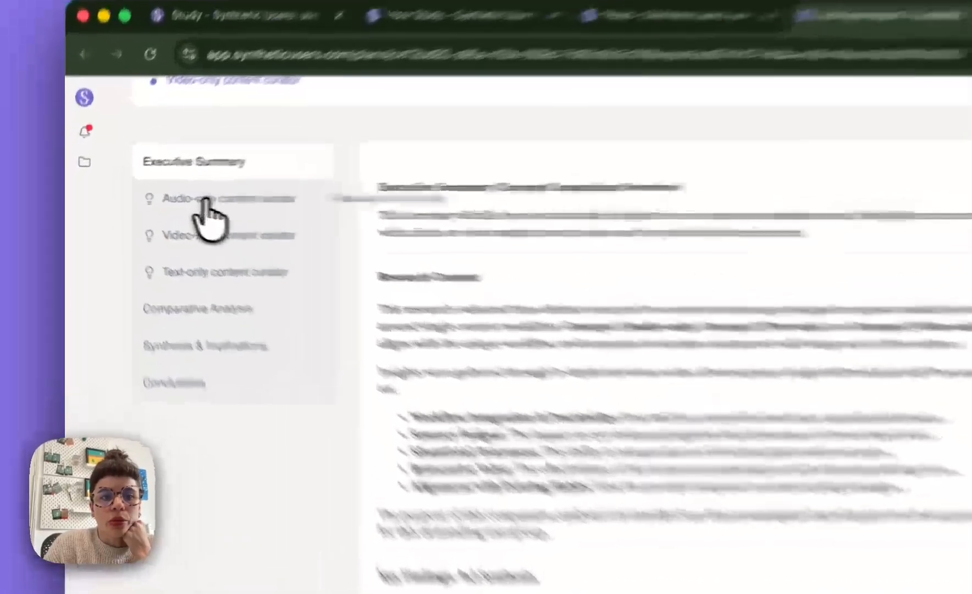
pyautogui.click(157, 199)
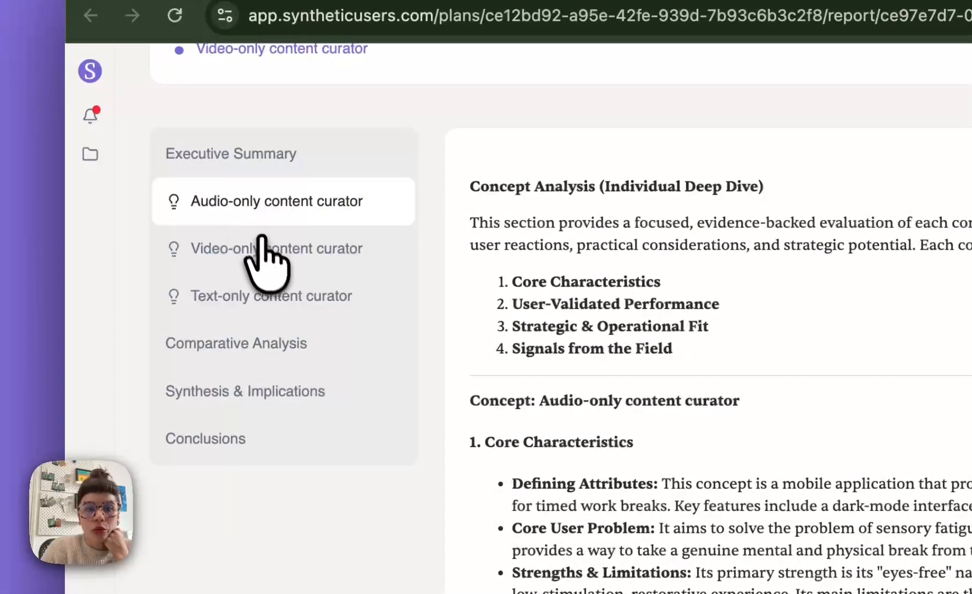
pyautogui.click(266, 254)
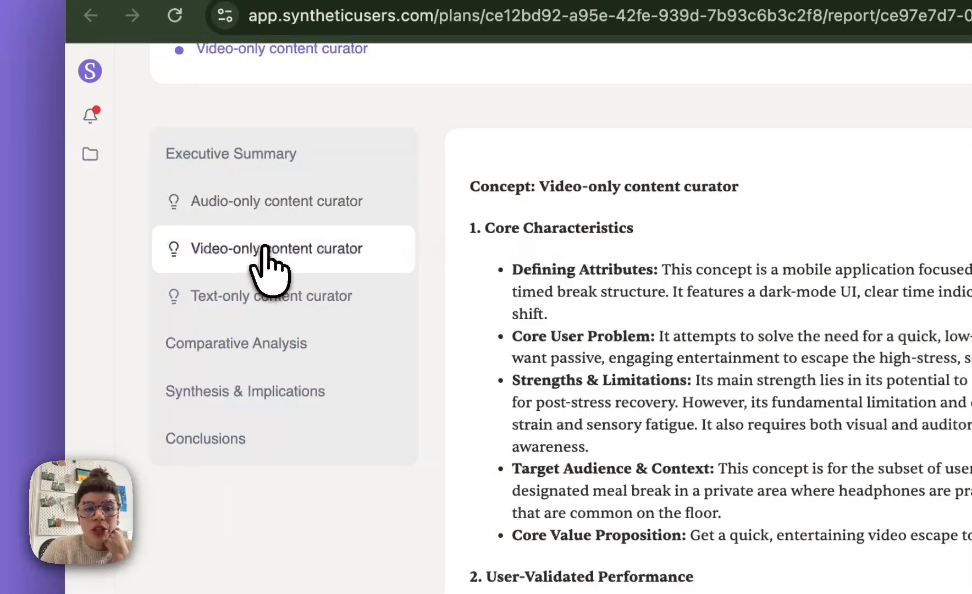
pyautogui.click(263, 300)
# - Read the report's Comparative Analysis, from user-impact ranking to strategic guidance, and return to the report's beginning
pyautogui.click(233, 337)
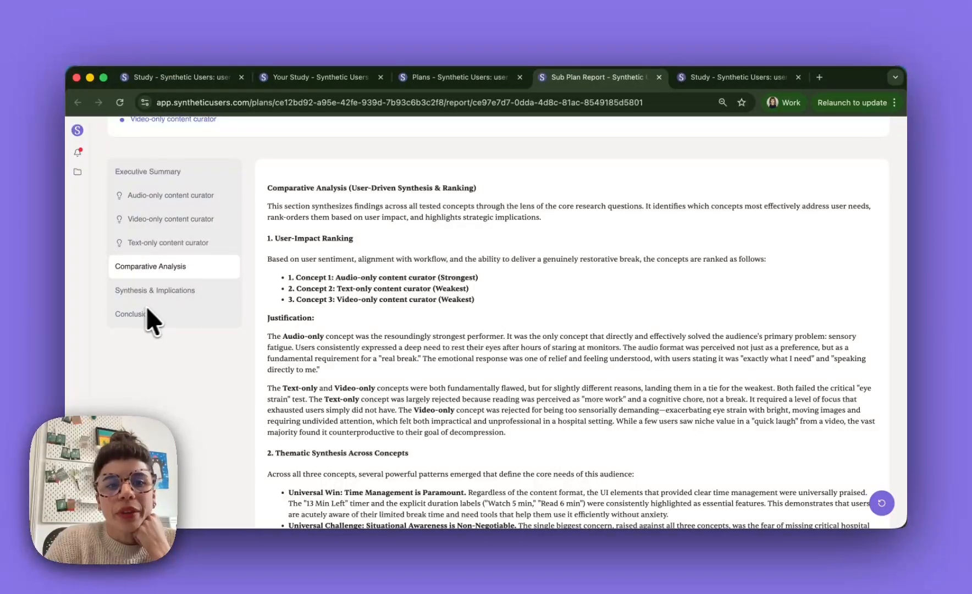
pyautogui.scroll(-7, 365, 369)
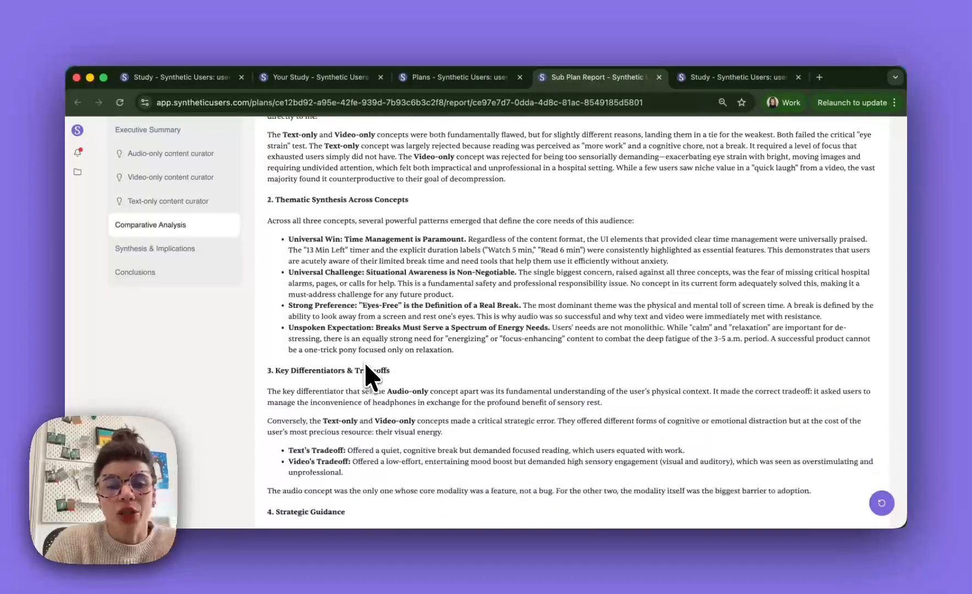
pyautogui.scroll(7, 366, 367)
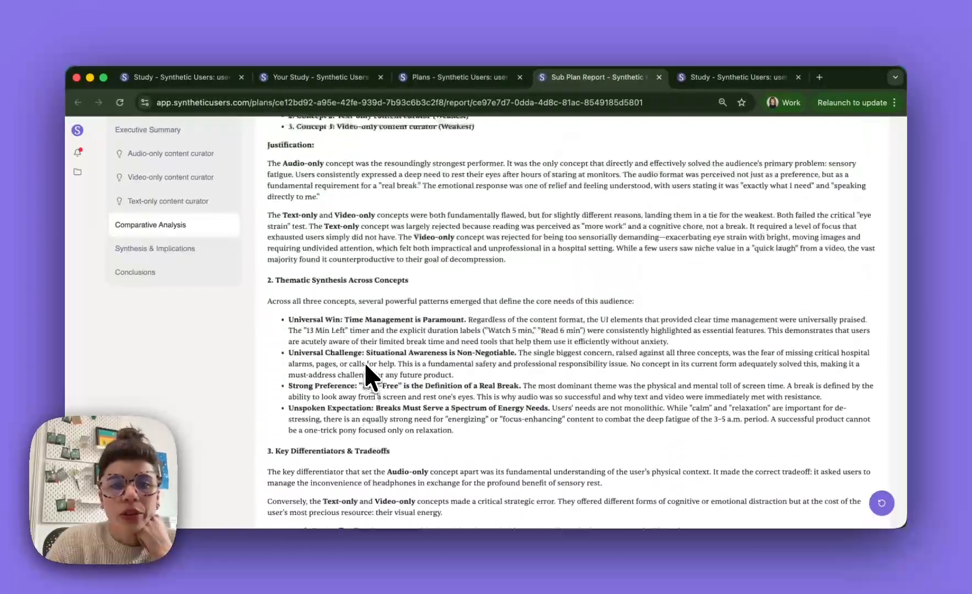
pyautogui.scroll(3, 364, 361)
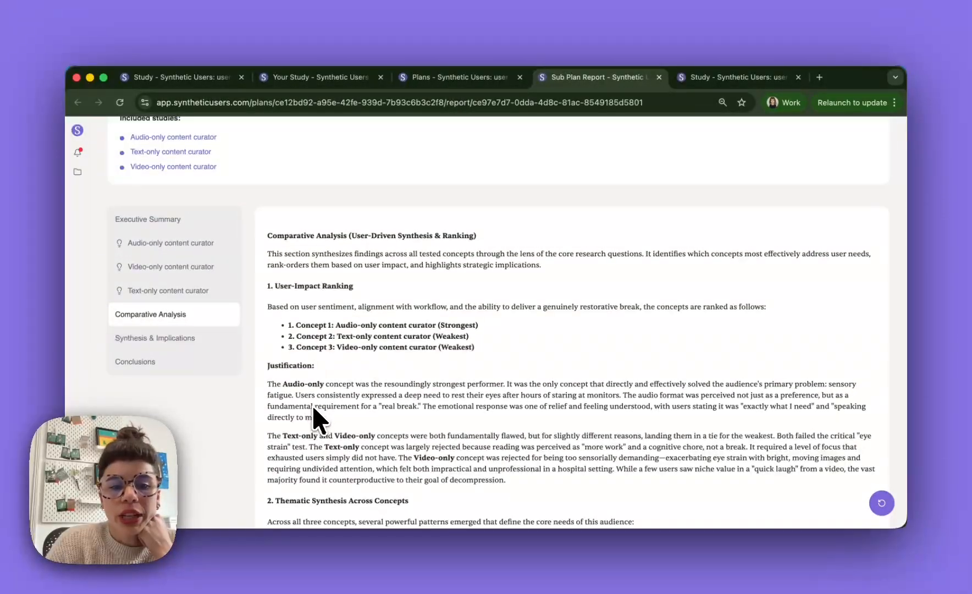
pyautogui.scroll(-7, 383, 411)
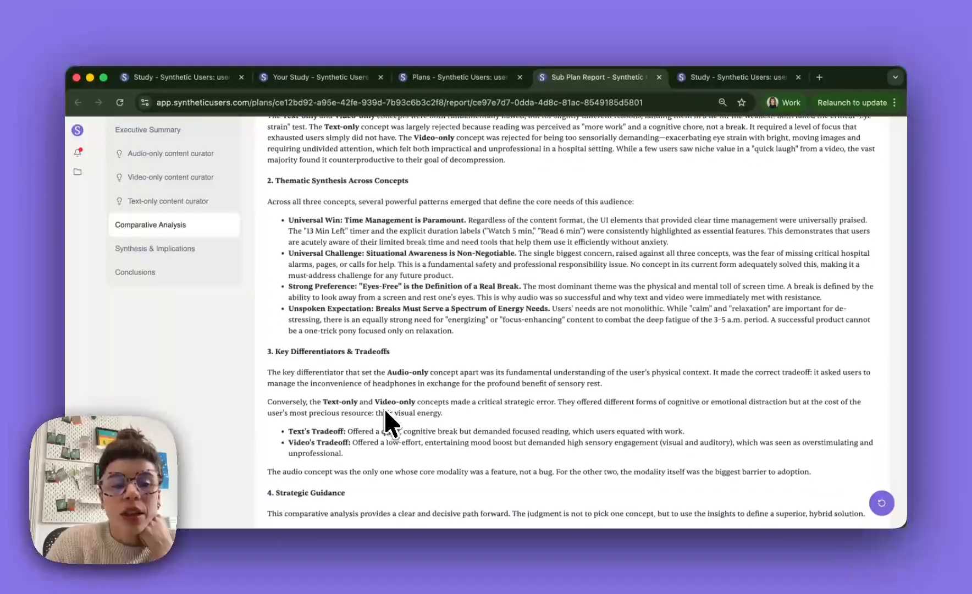
pyautogui.scroll(-2, 385, 408)
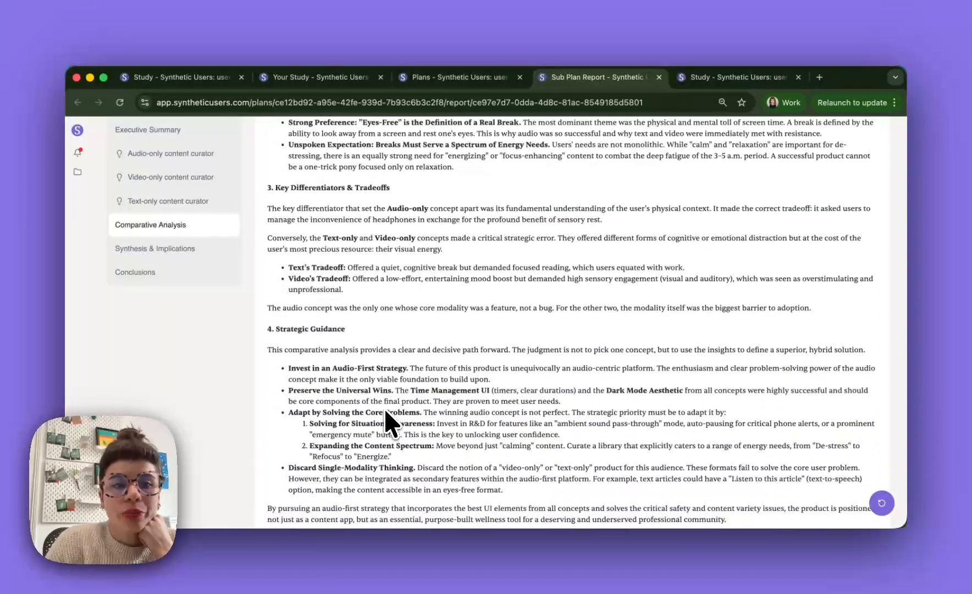
pyautogui.scroll(10, 363, 324)
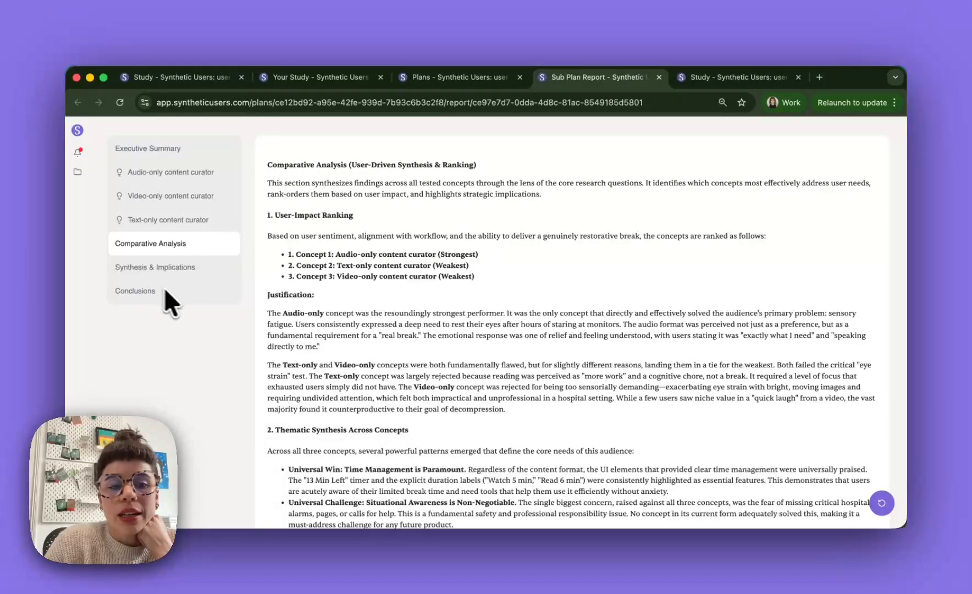
pyautogui.scroll(5, 169, 290)
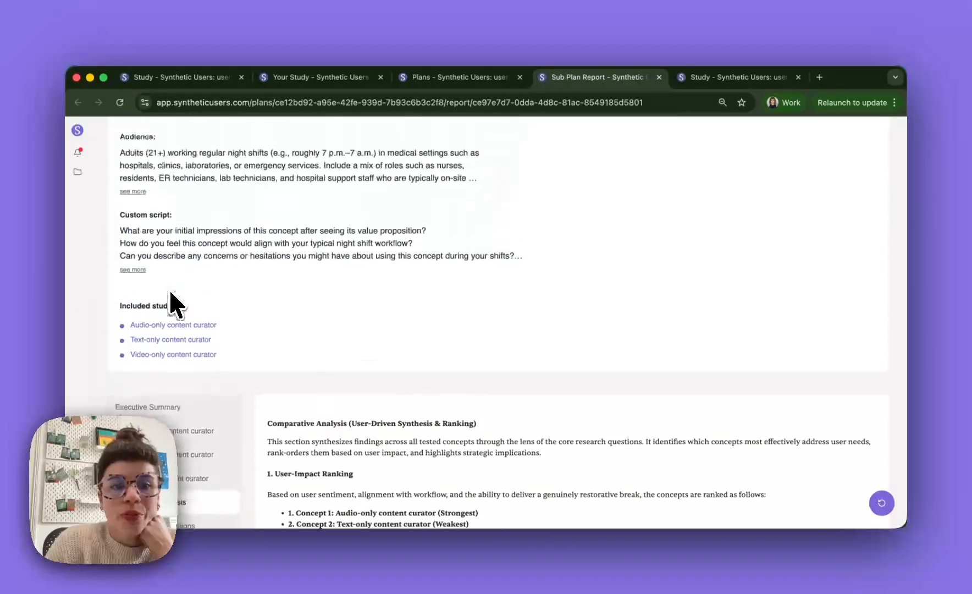
pyautogui.scroll(2, 169, 287)
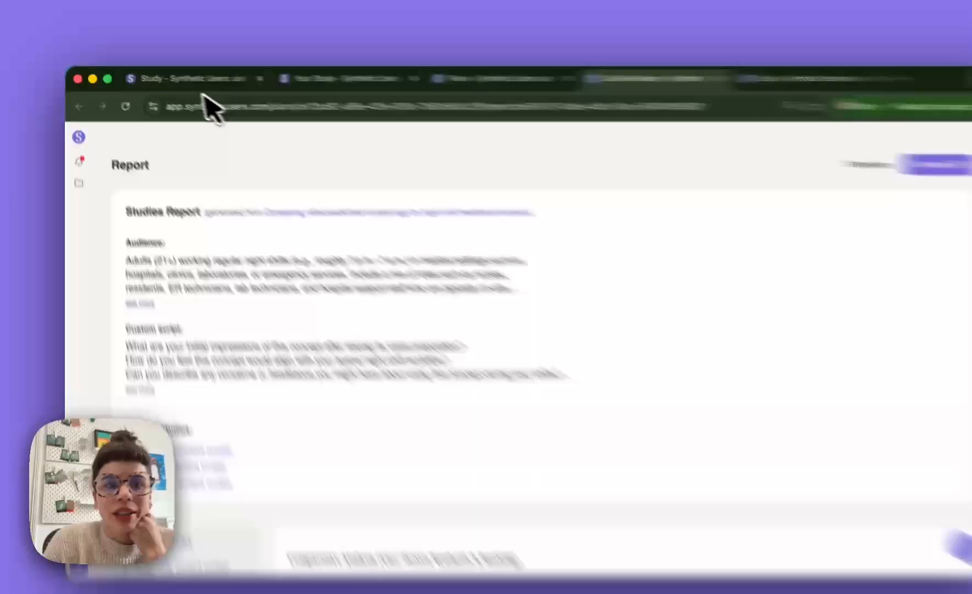
# - Leave the untitled multi-concept study draft and create a new study from the User testing template
pyautogui.click(165, 77)
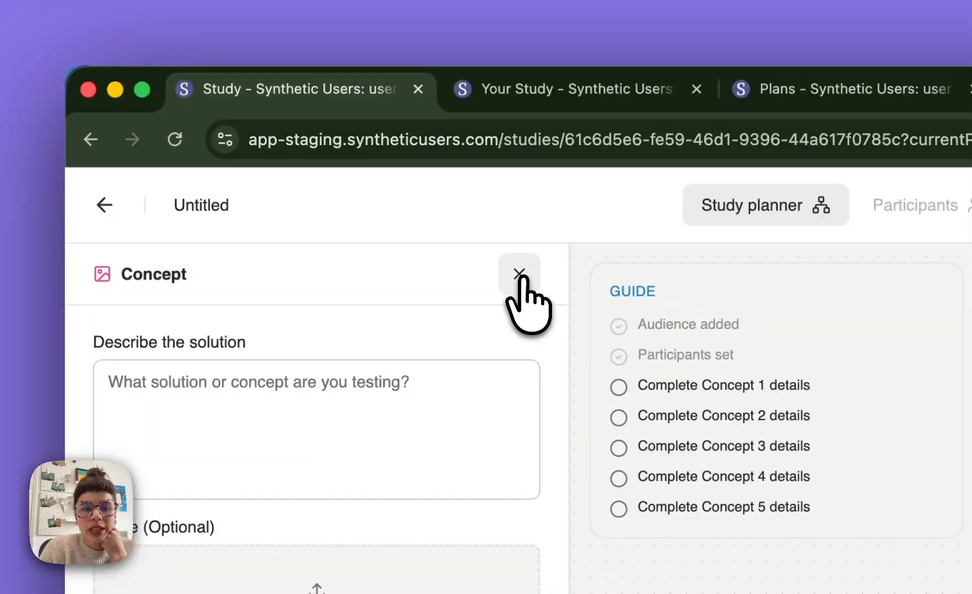
pyautogui.click(519, 274)
pyautogui.click(104, 204)
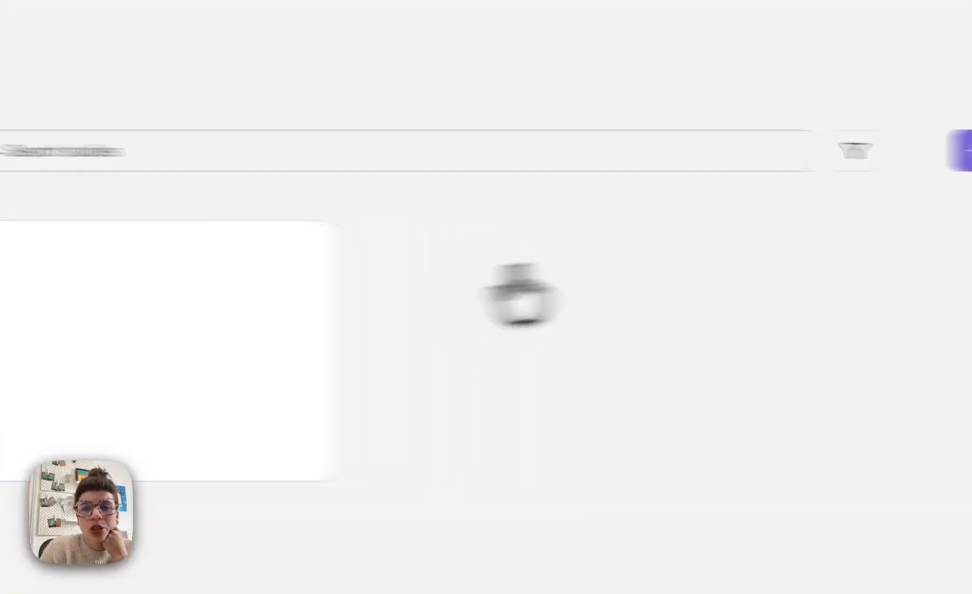
pyautogui.click(775, 151)
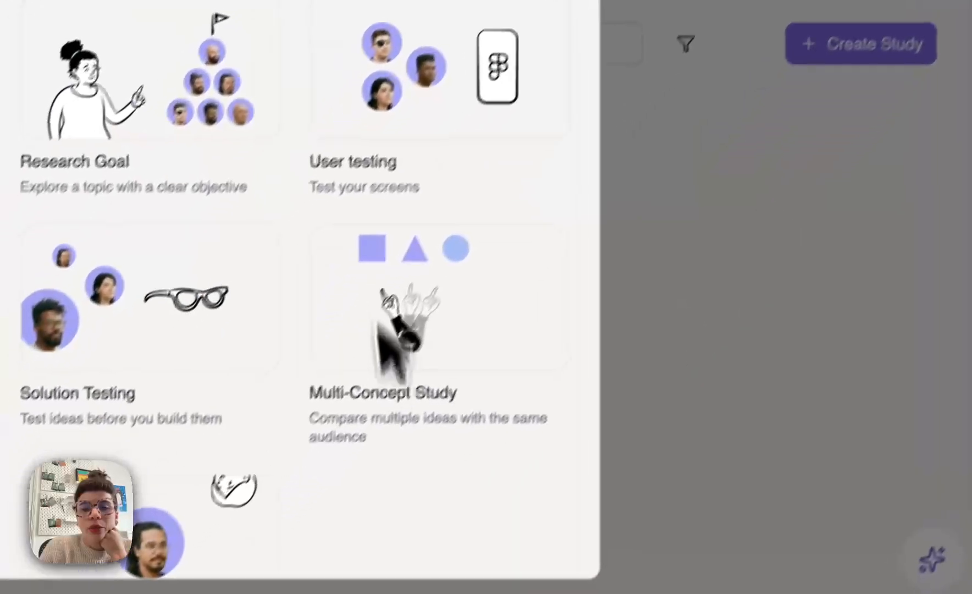
pyautogui.click(443, 83)
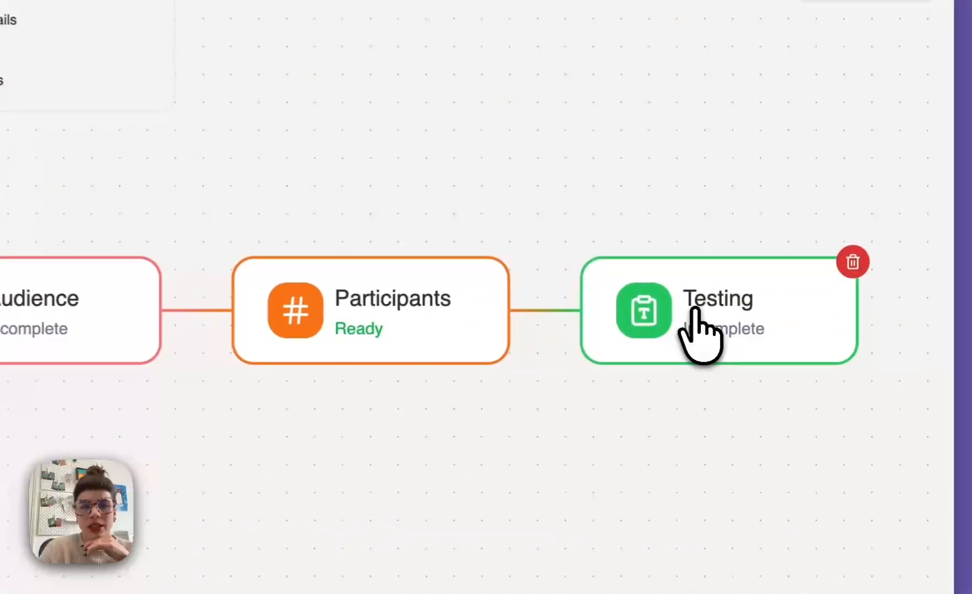
# - Open the new study's Testing block, view its Figma import option and return to uploading images
pyautogui.click(776, 346)
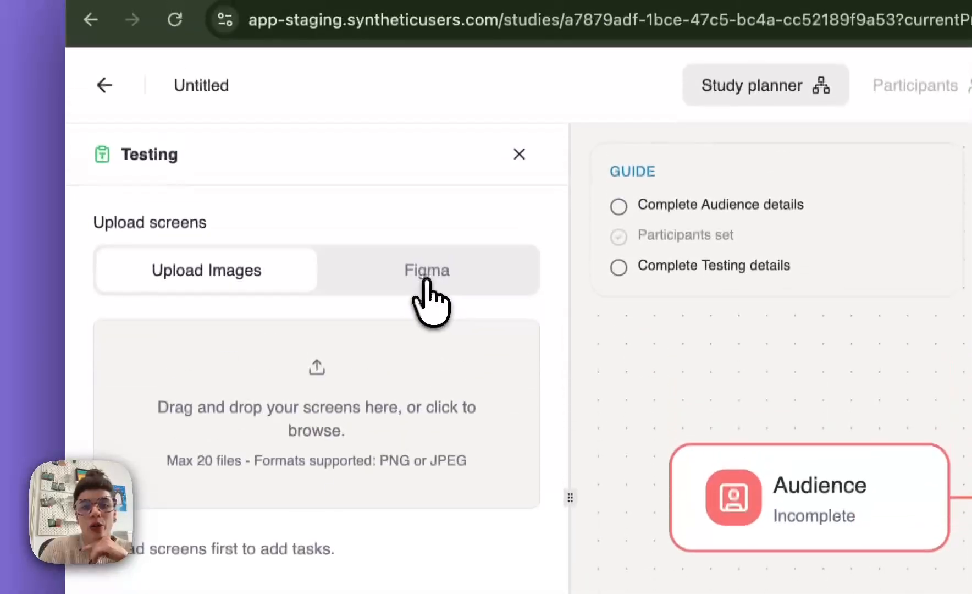
pyautogui.click(390, 107)
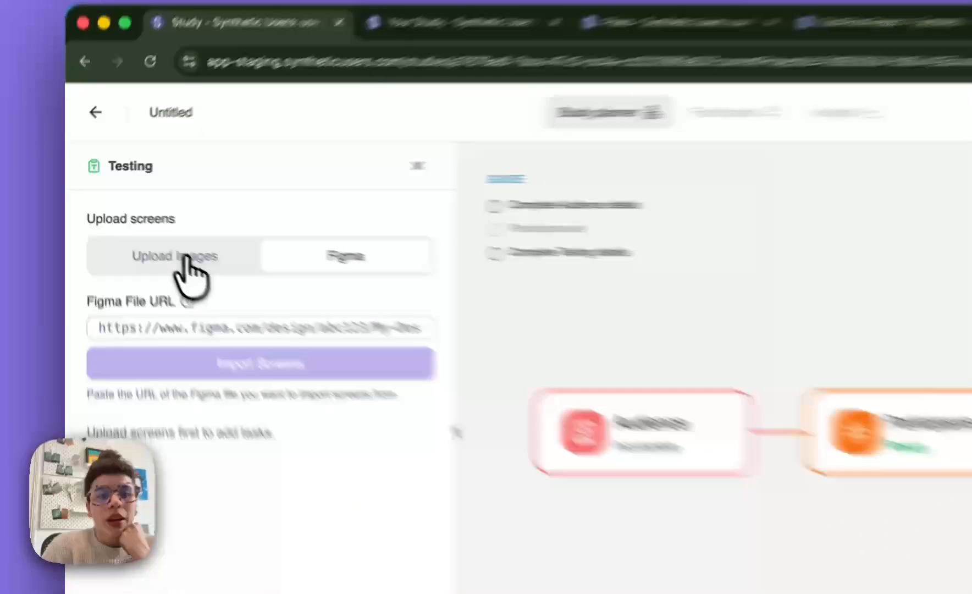
pyautogui.click(143, 228)
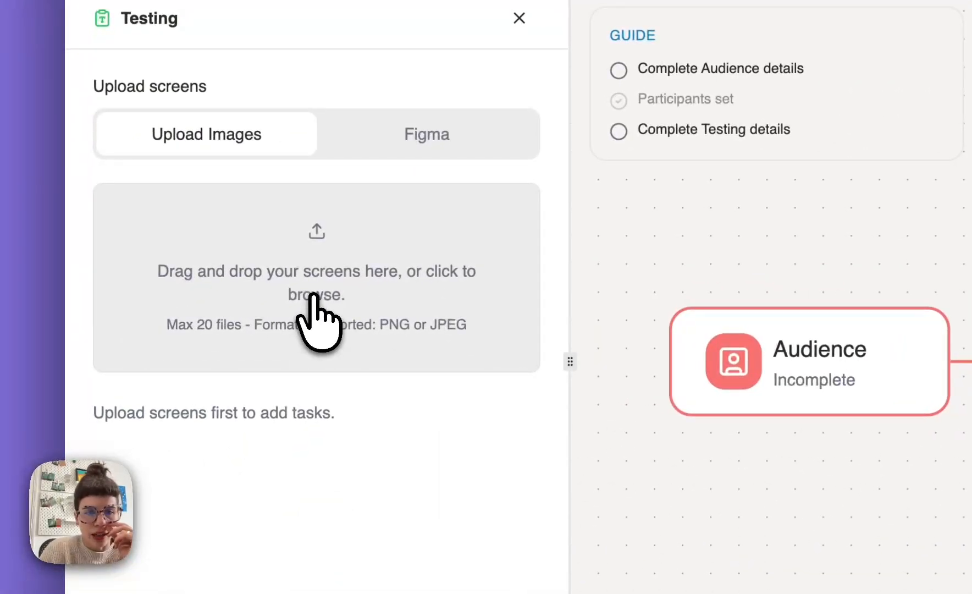
# - Upload flo 1.PNG through flo 5.PNG from the Downloads folder as test screens, ungrouping the folder's items to locate them
pyautogui.click(314, 308)
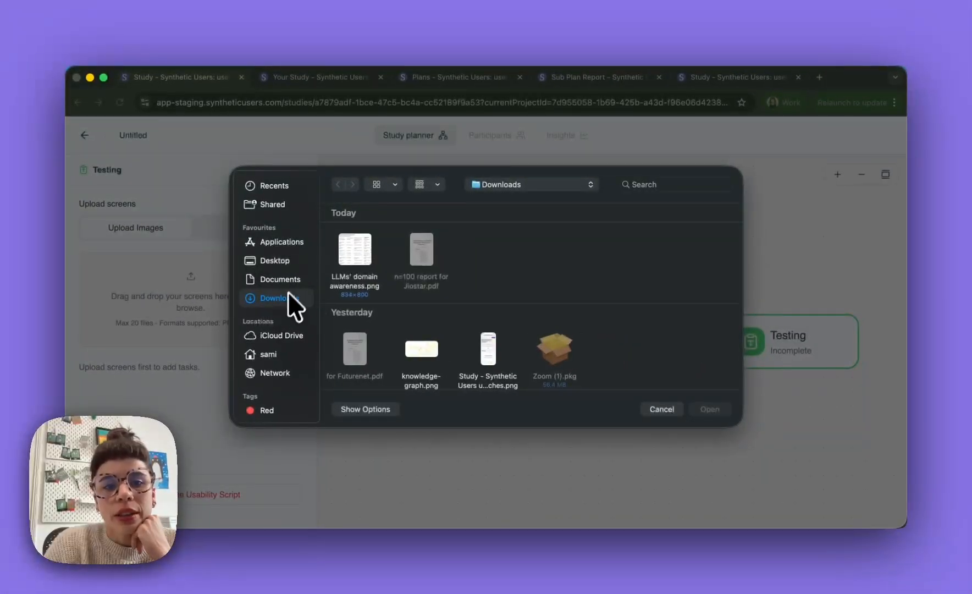
pyautogui.scroll(-3, 758, 328)
pyautogui.scroll(-2, 416, 335)
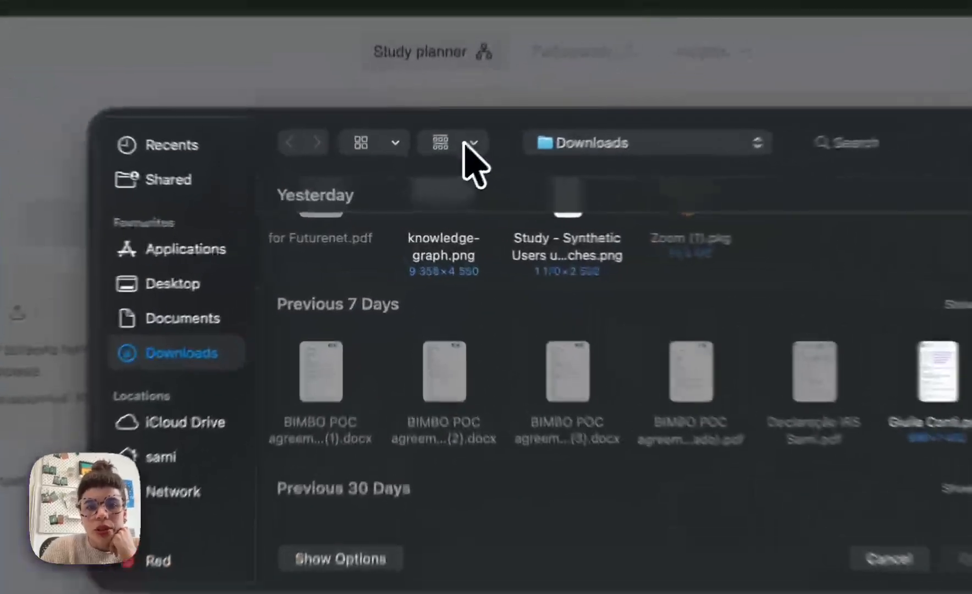
pyautogui.click(435, 186)
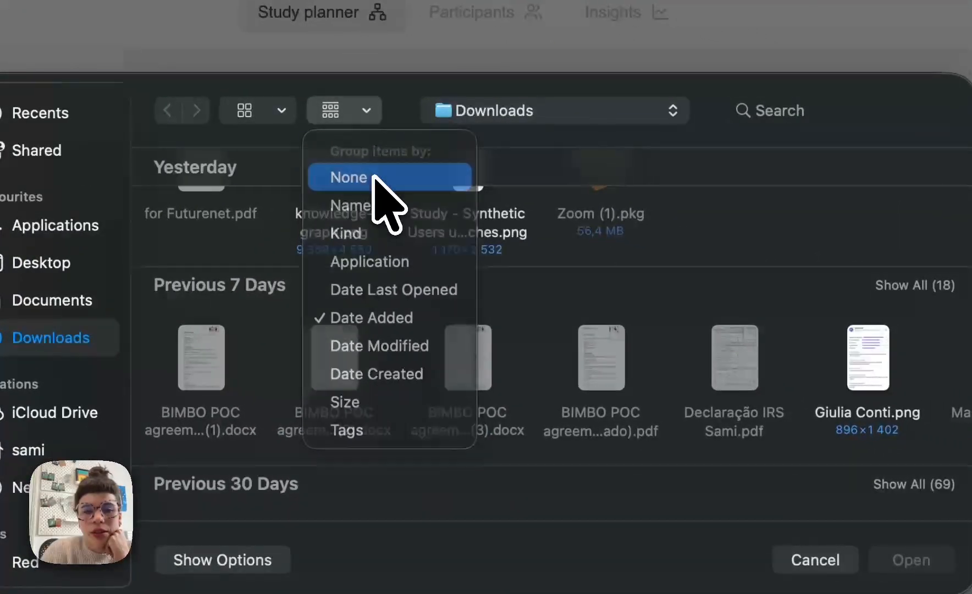
pyautogui.click(374, 177)
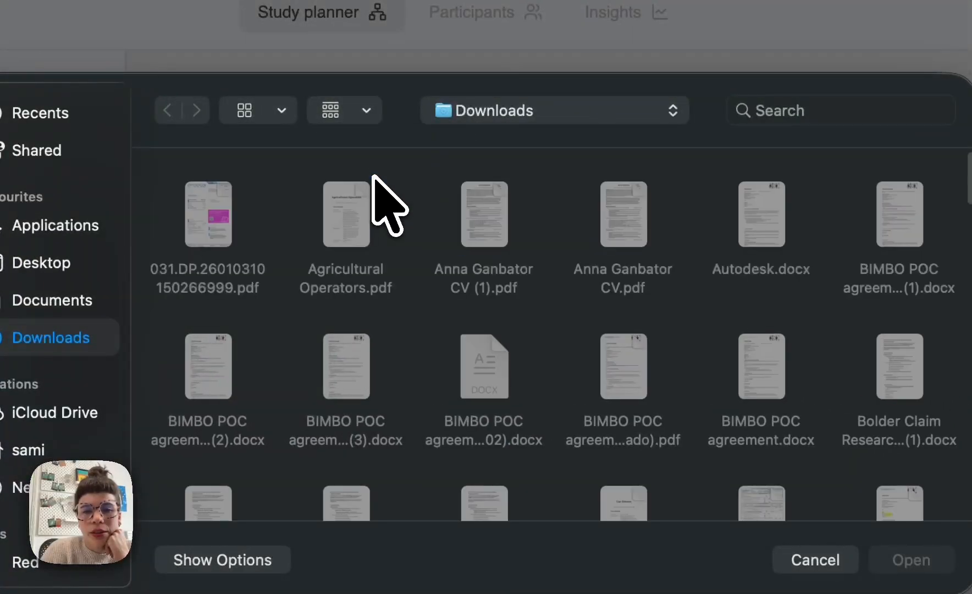
pyautogui.scroll(-5, 473, 401)
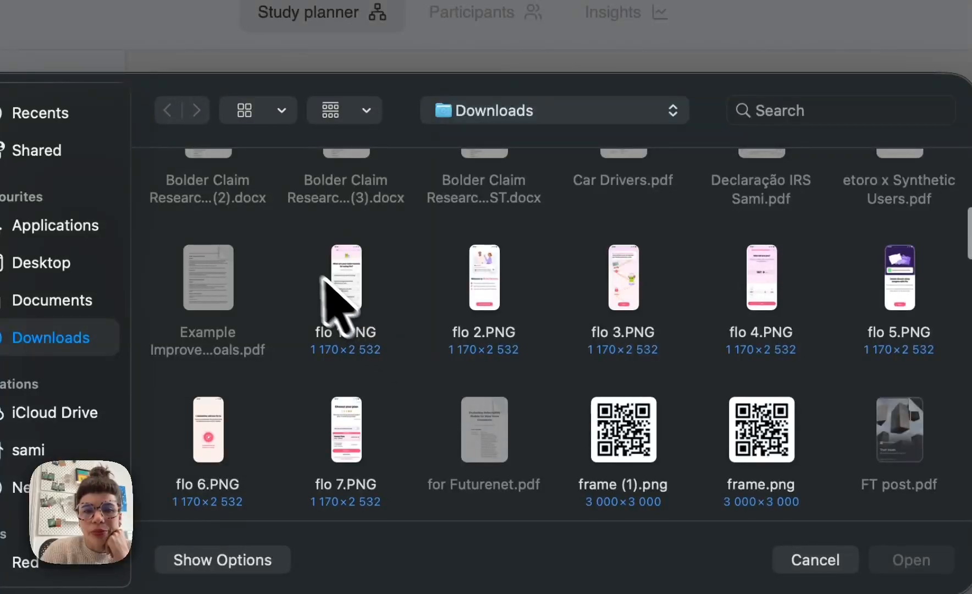
pyautogui.moveTo(295, 272); pyautogui.dragTo(921, 293)
pyautogui.moveTo(637, 171); pyautogui.dragTo(631, 193)
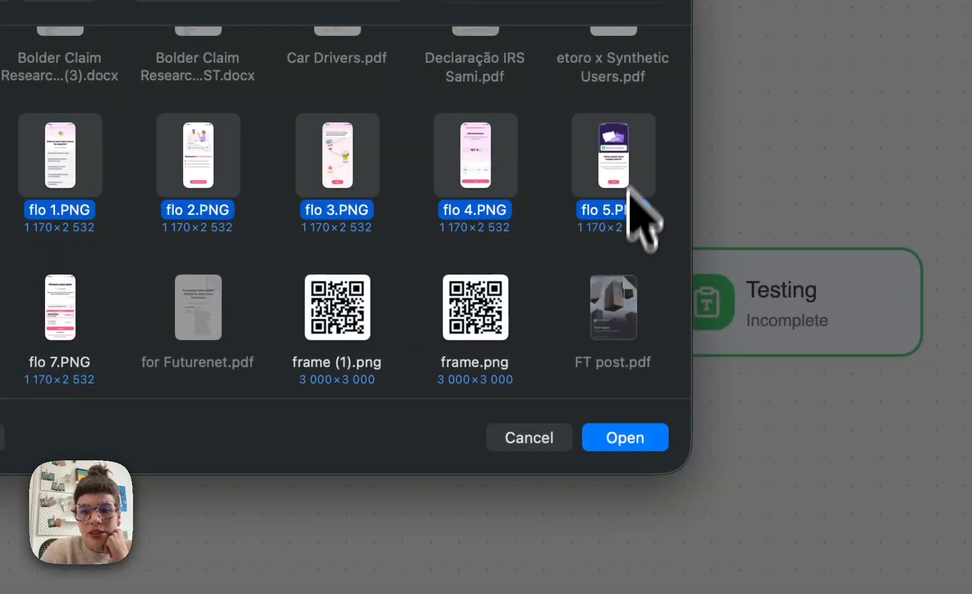
pyautogui.click(629, 440)
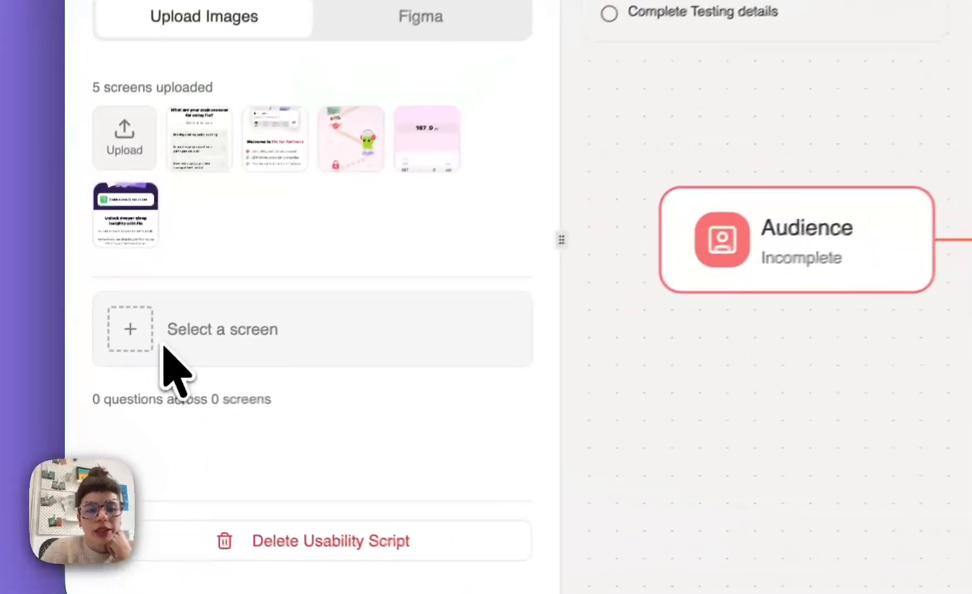
# - Set flo 1.PNG as the first test screen and give it three questions: q1, q2 and q3
pyautogui.click(115, 394)
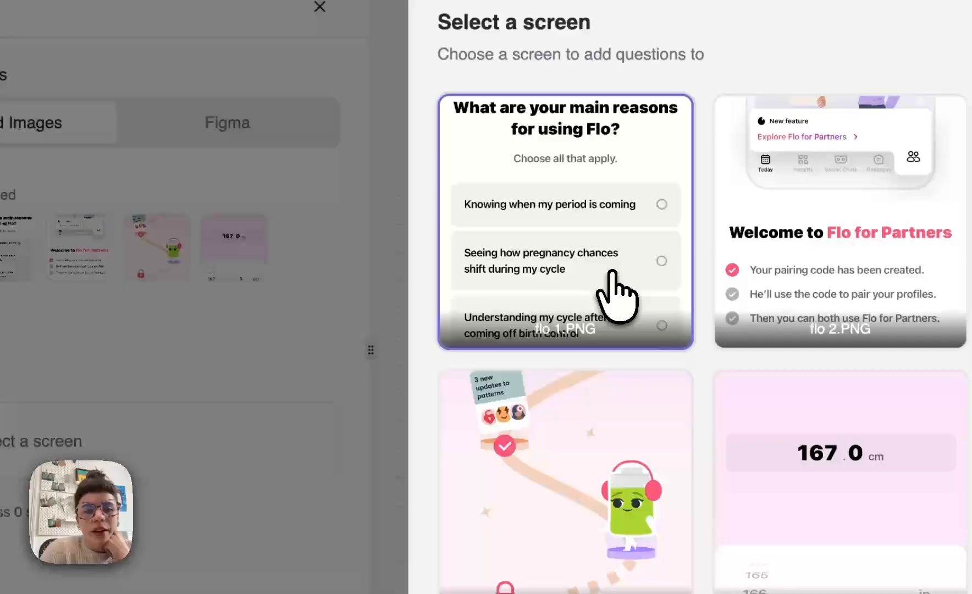
pyautogui.click(813, 150)
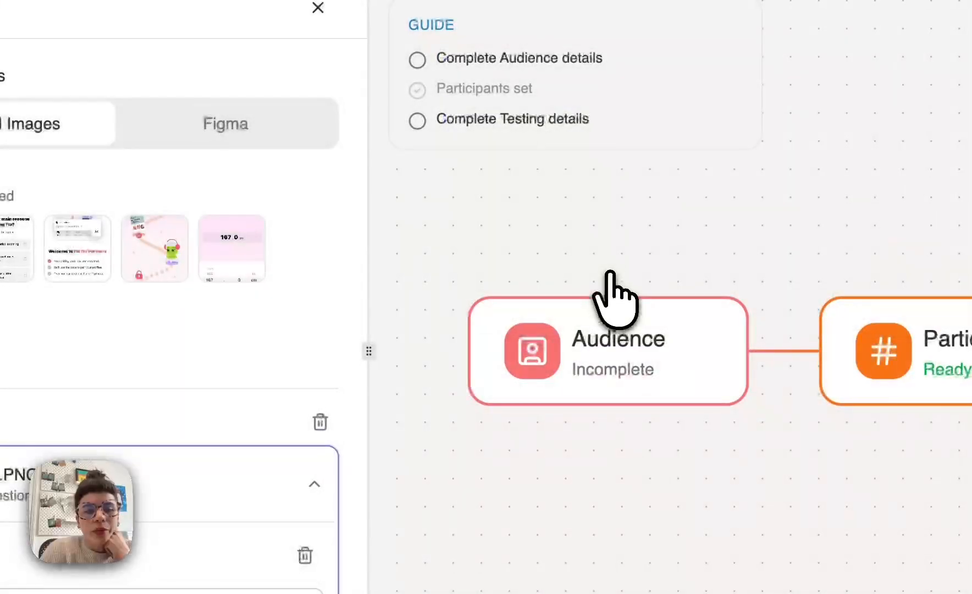
pyautogui.click(176, 523)
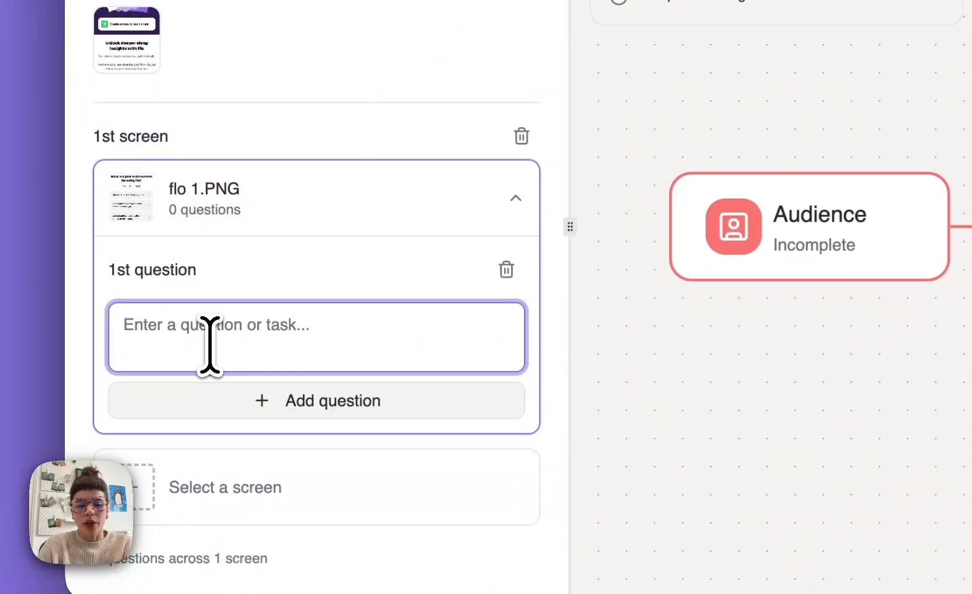
pyautogui.write('q1')
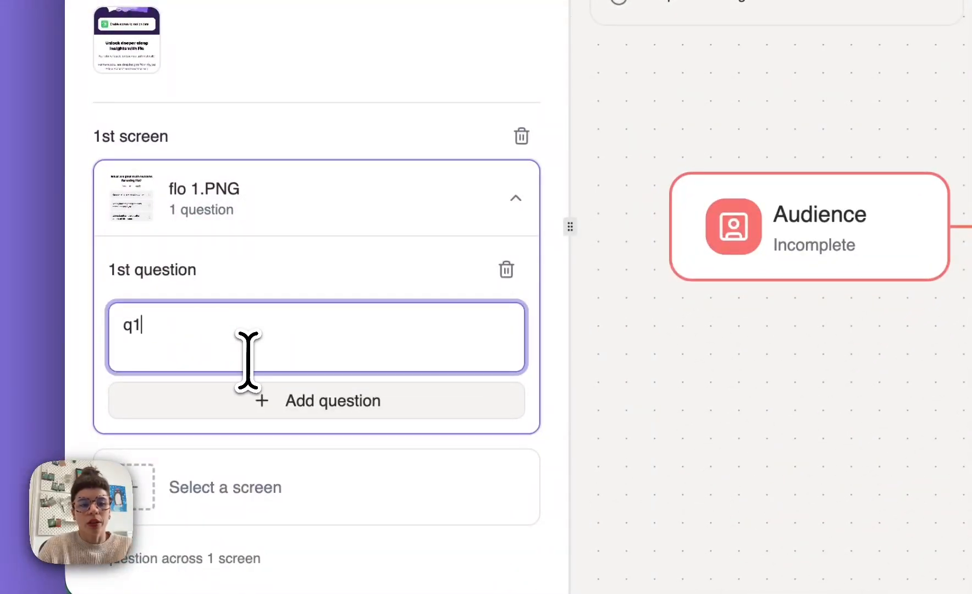
pyautogui.click(316, 404)
pyautogui.click(219, 458)
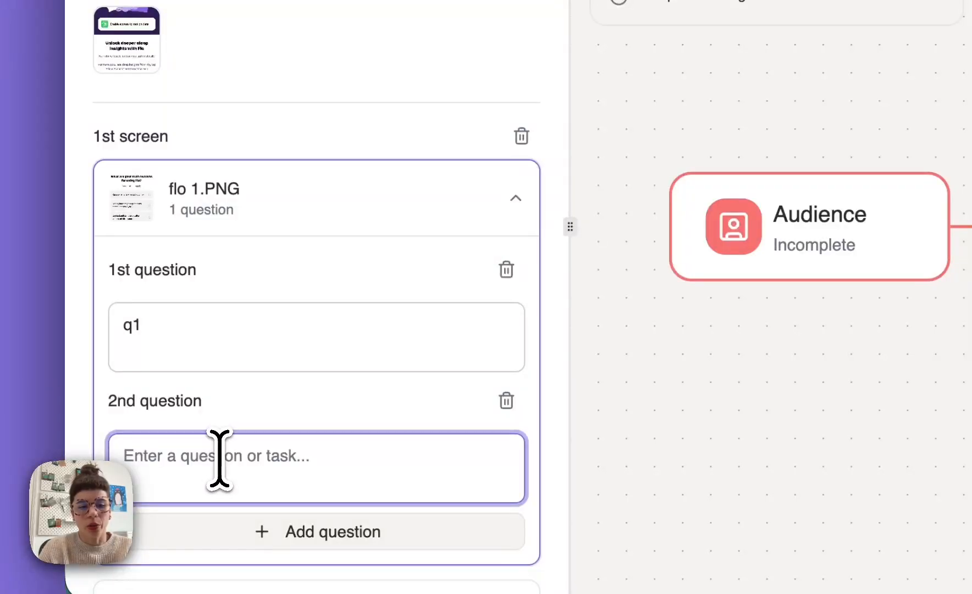
pyautogui.write('q2')
pyautogui.click(250, 532)
pyautogui.click(218, 489)
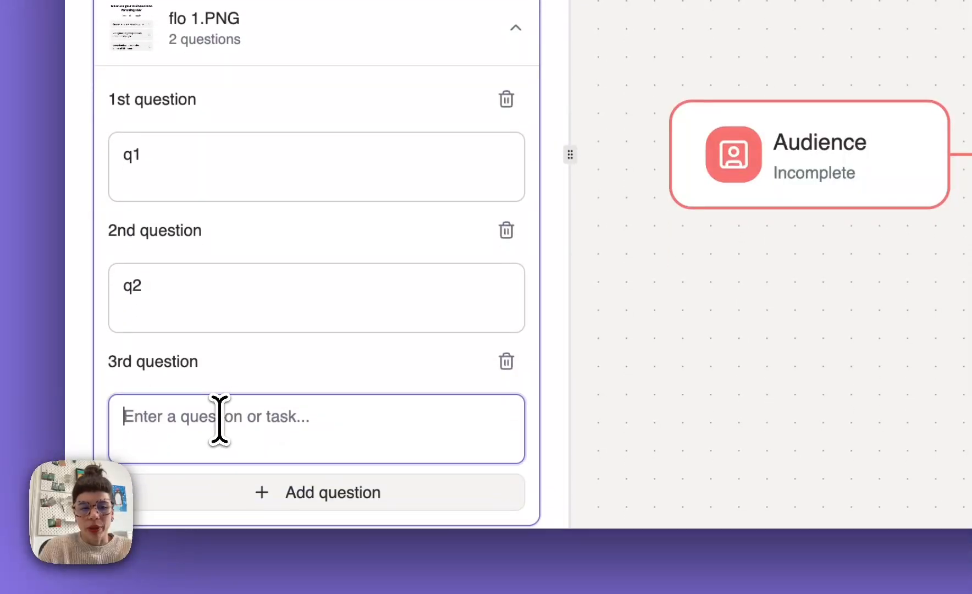
pyautogui.write('q3')
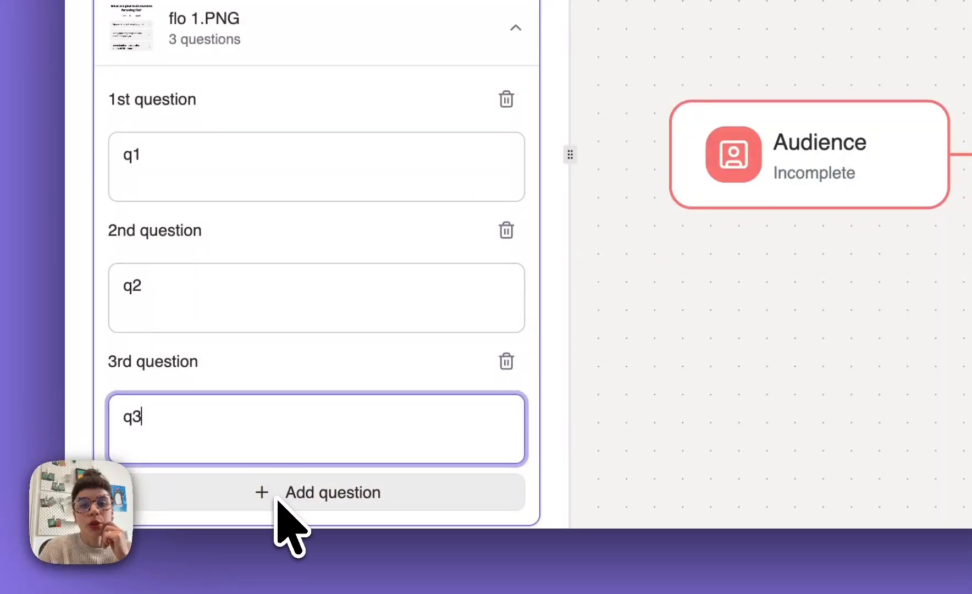
# - Add a second uploaded screen to the usability script after flo 1.PNG
pyautogui.scroll(-5, 315, 369)
pyautogui.click(213, 341)
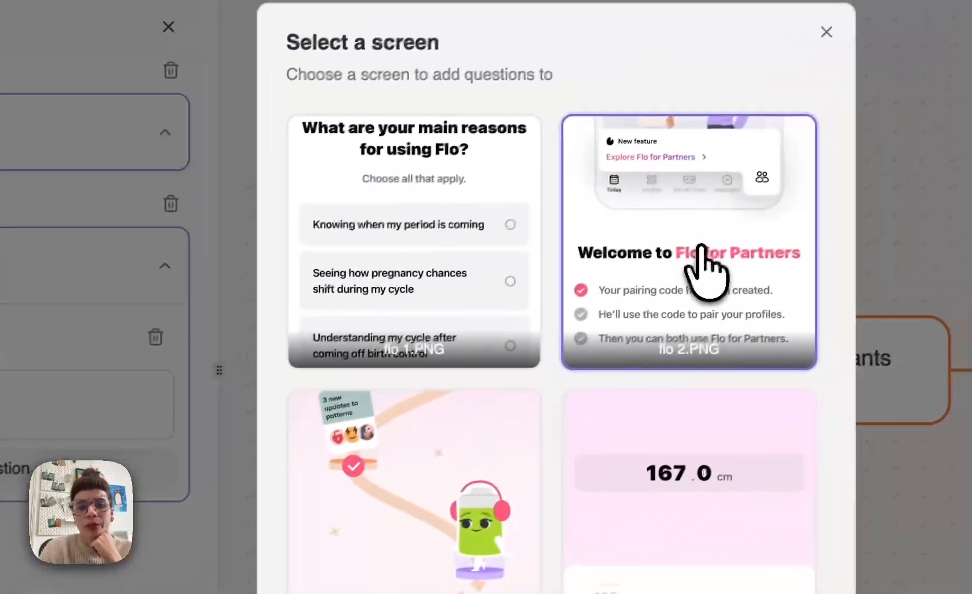
pyautogui.click(700, 245)
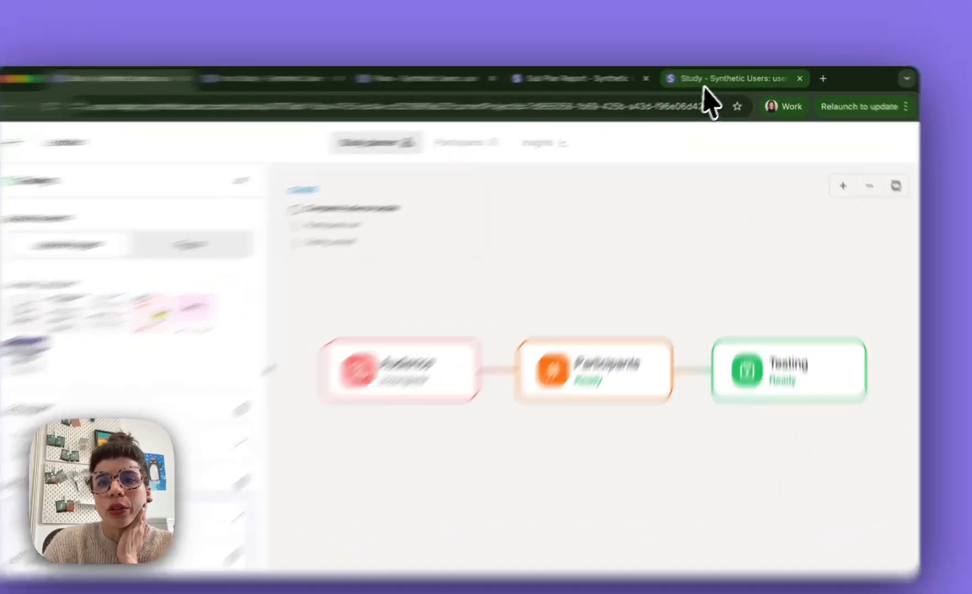
# - Switch to the MOTI better Qs study, view its planner and participants, and return to its interviews with the first participant's question list collapsed
pyautogui.click(727, 78)
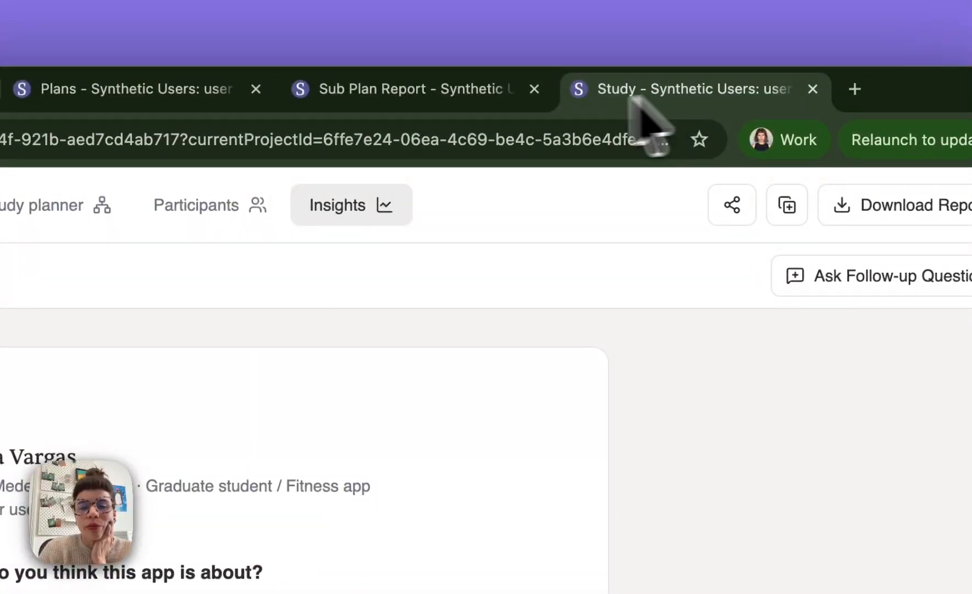
pyautogui.click(66, 205)
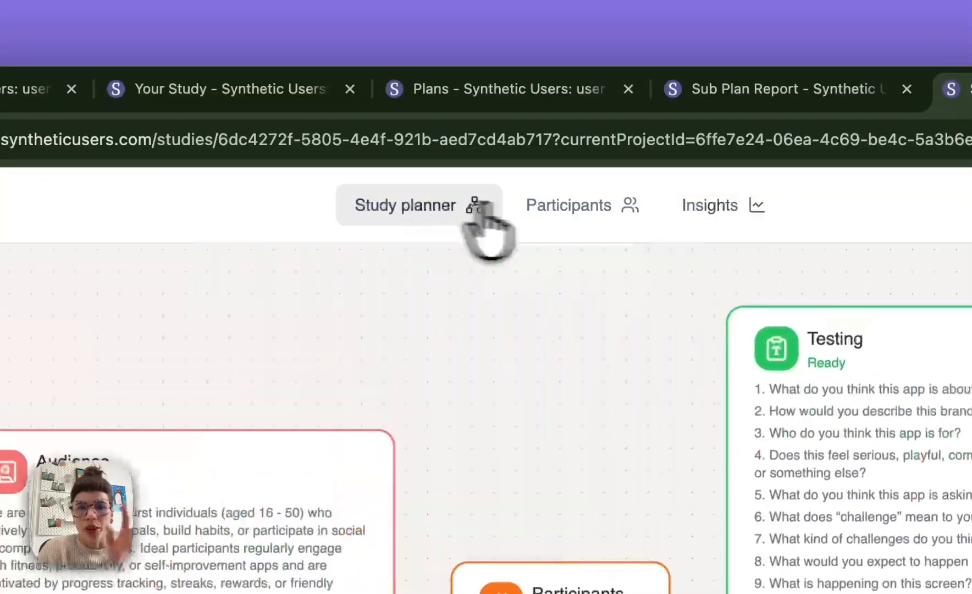
pyautogui.click(574, 208)
pyautogui.click(710, 205)
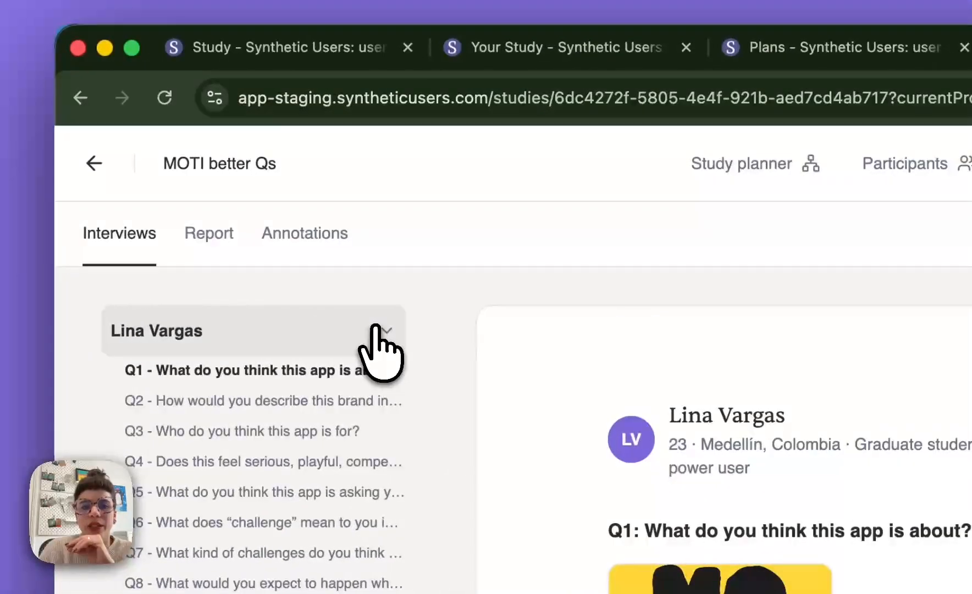
pyautogui.click(5, 372)
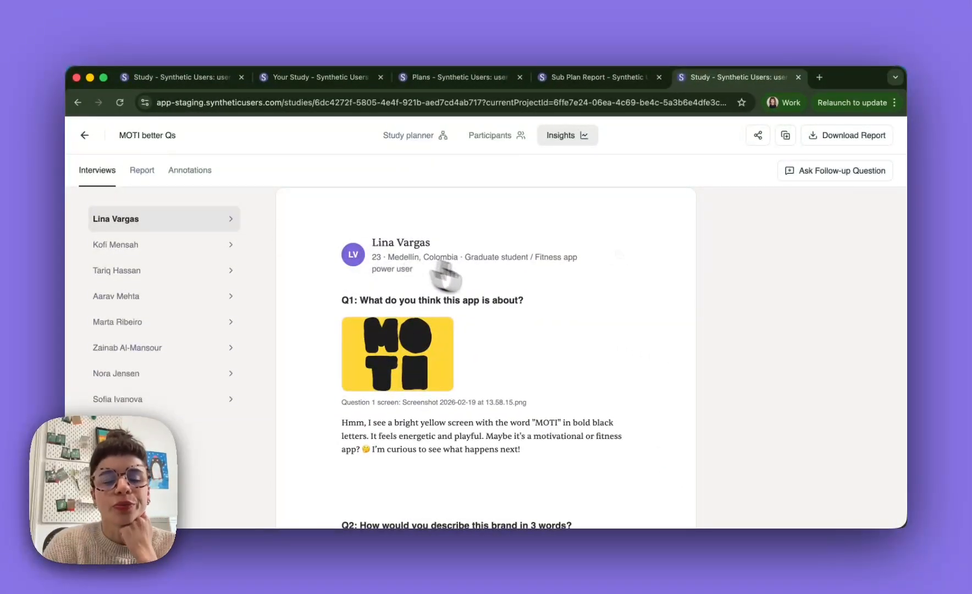
# - Read the first participant's interview answers and their associated screens from Q1 to Q9
pyautogui.scroll(-2, 516, 300)
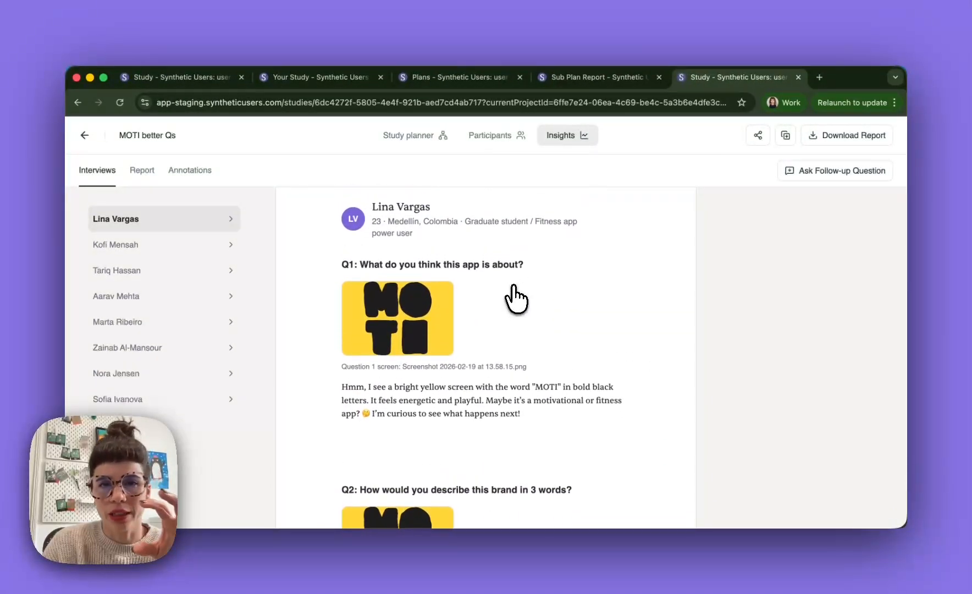
pyautogui.scroll(-5, 516, 299)
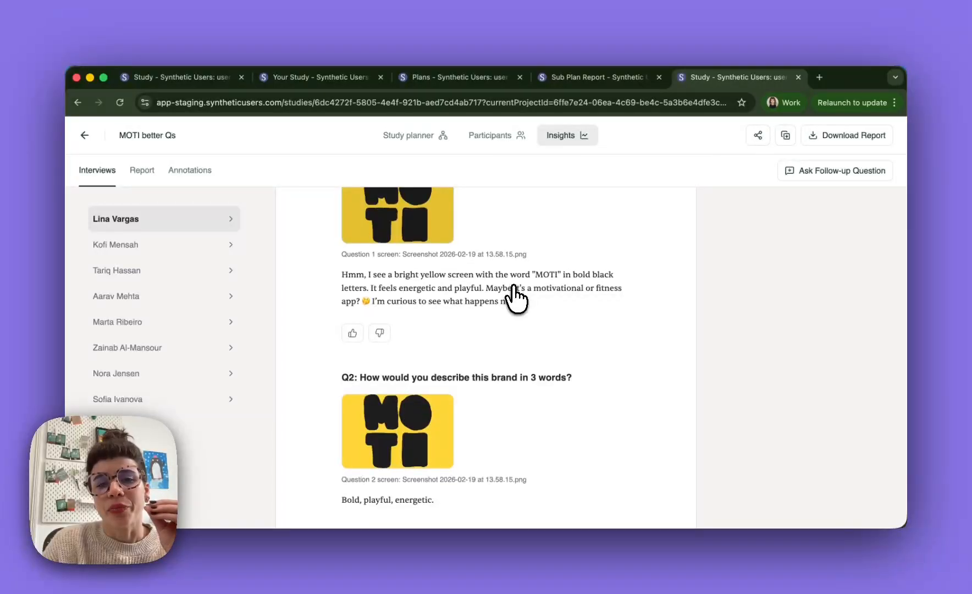
pyautogui.scroll(-5, 516, 300)
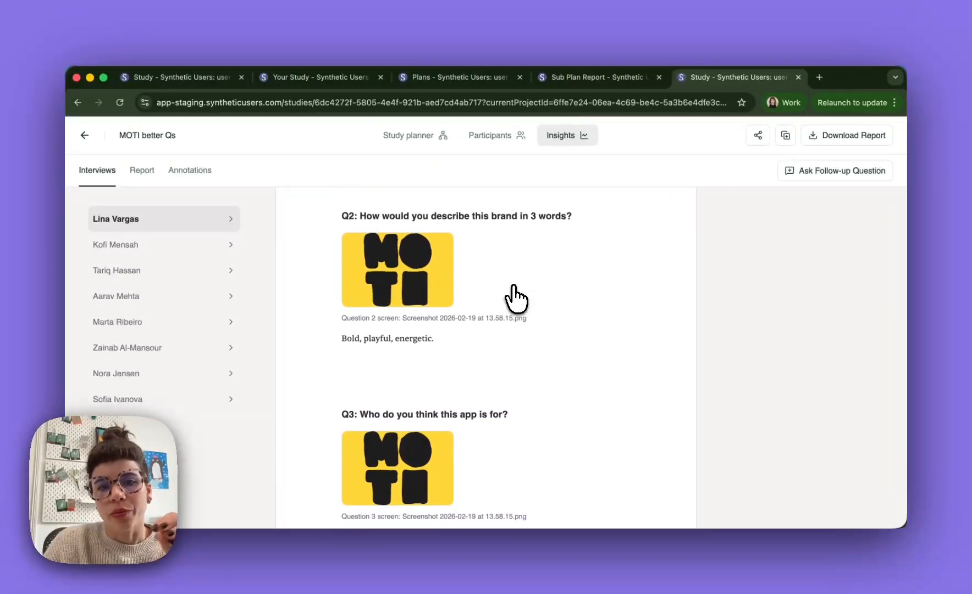
pyautogui.scroll(-20, 516, 300)
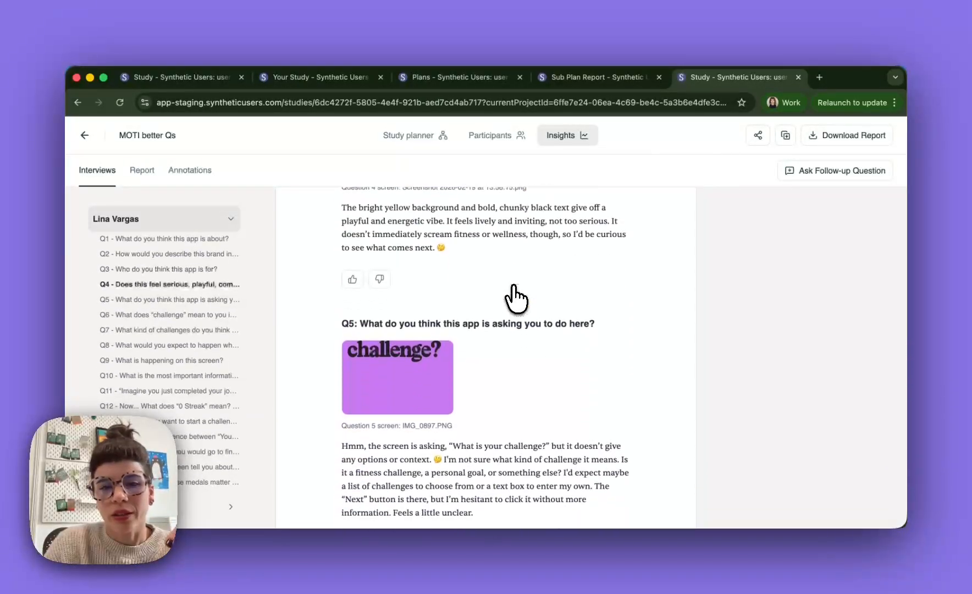
pyautogui.scroll(-9, 516, 299)
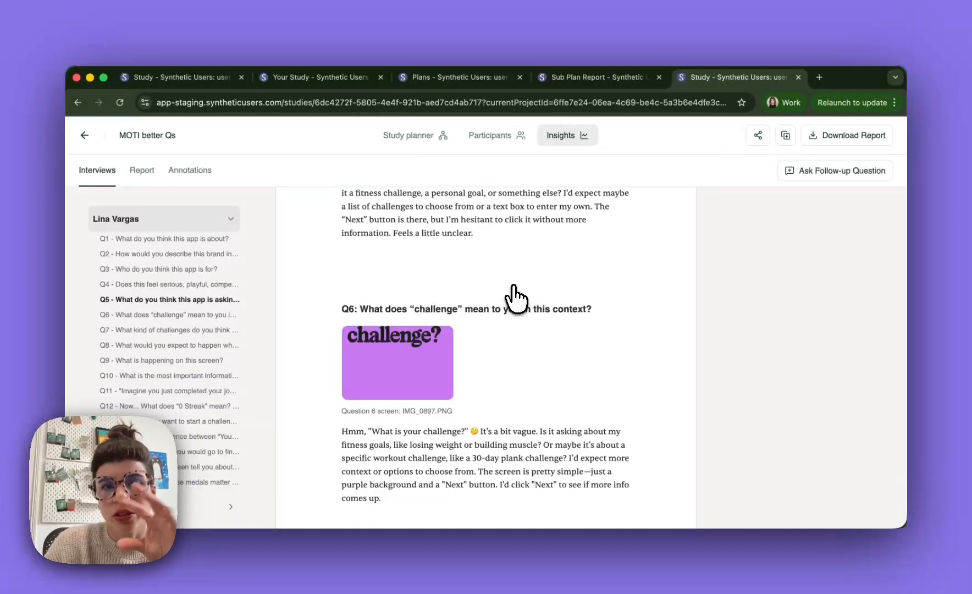
pyautogui.scroll(-20, 515, 300)
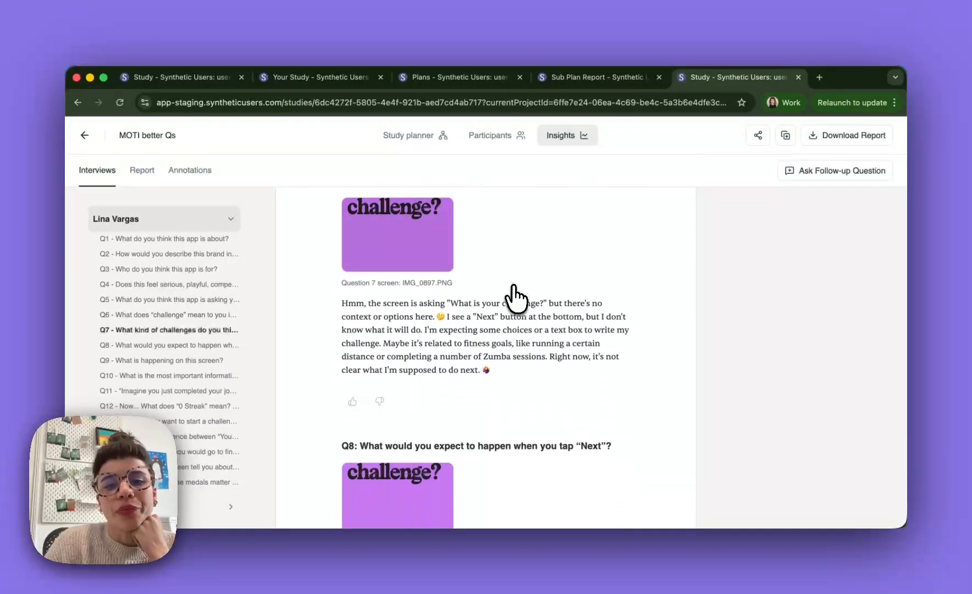
pyautogui.scroll(-18, 515, 300)
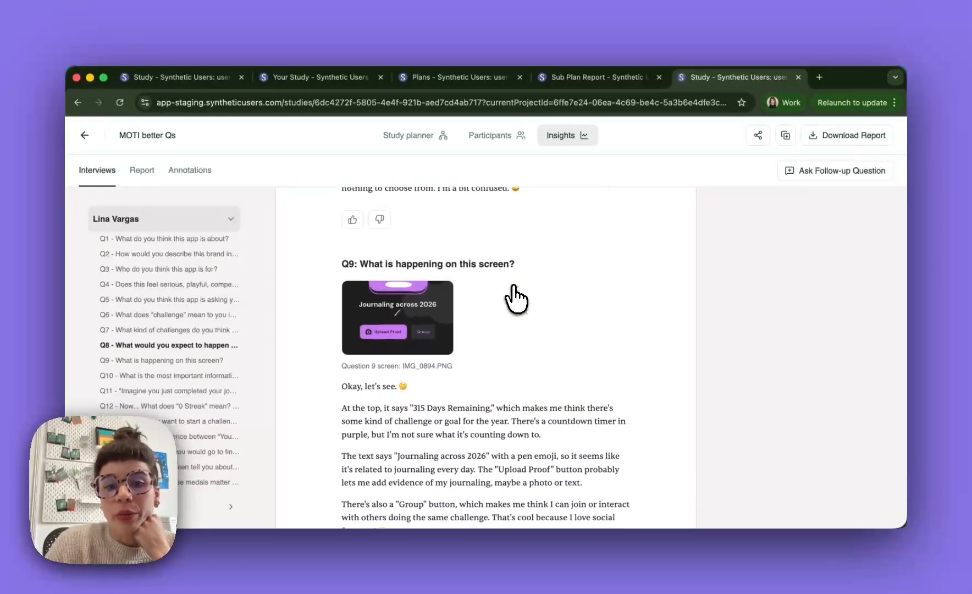
pyautogui.scroll(-1, 516, 300)
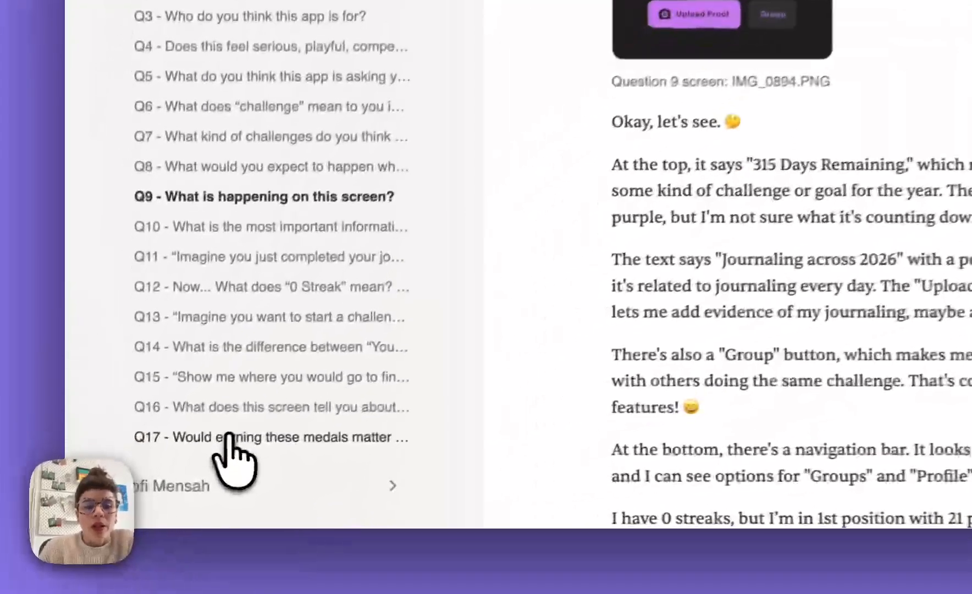
# - Go to the interview's last question, Q17, and view the follow-up question dialog with its optional screen selection, leaving it without sending anything
pyautogui.click(139, 481)
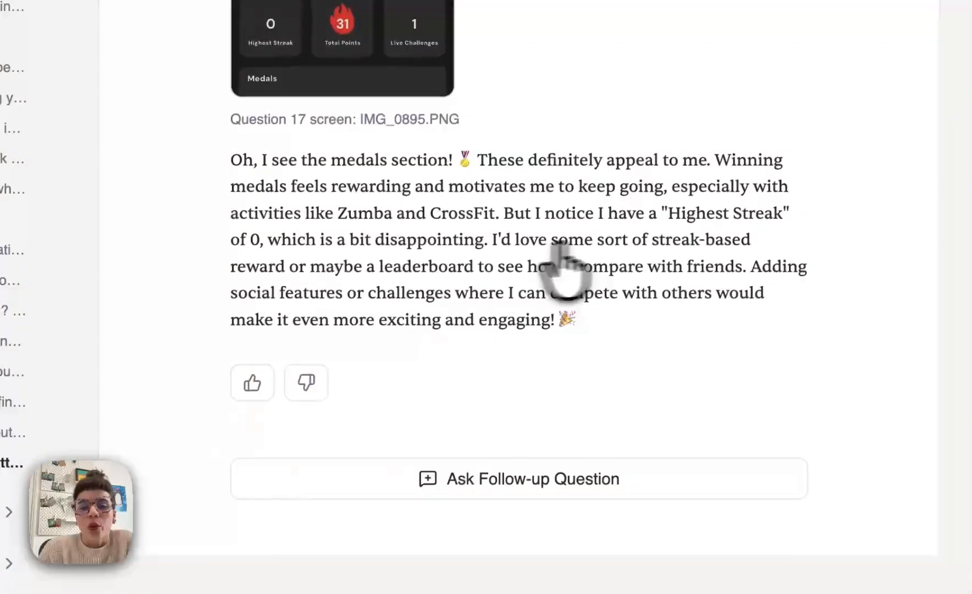
pyautogui.scroll(-2, 560, 271)
pyautogui.click(560, 386)
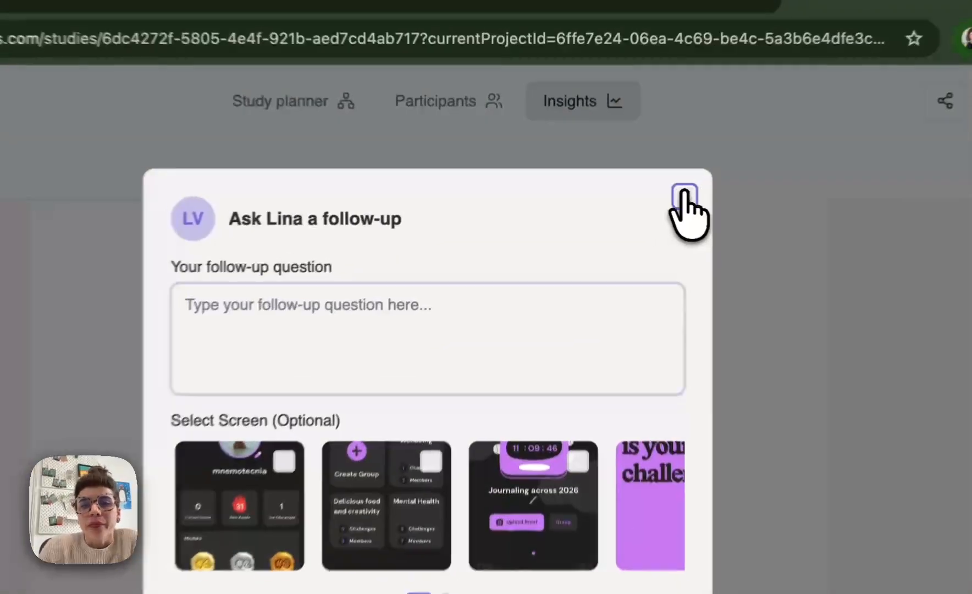
pyautogui.click(621, 188)
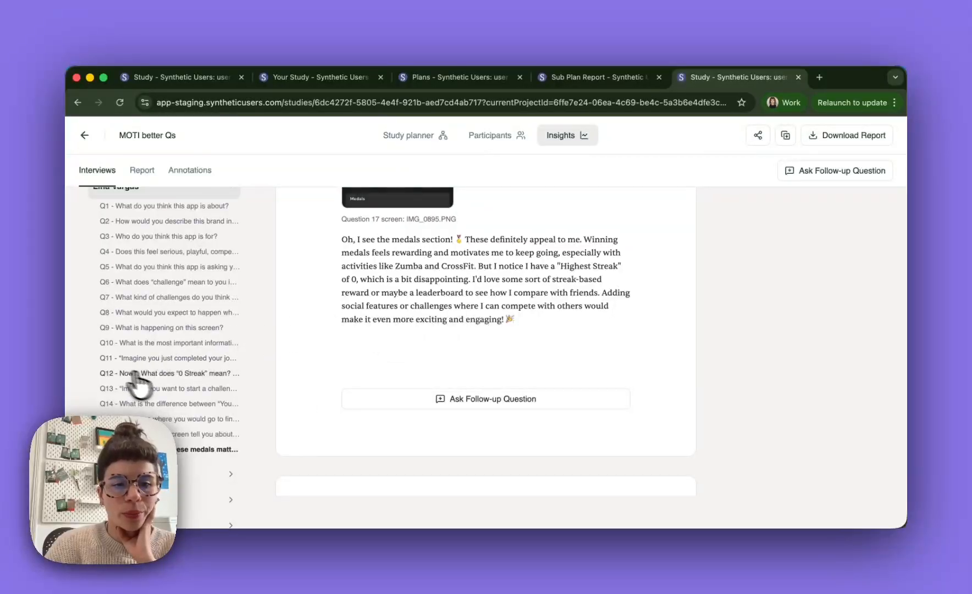
# - Look over the participant list, return to Q1, and select "It feels energetic and playful" in its answer to view the annotation colours
pyautogui.scroll(-3, 187, 391)
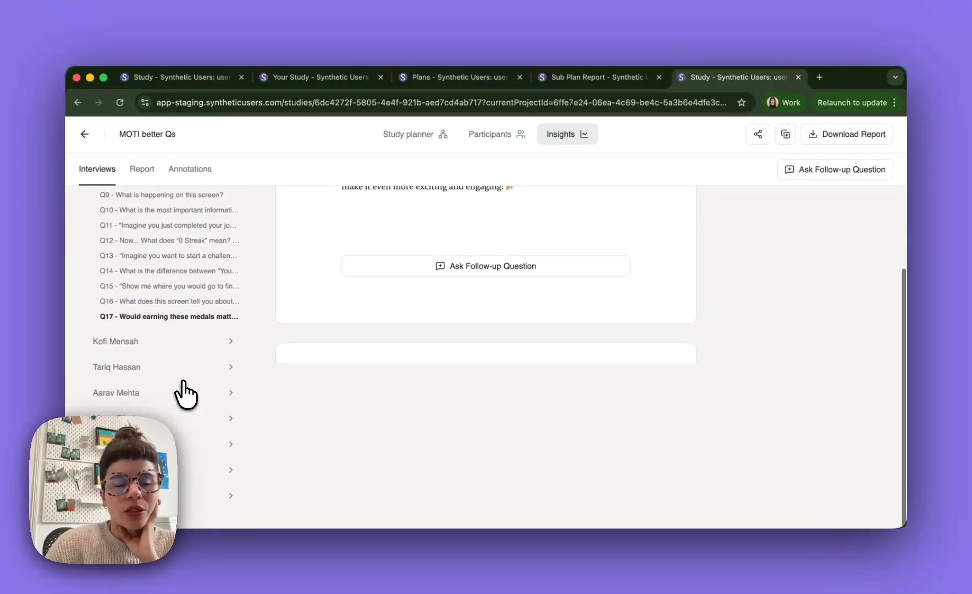
pyautogui.scroll(5, 186, 392)
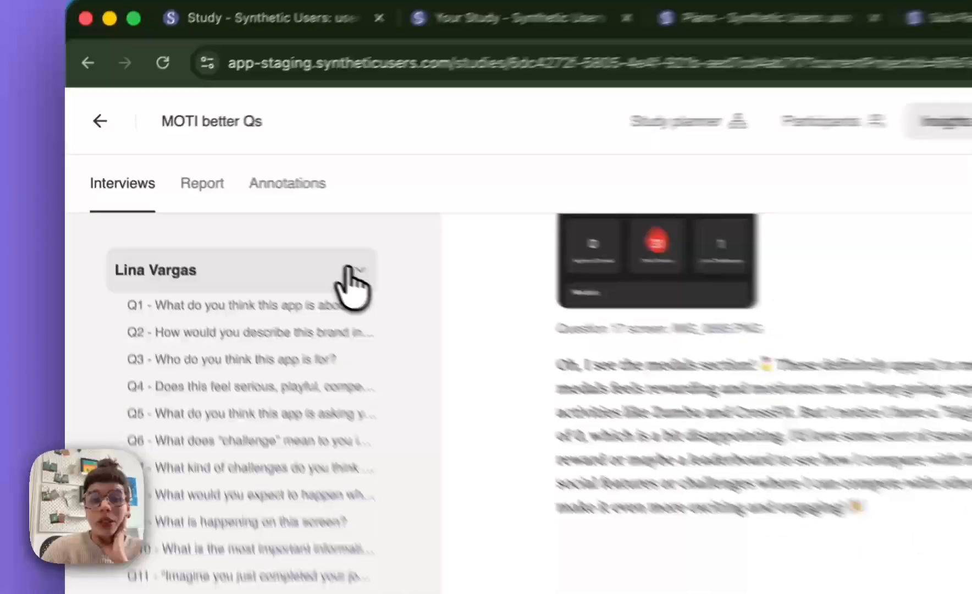
pyautogui.click(220, 248)
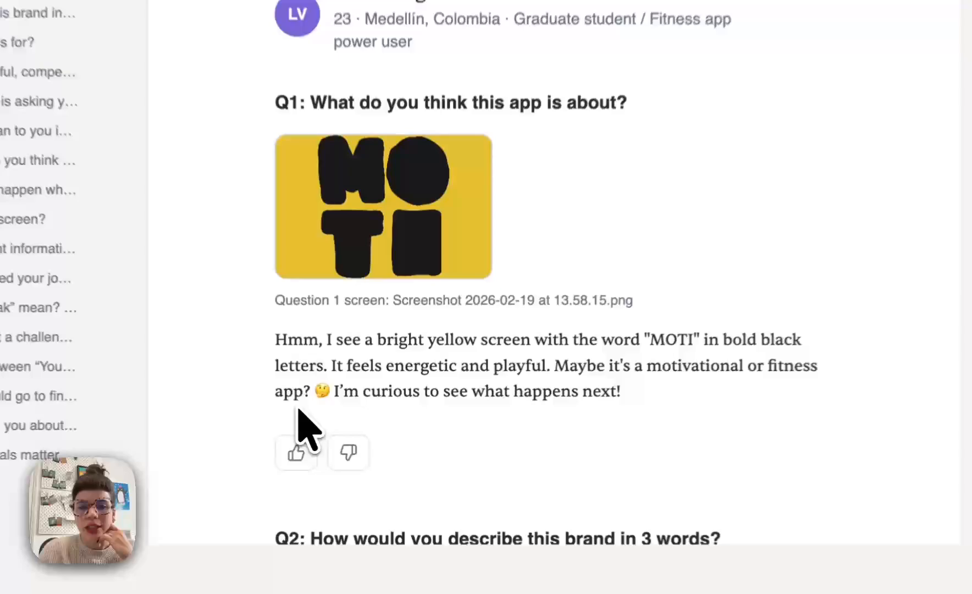
pyautogui.moveTo(348, 403); pyautogui.dragTo(483, 405)
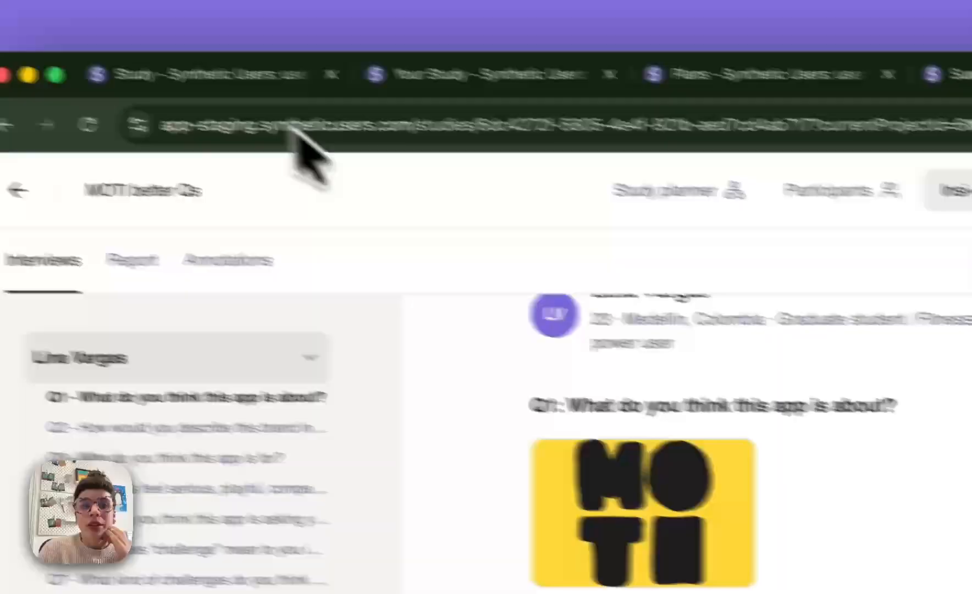
# - Leave the untitled user testing study and browse the templates for creating a new study
pyautogui.click(276, 108)
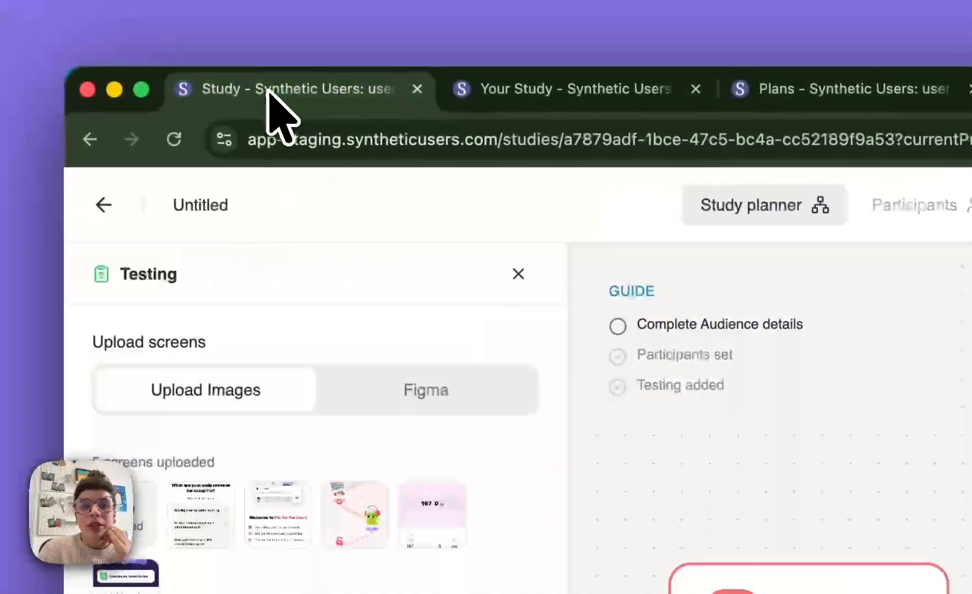
pyautogui.click(520, 273)
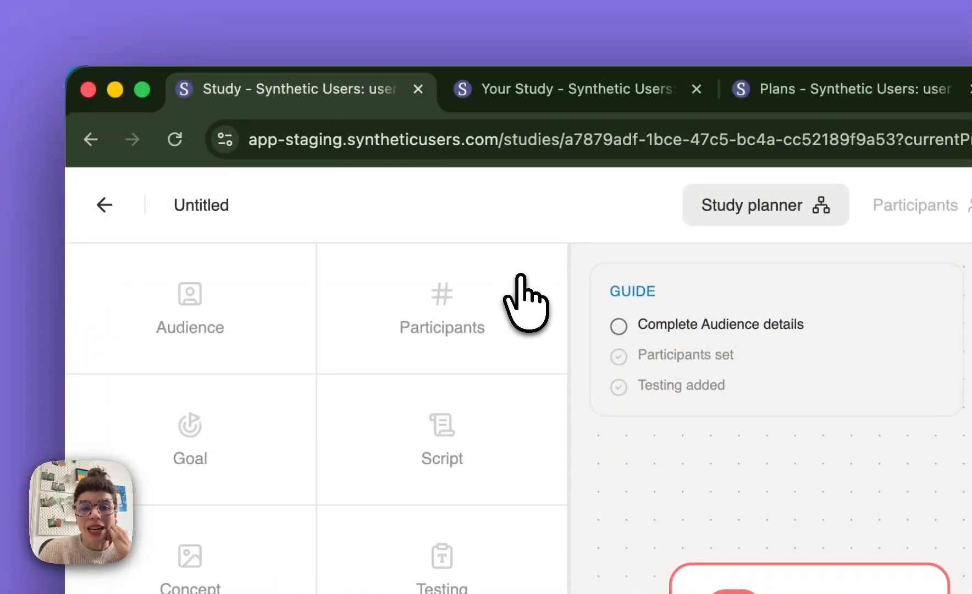
pyautogui.click(106, 209)
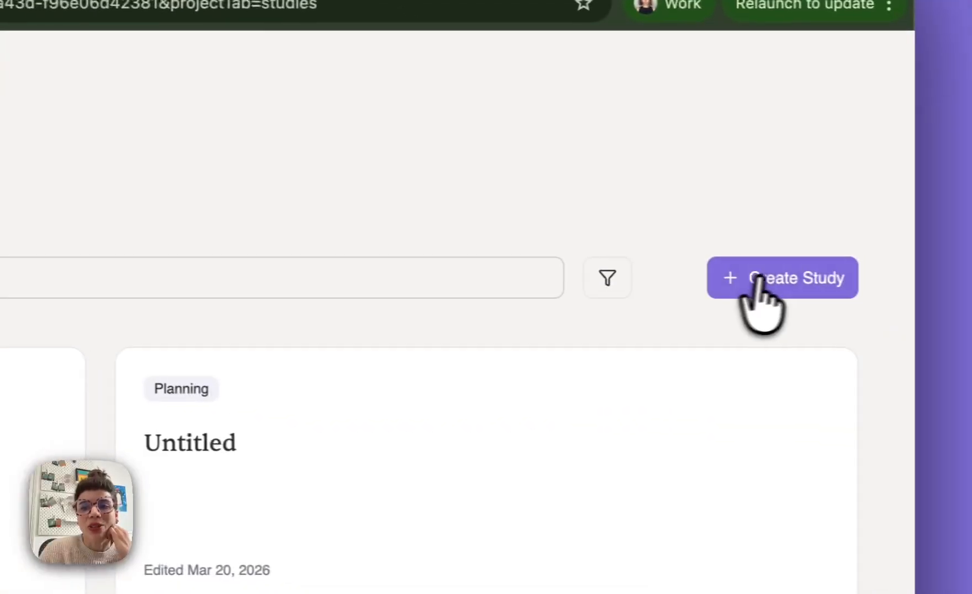
pyautogui.click(764, 280)
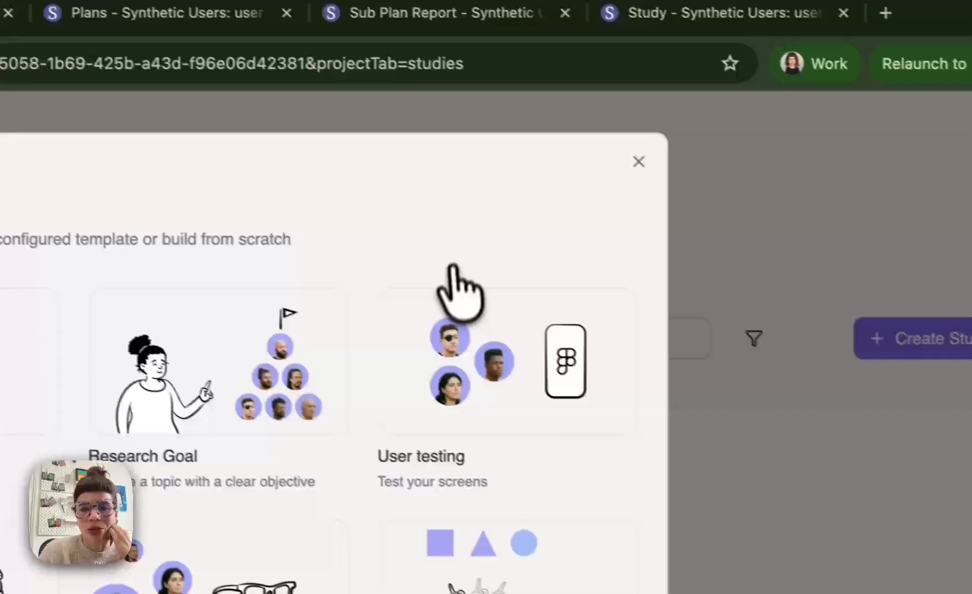
pyautogui.scroll(-5, 302, 234)
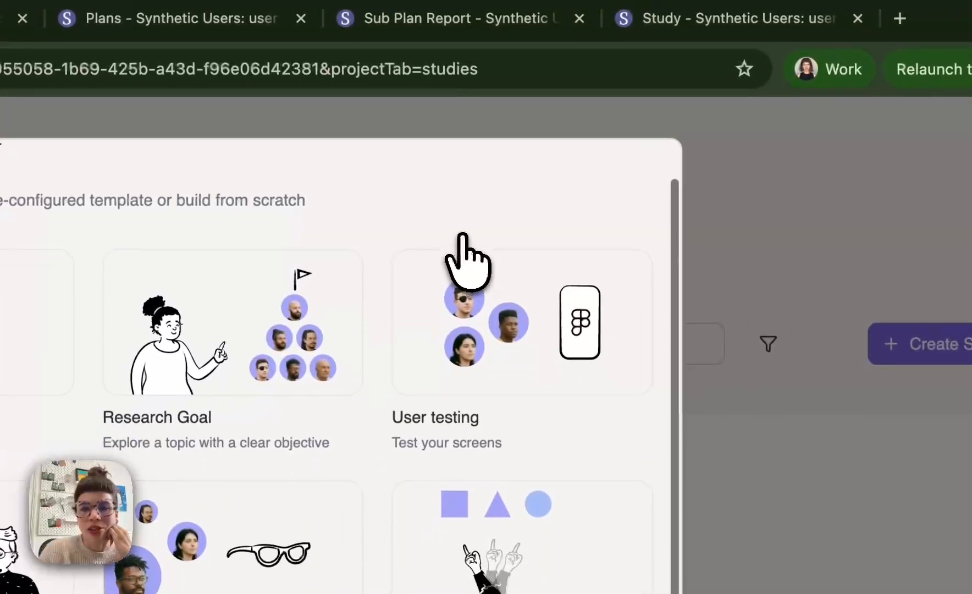